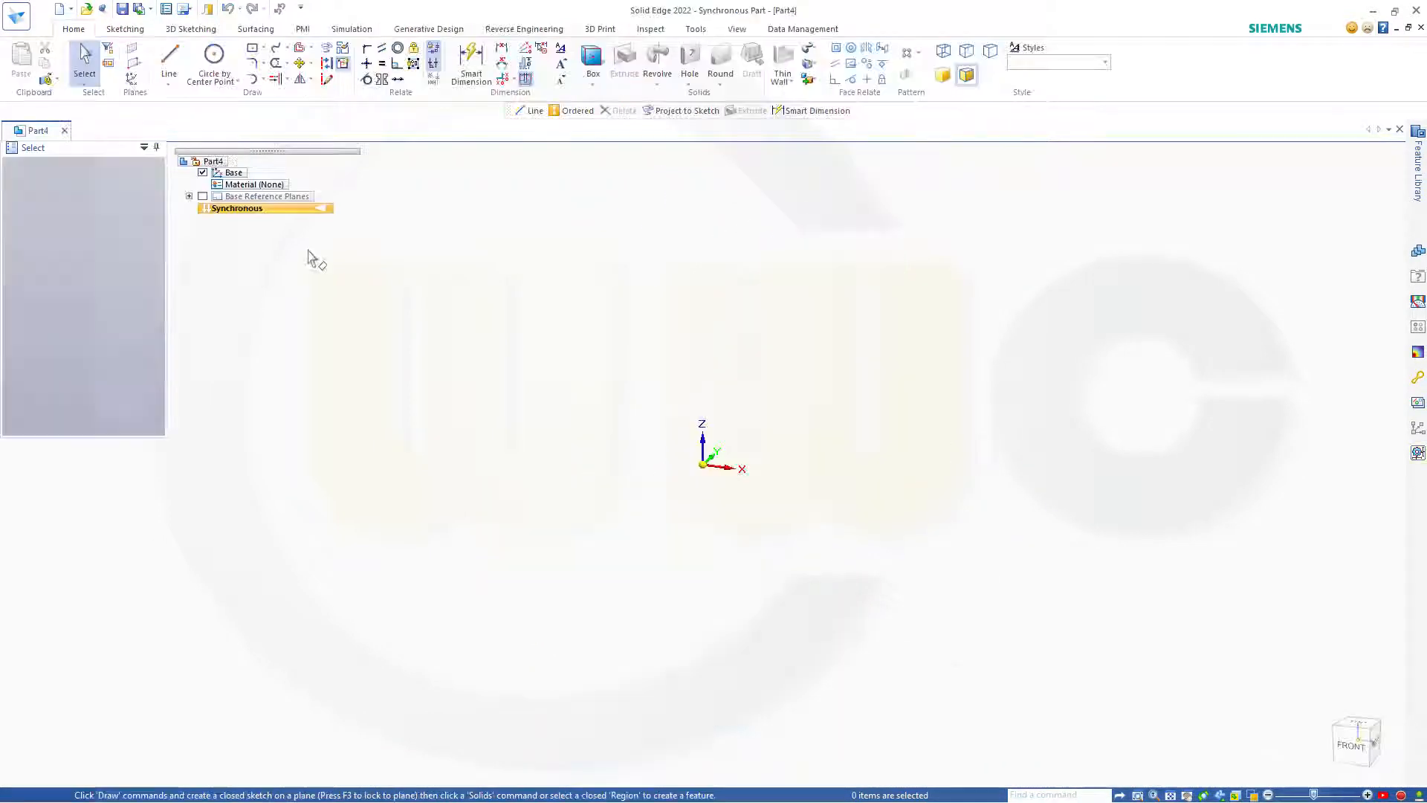
# Switch the part to ordered modeling and start a line sketch on the Front (xz) plane.
pyautogui.rightClick(258, 214)
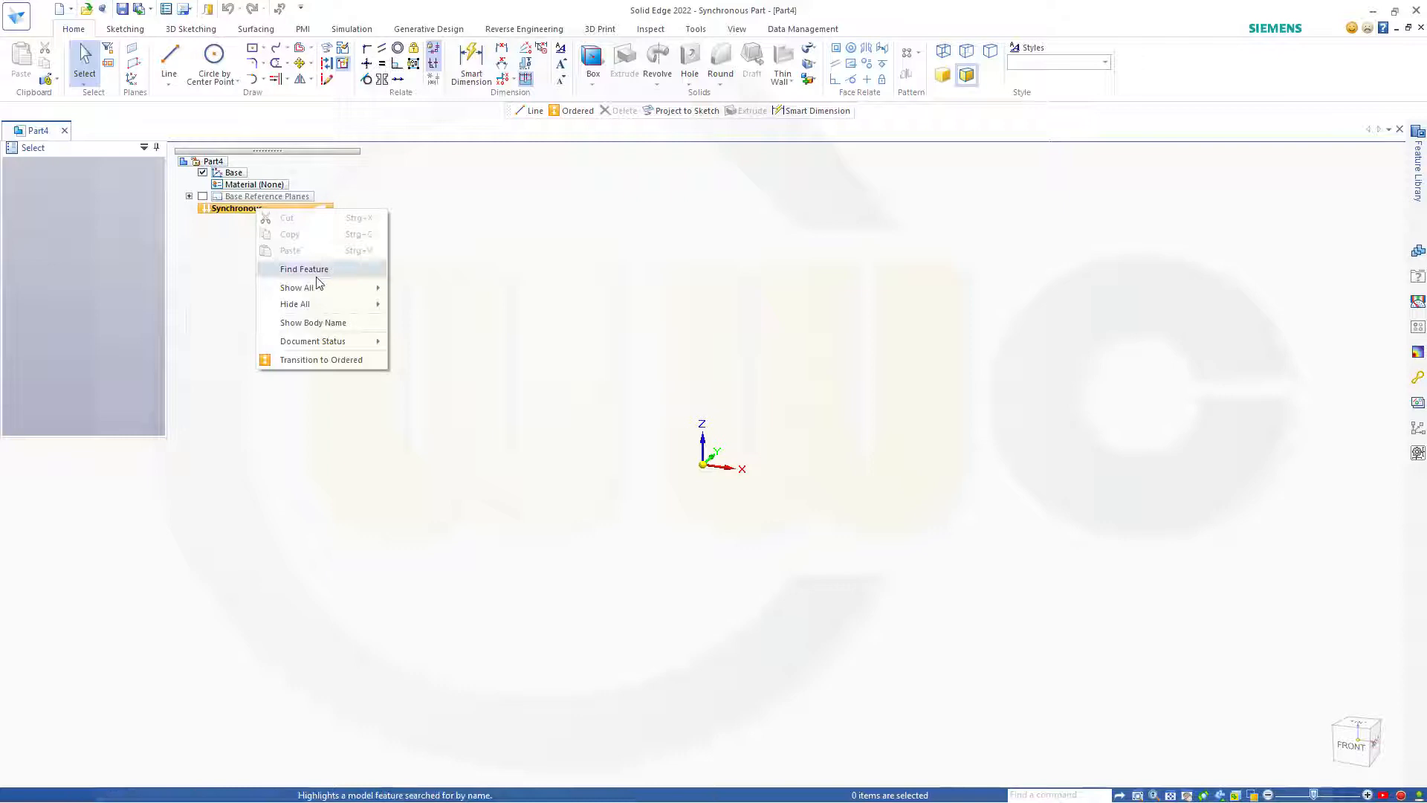
pyautogui.click(322, 360)
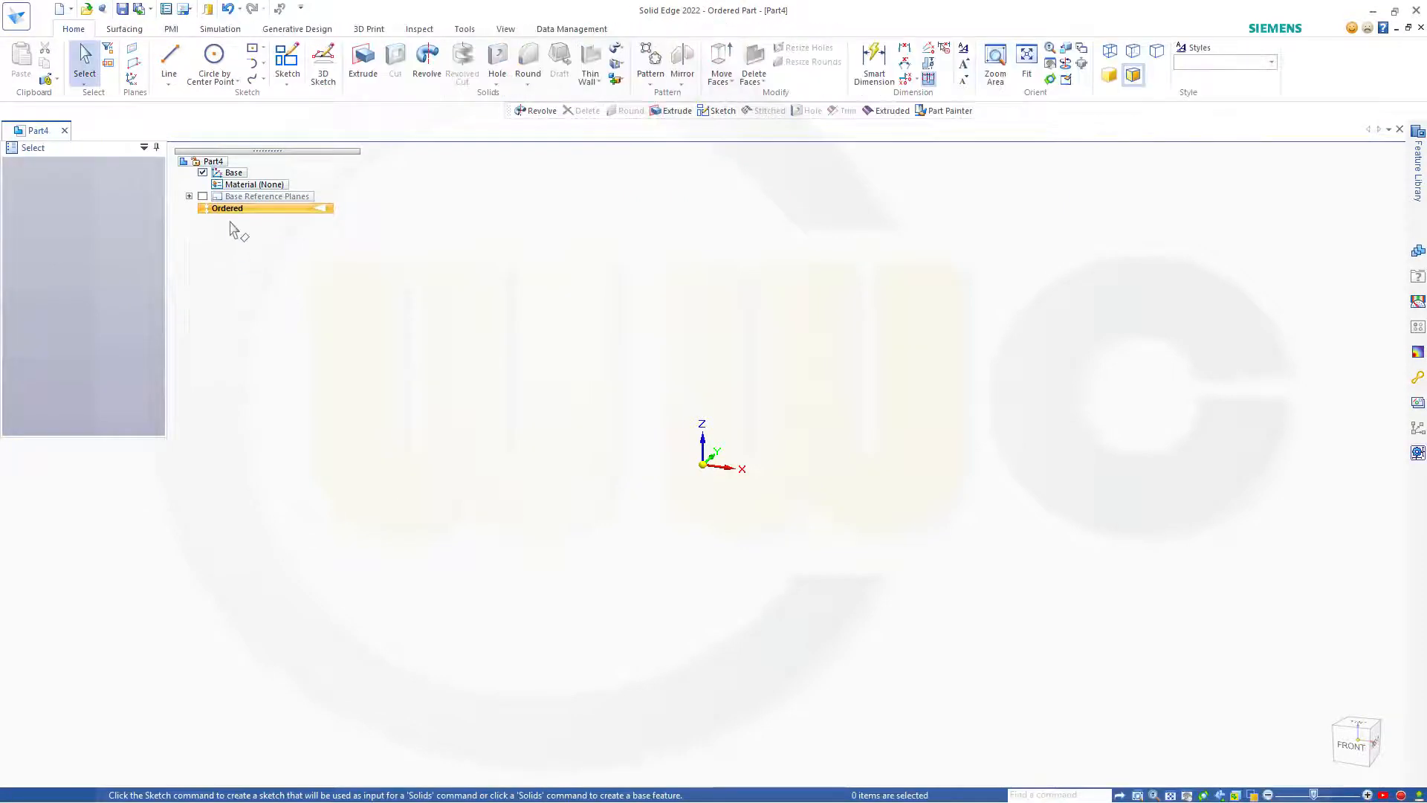
pyautogui.click(169, 61)
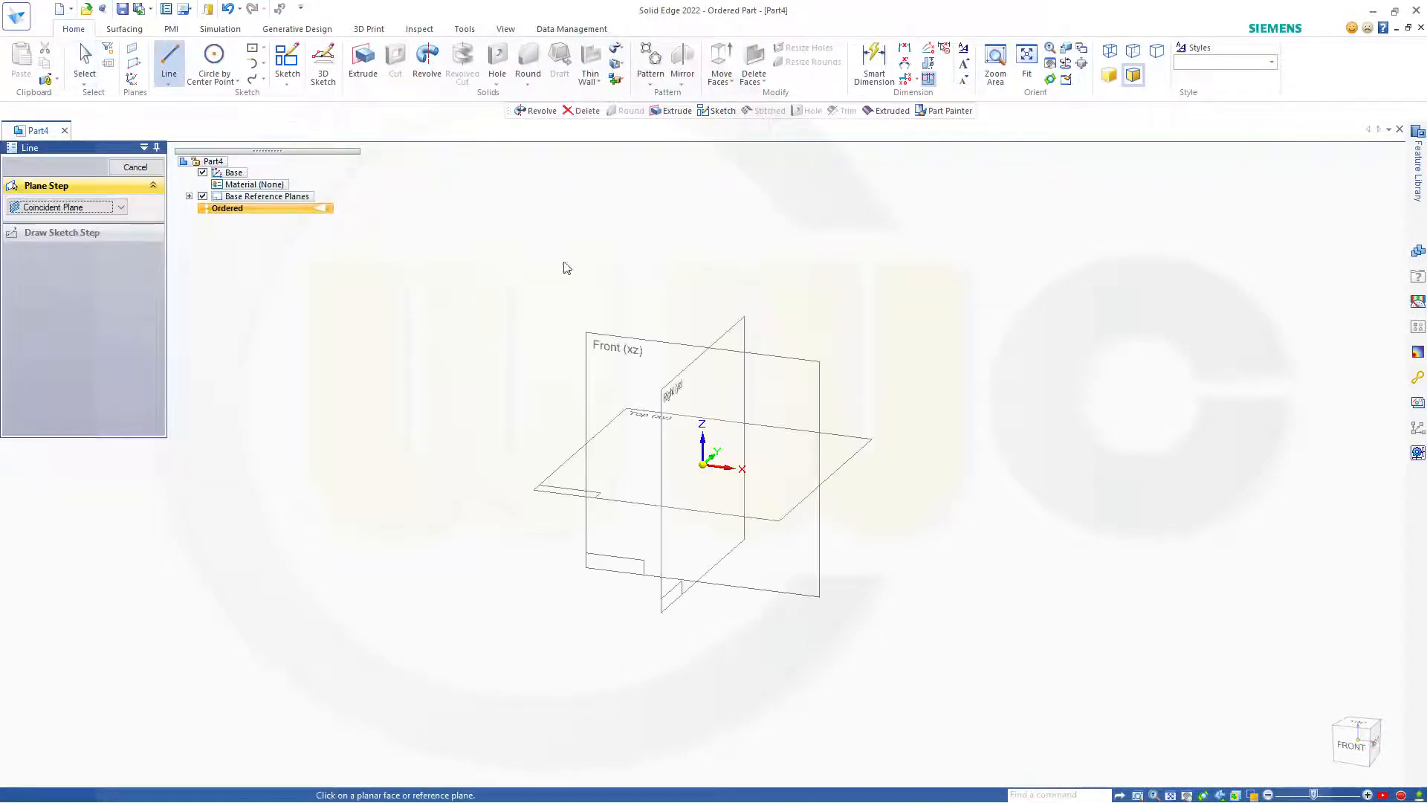
pyautogui.click(622, 346)
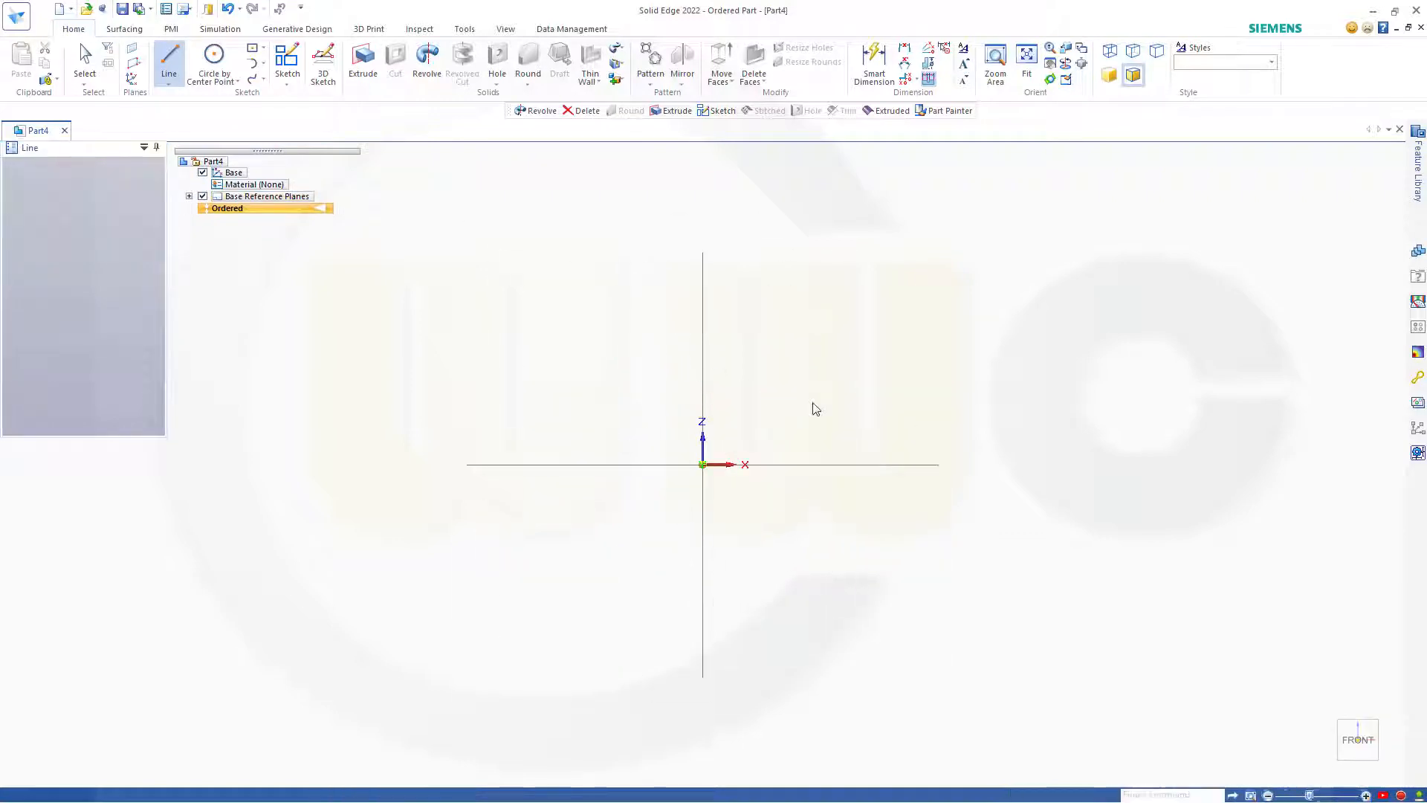
# Draw the profile's base flange beside the vertical axis: a horizontal bottom edge, a vertical outer edge about 13 mm high and a horizontal ledge back inward.
pyautogui.scroll(2, 860, 460)
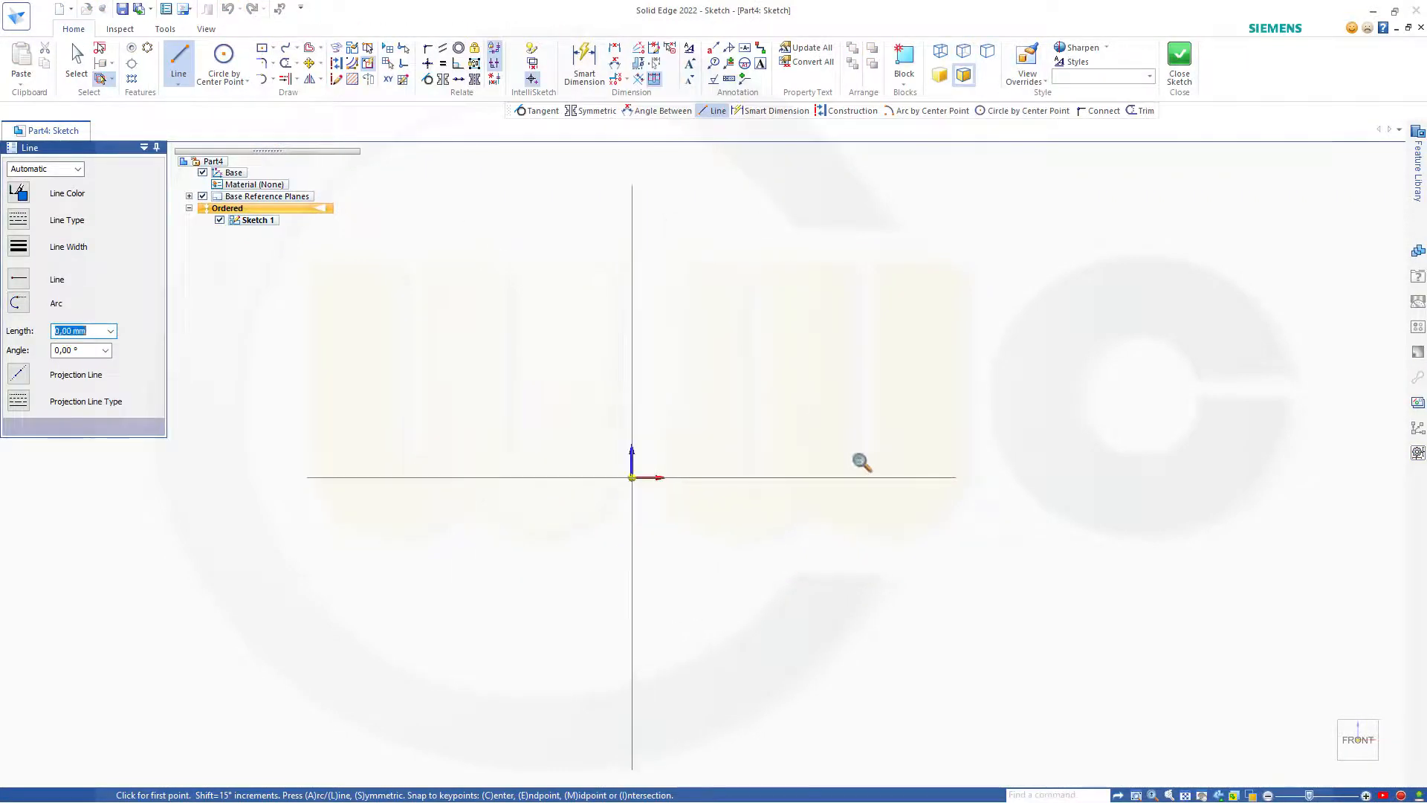
pyautogui.keyDown('shift'); pyautogui.moveTo(817, 370); pyautogui.dragTo(657, 561, button='middle'); pyautogui.keyUp('shift')
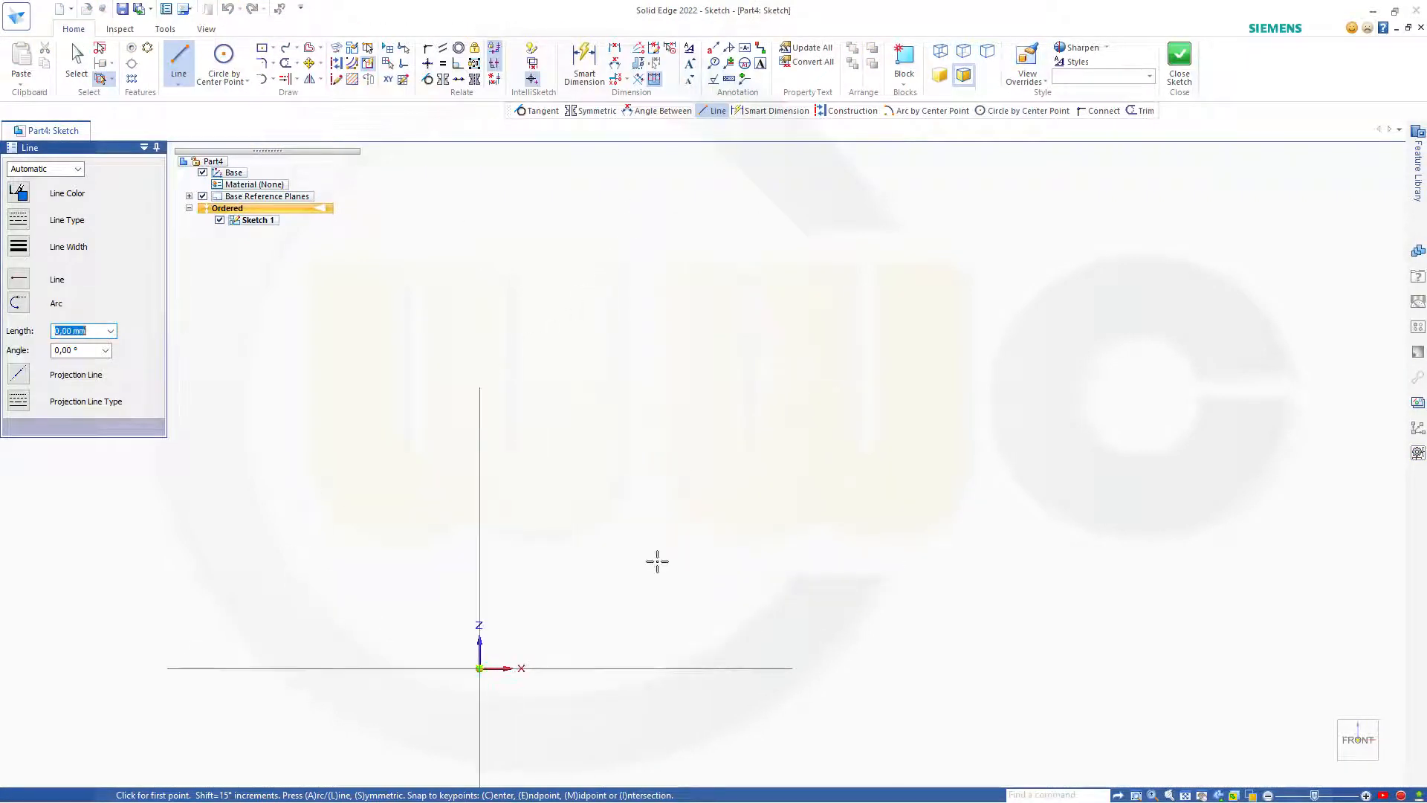
pyautogui.click(706, 636)
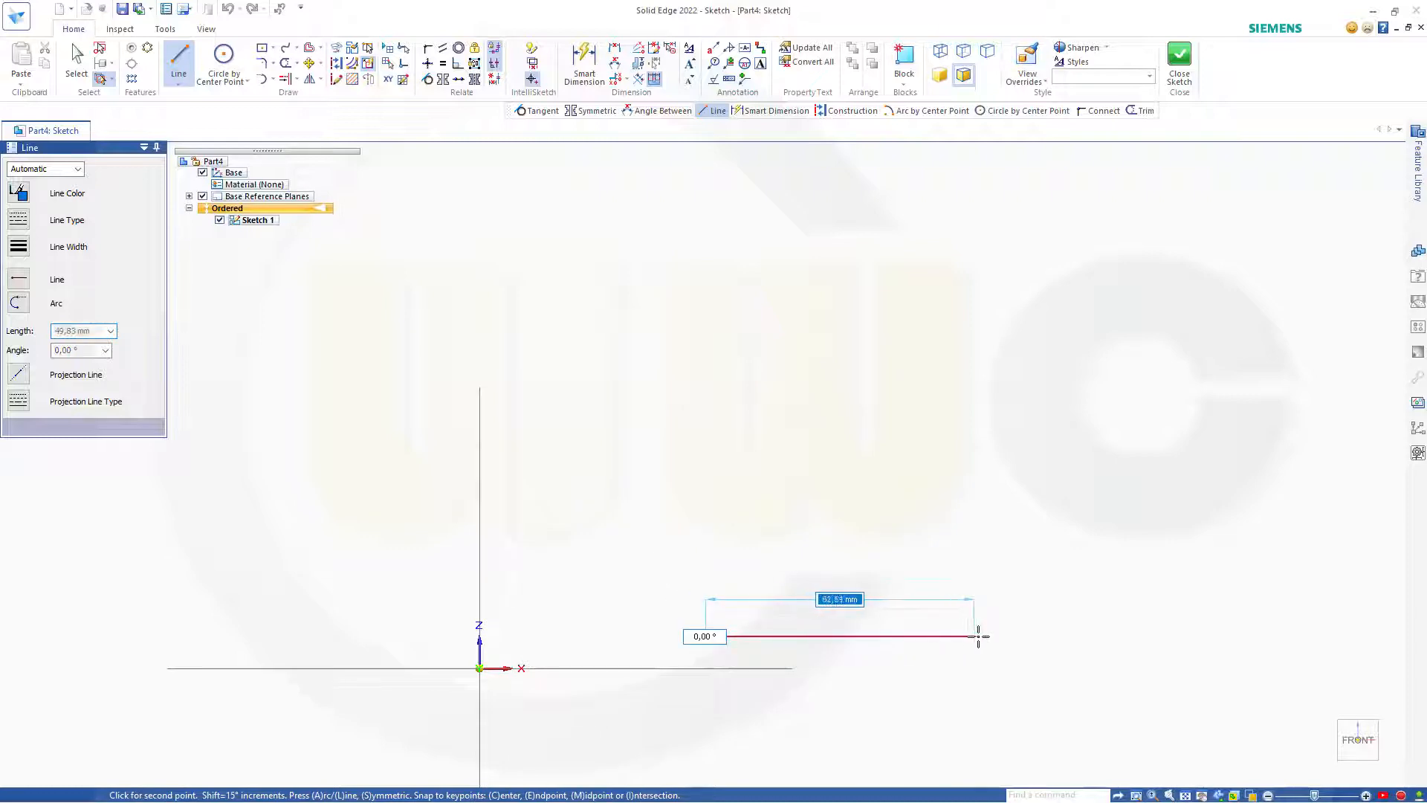
pyautogui.click(1028, 636)
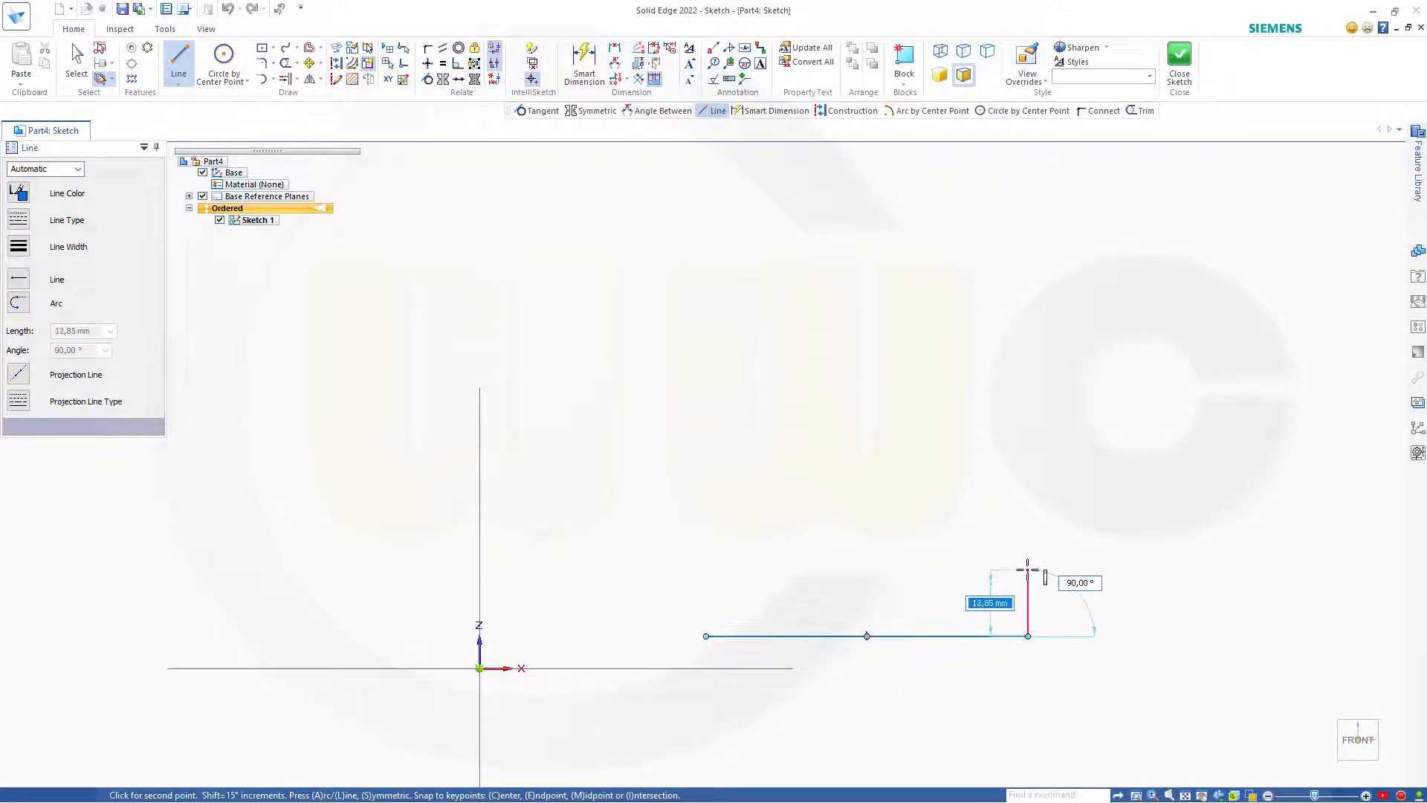
pyautogui.click(1028, 569)
pyautogui.click(927, 570)
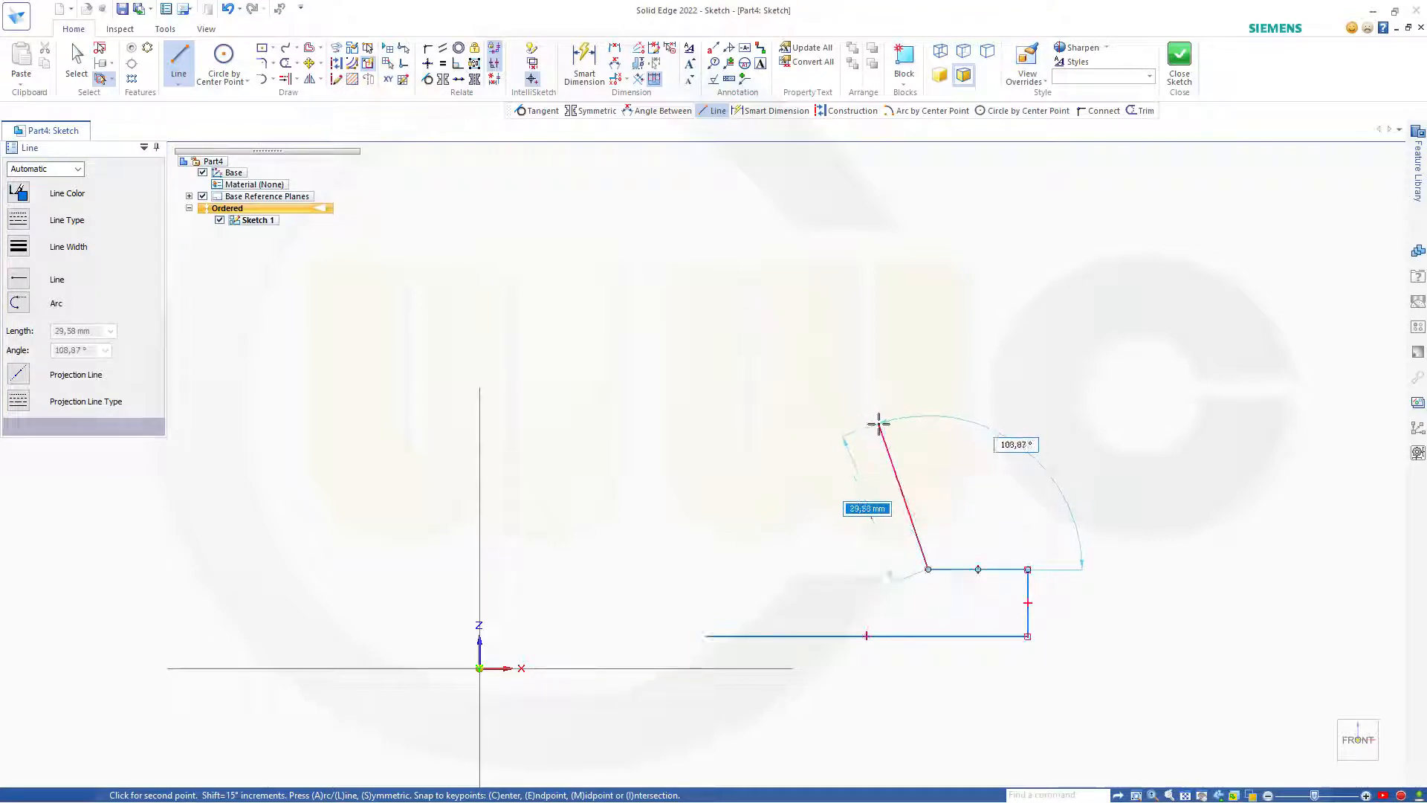
# Continue the stepped outline upward with slanted, vertical and horizontal edges to a top edge about 20 mm wide, and close it with a vertical inner edge.
pyautogui.click(879, 424)
pyautogui.click(878, 293)
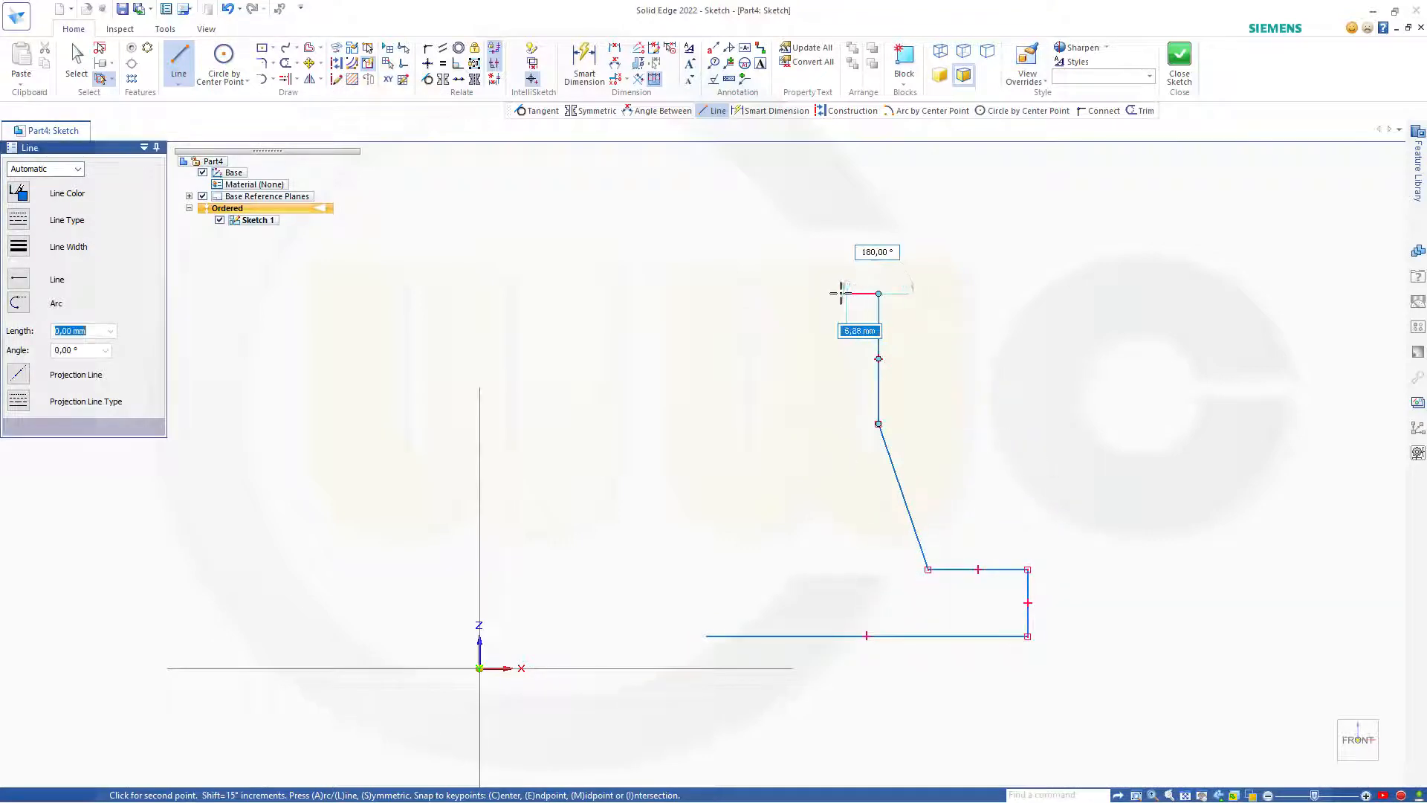
pyautogui.click(831, 294)
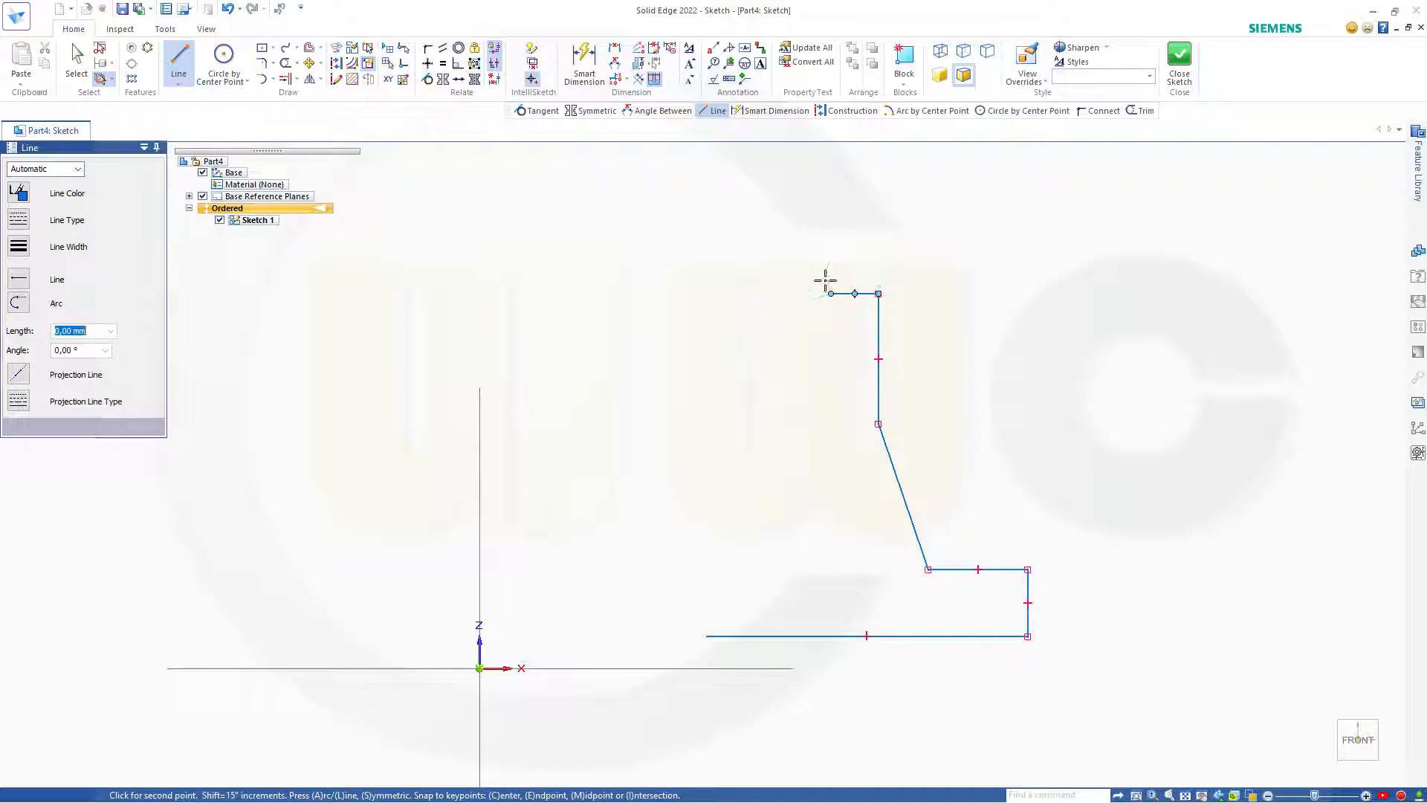
pyautogui.click(810, 225)
pyautogui.click(810, 154)
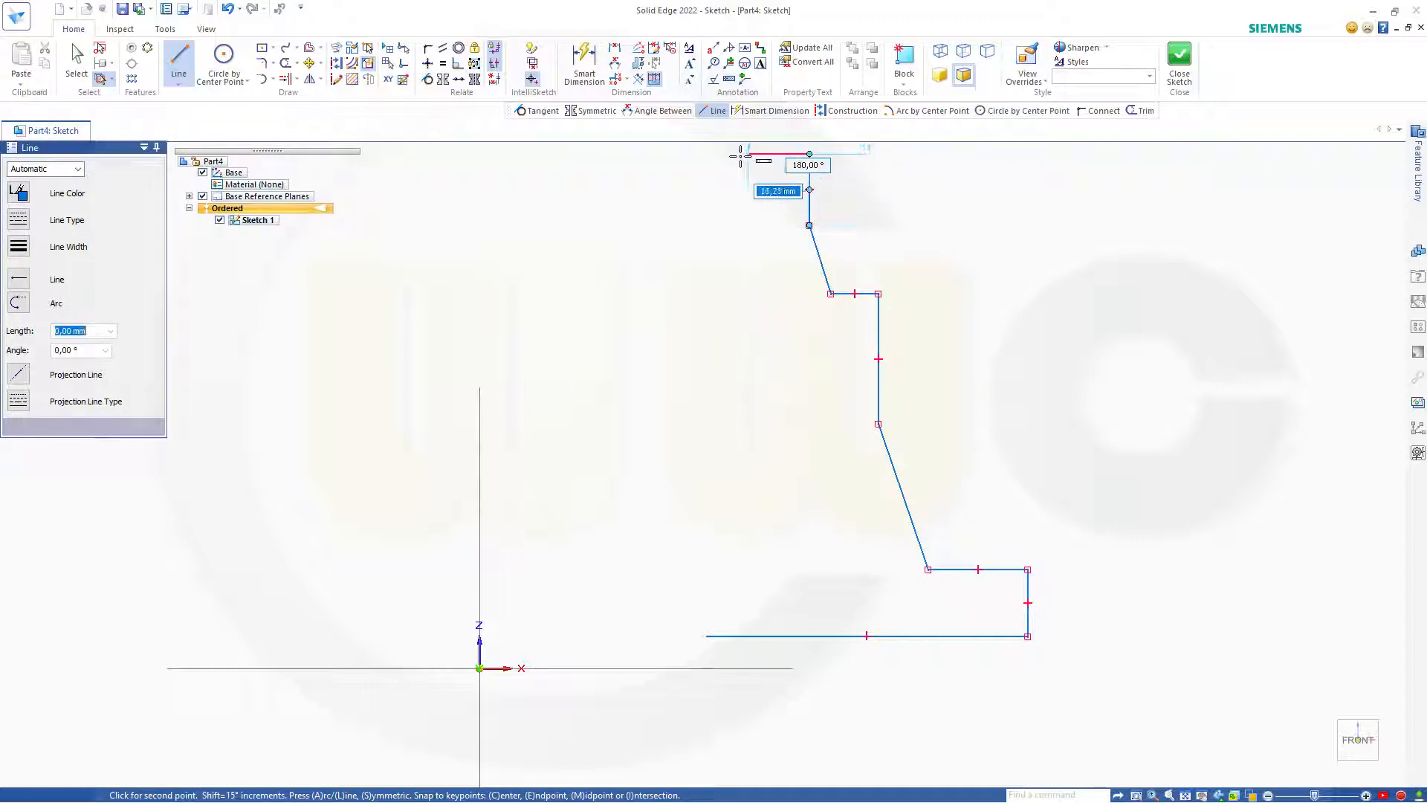
pyautogui.click(704, 155)
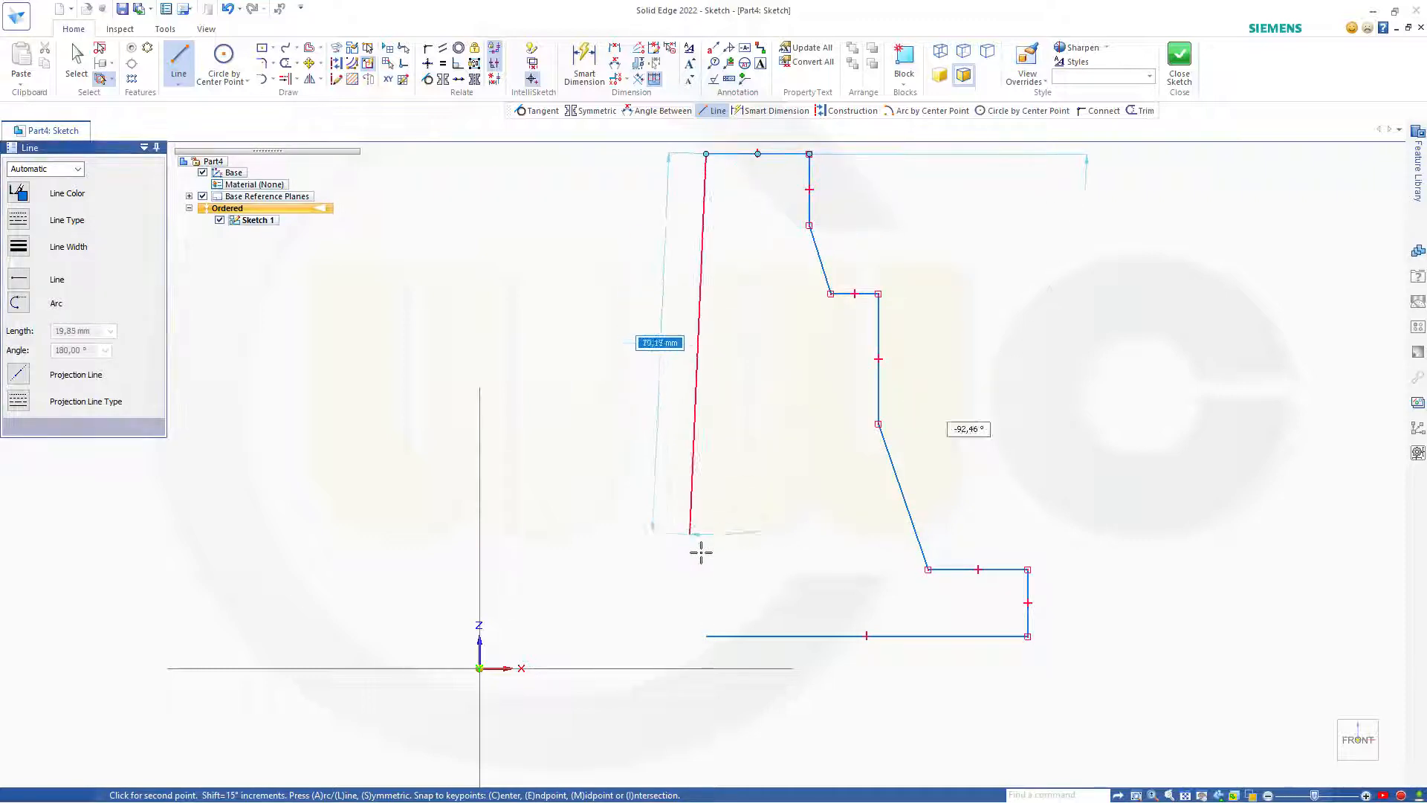
pyautogui.click(706, 635)
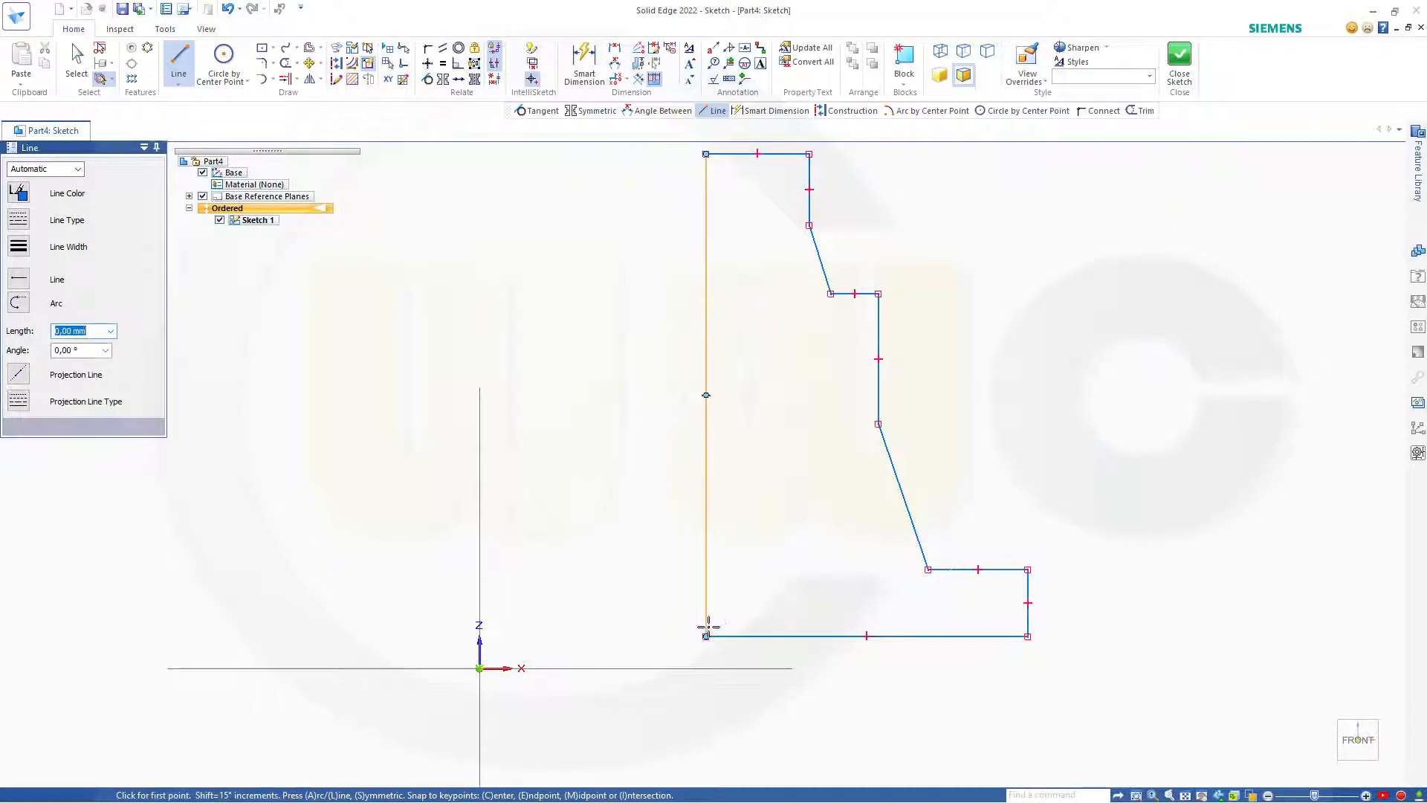
pyautogui.press('Escape')
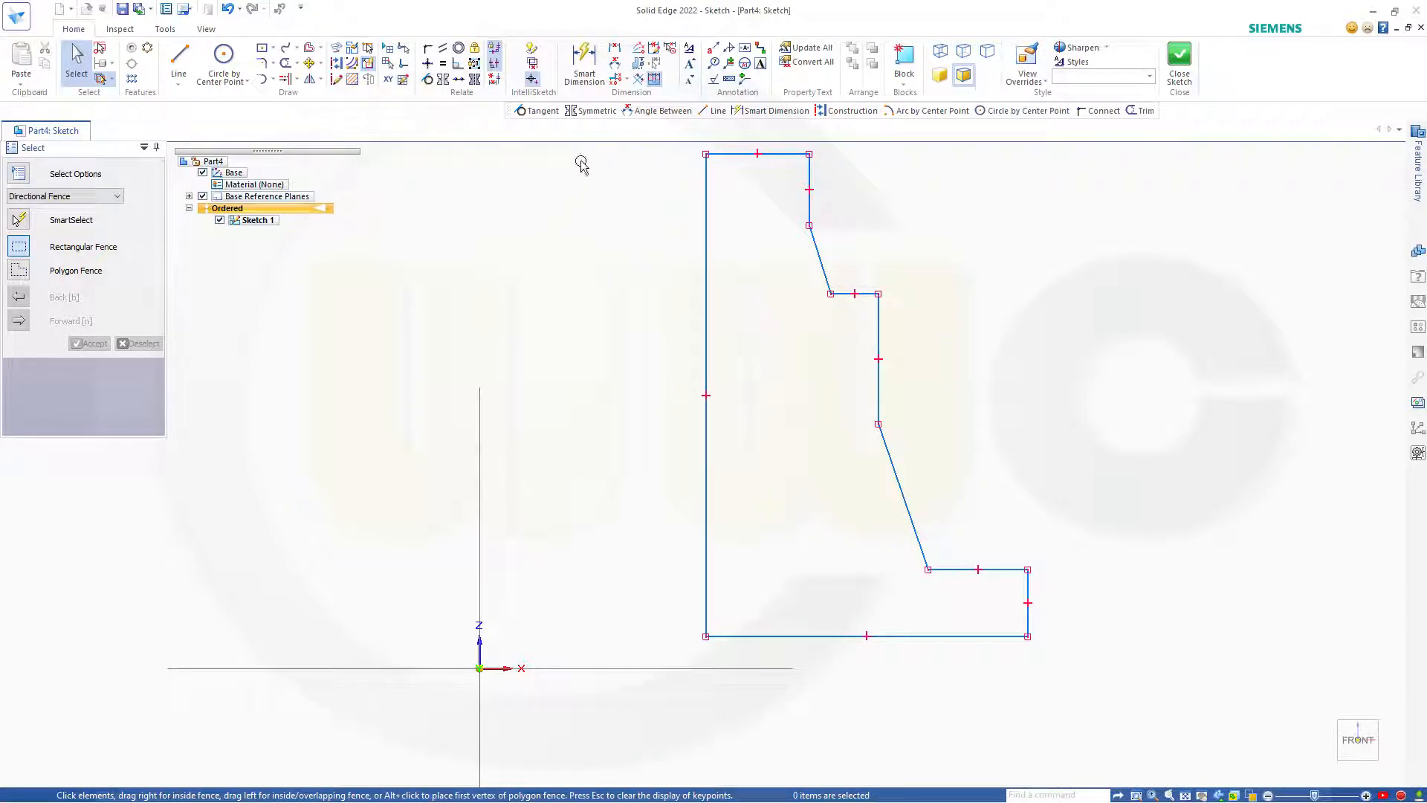
# Dimension the profile's overall height from top edge to bottom edge and set it to 107 mm.
pyautogui.click(584, 63)
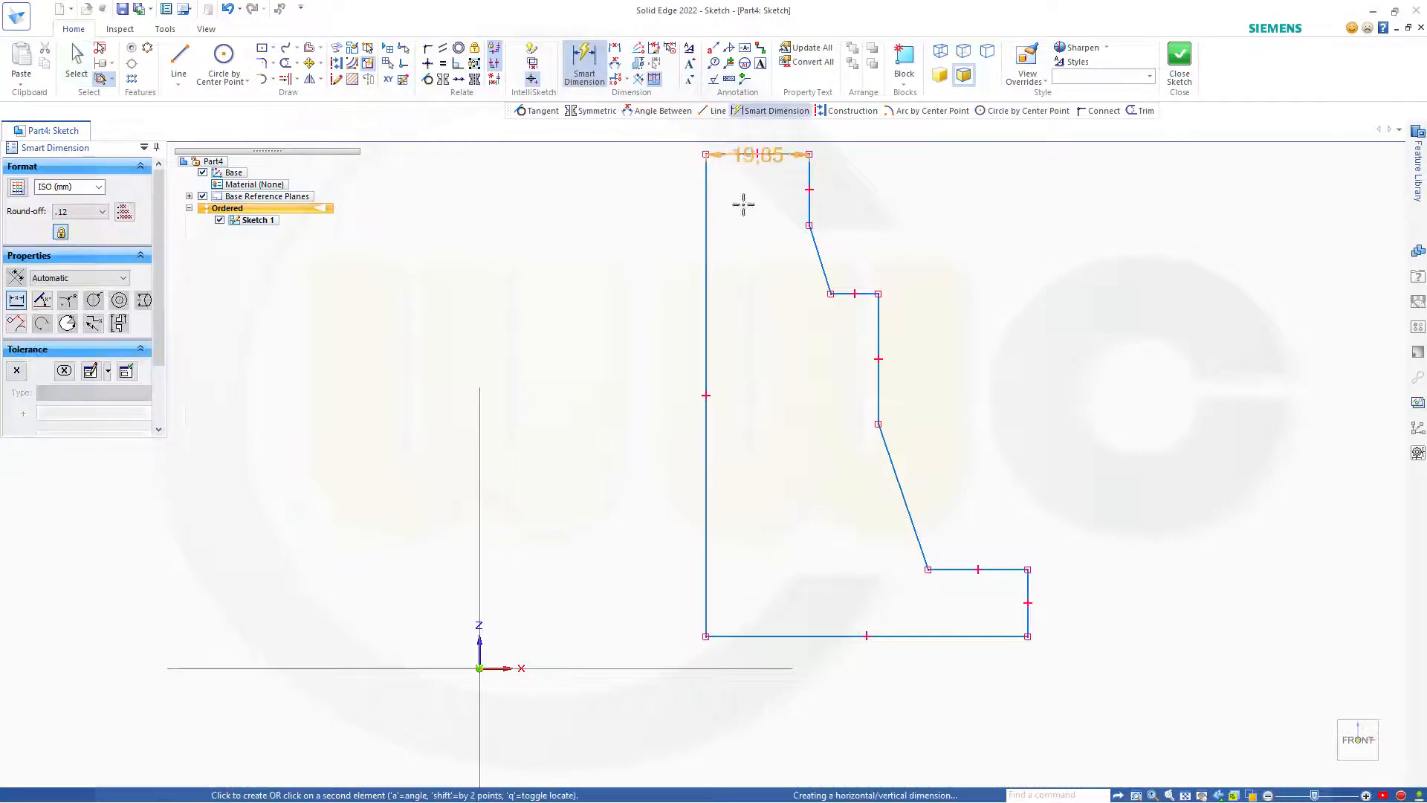
pyautogui.click(806, 635)
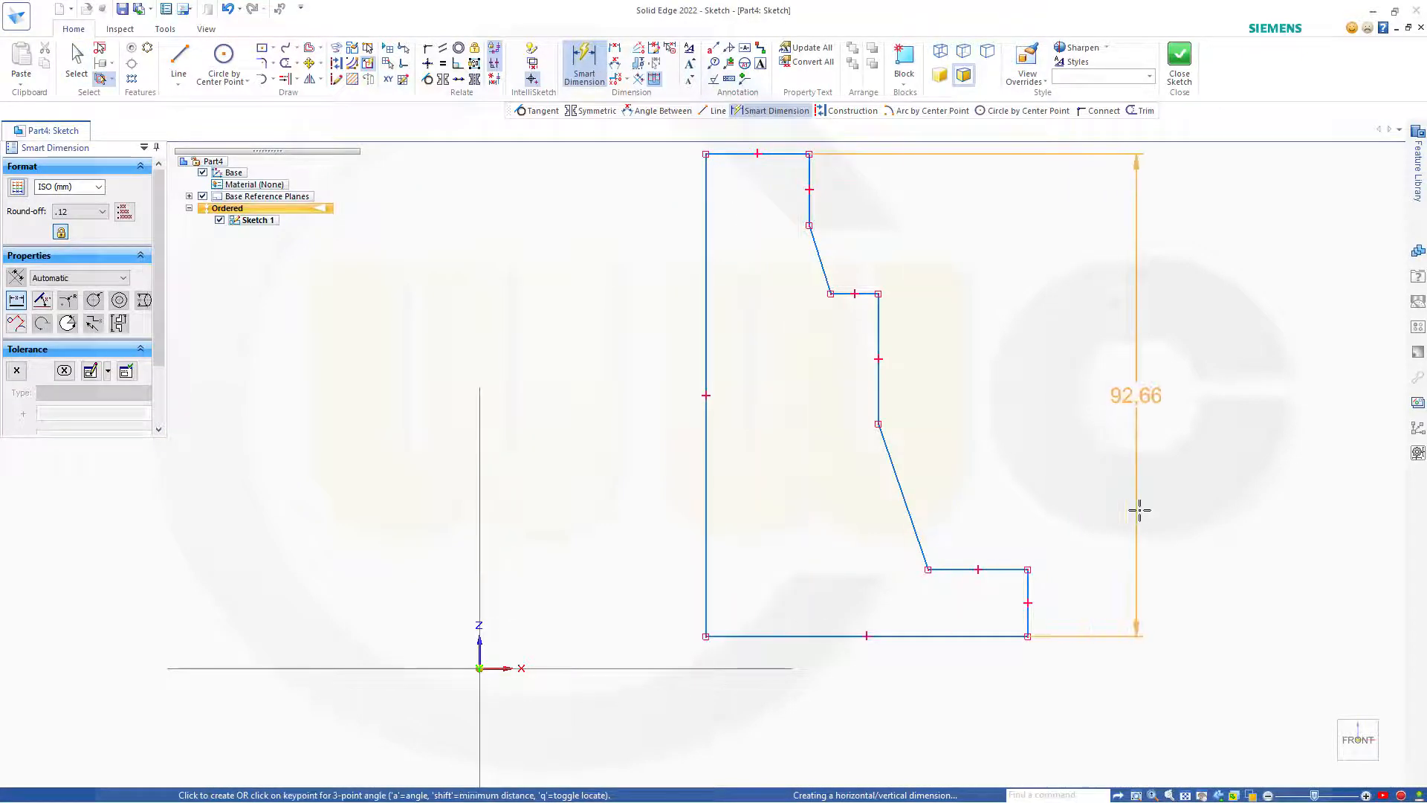
pyautogui.click(1161, 506)
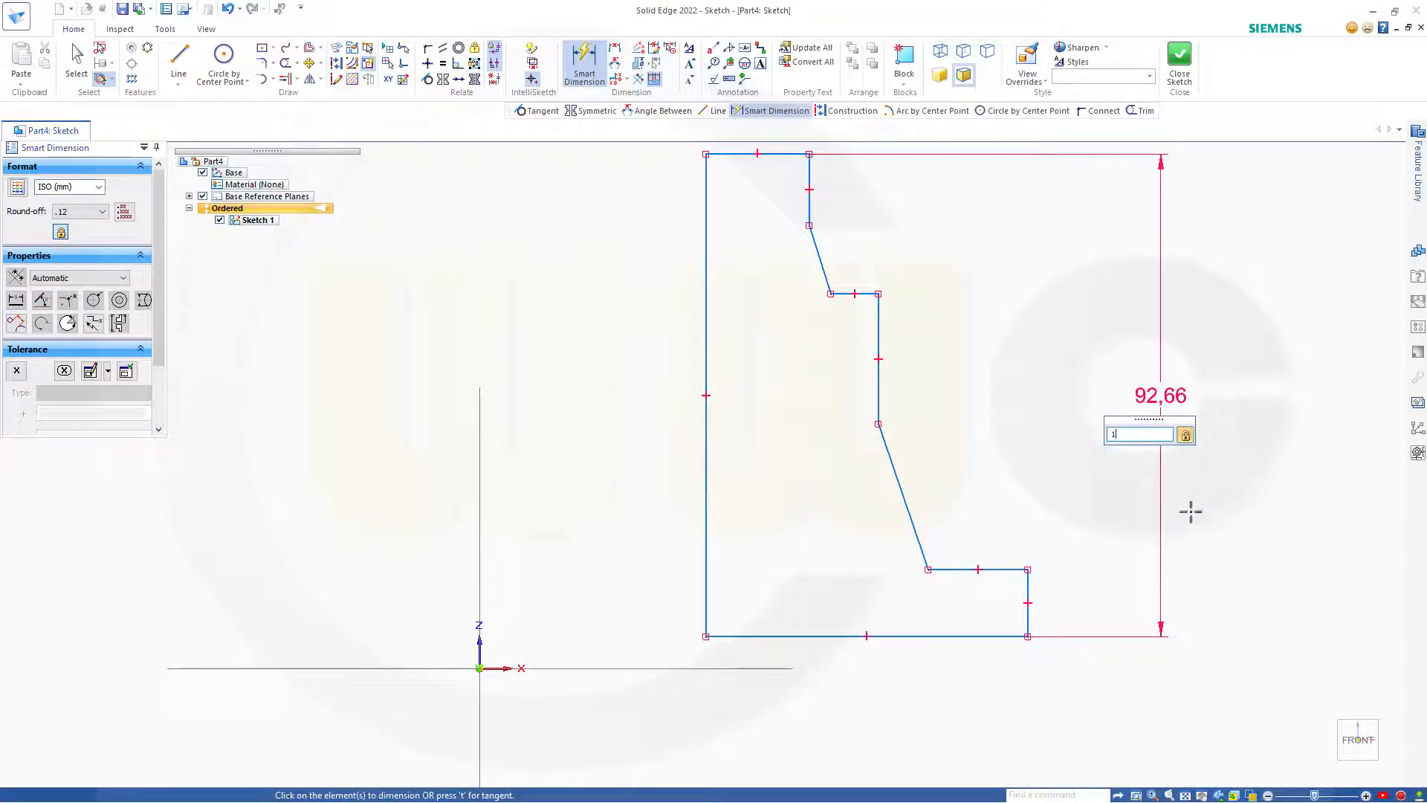
pyautogui.write('107')
pyautogui.press('Return')
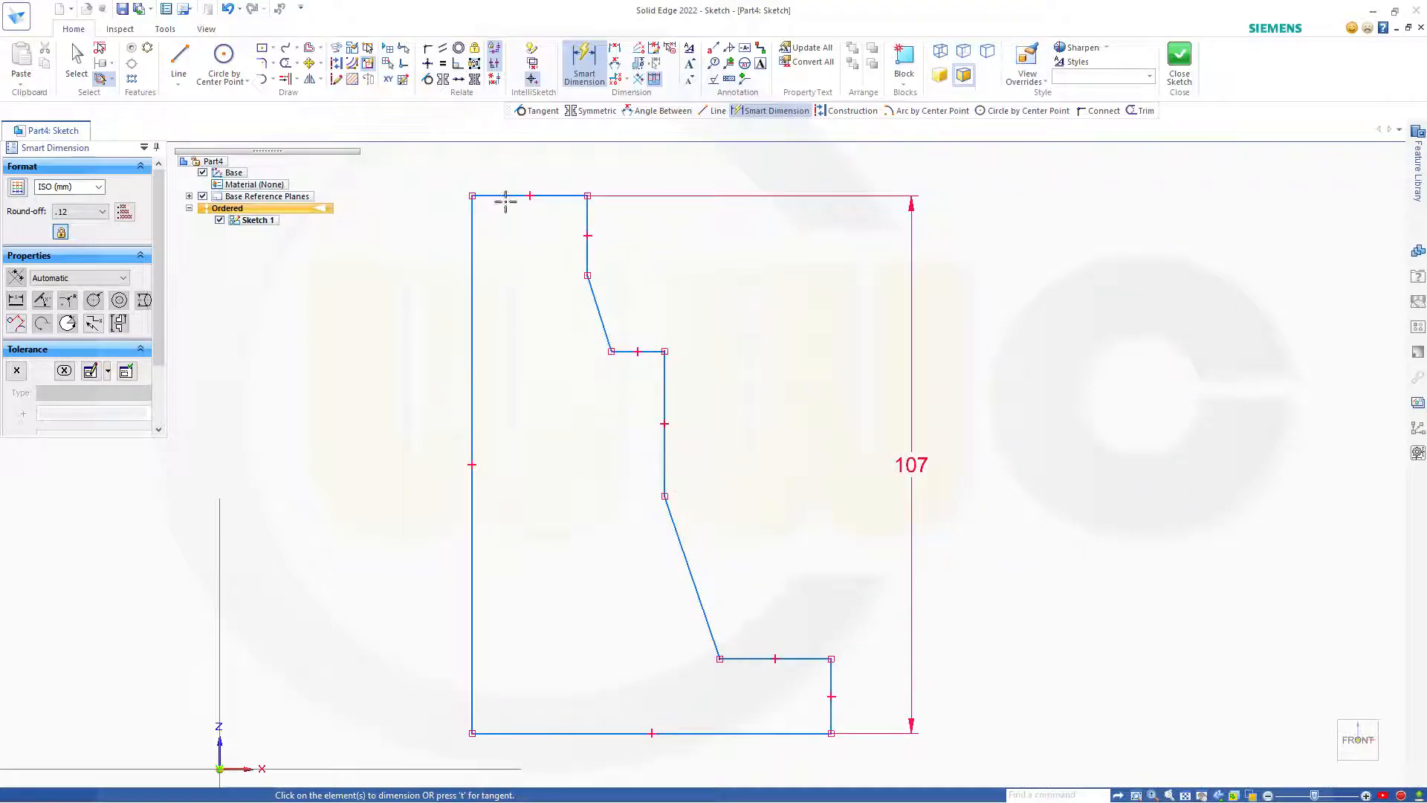
# Dimension the vertical distance from the top edge to the start of the upper slanted edge as 10 mm.
pyautogui.click(505, 197)
pyautogui.click(588, 275)
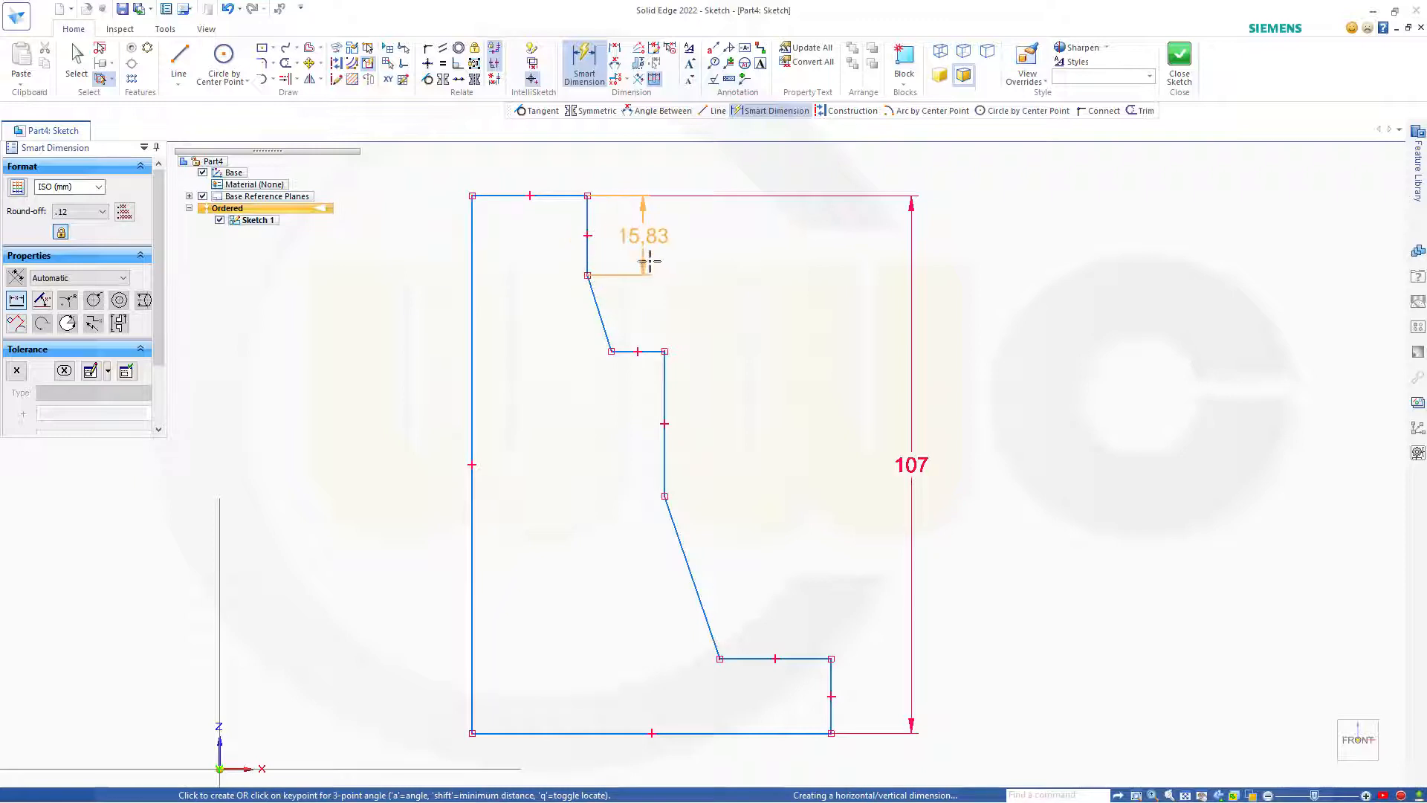
pyautogui.click(675, 261)
pyautogui.write('10')
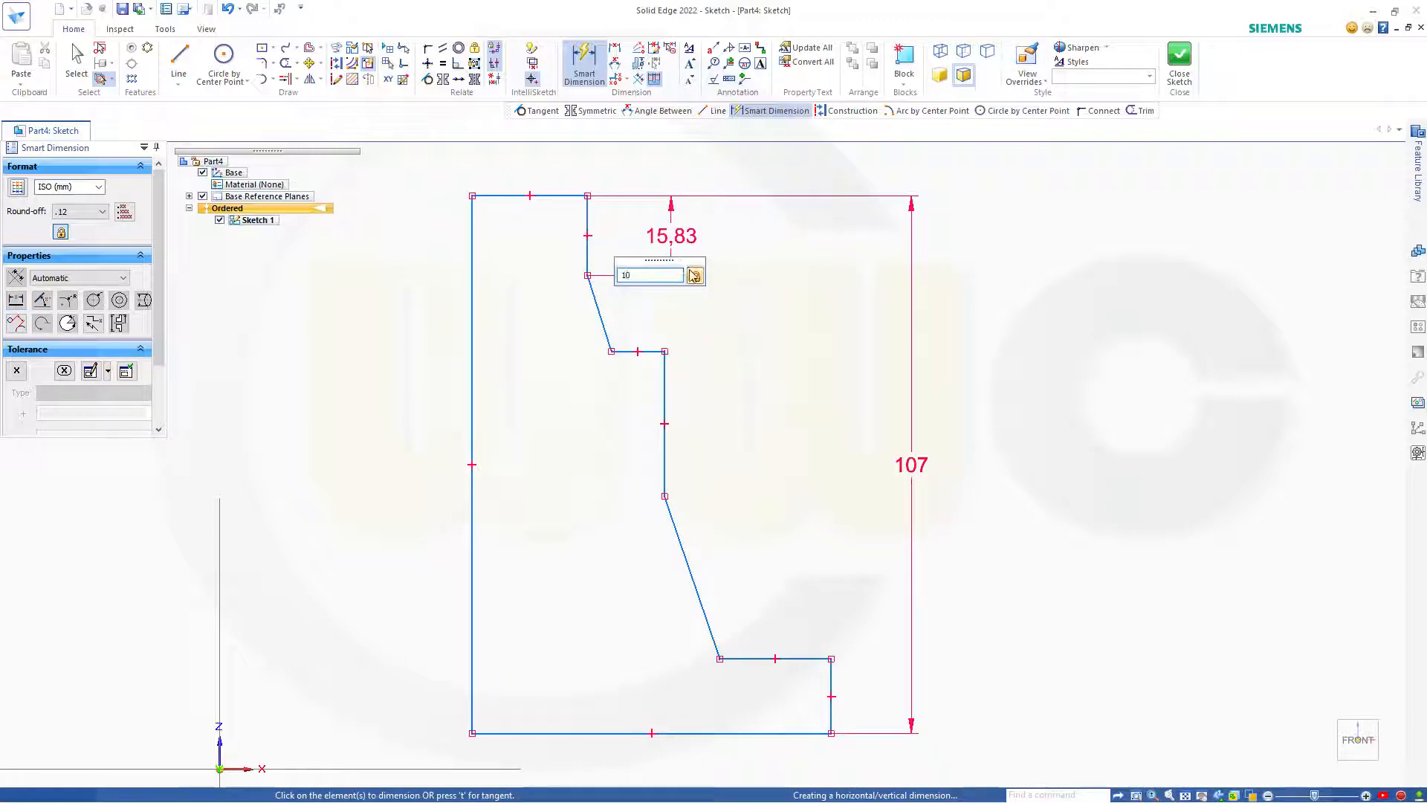
pyautogui.press('Return')
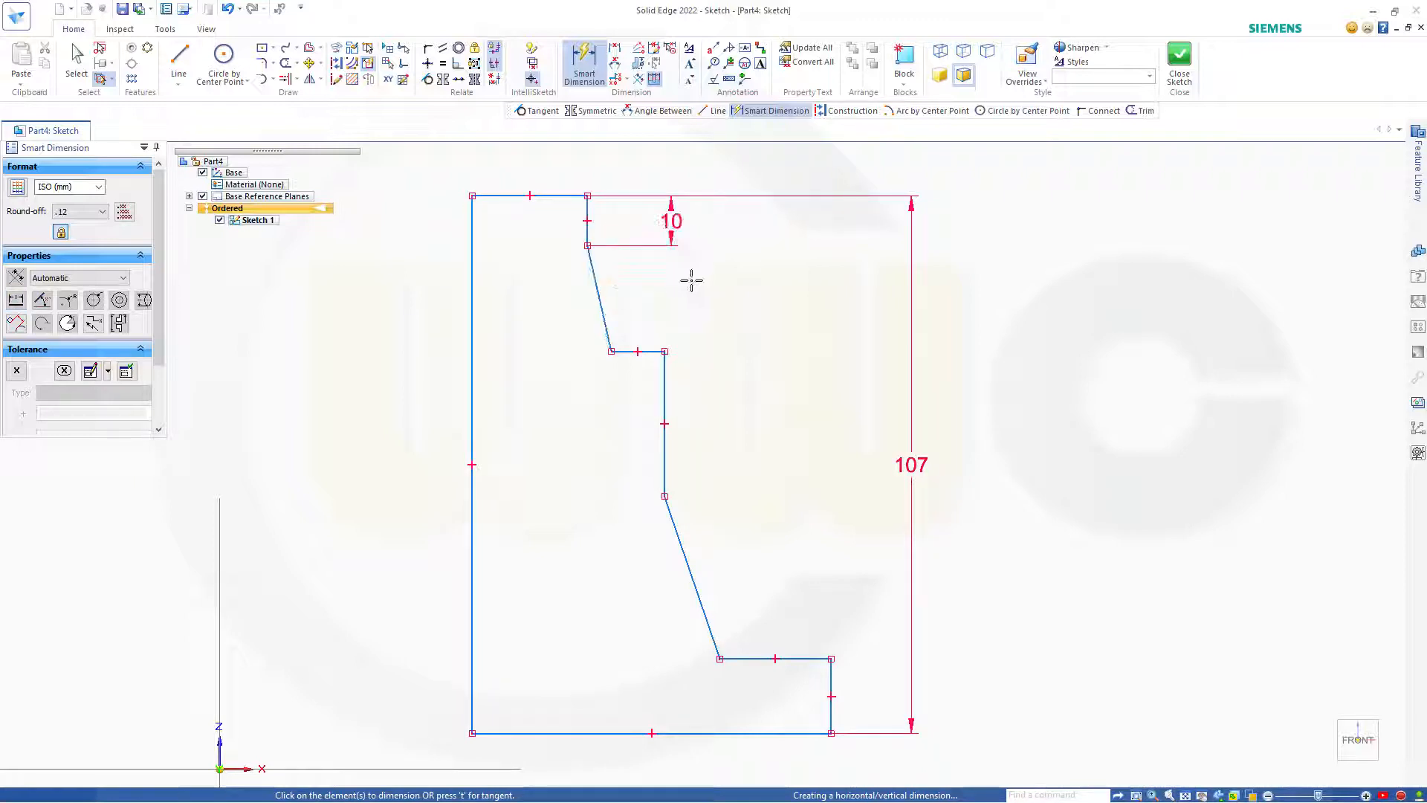
# Dimension the vertical distance from the top edge to the upper horizontal step as 30 mm.
pyautogui.click(510, 196)
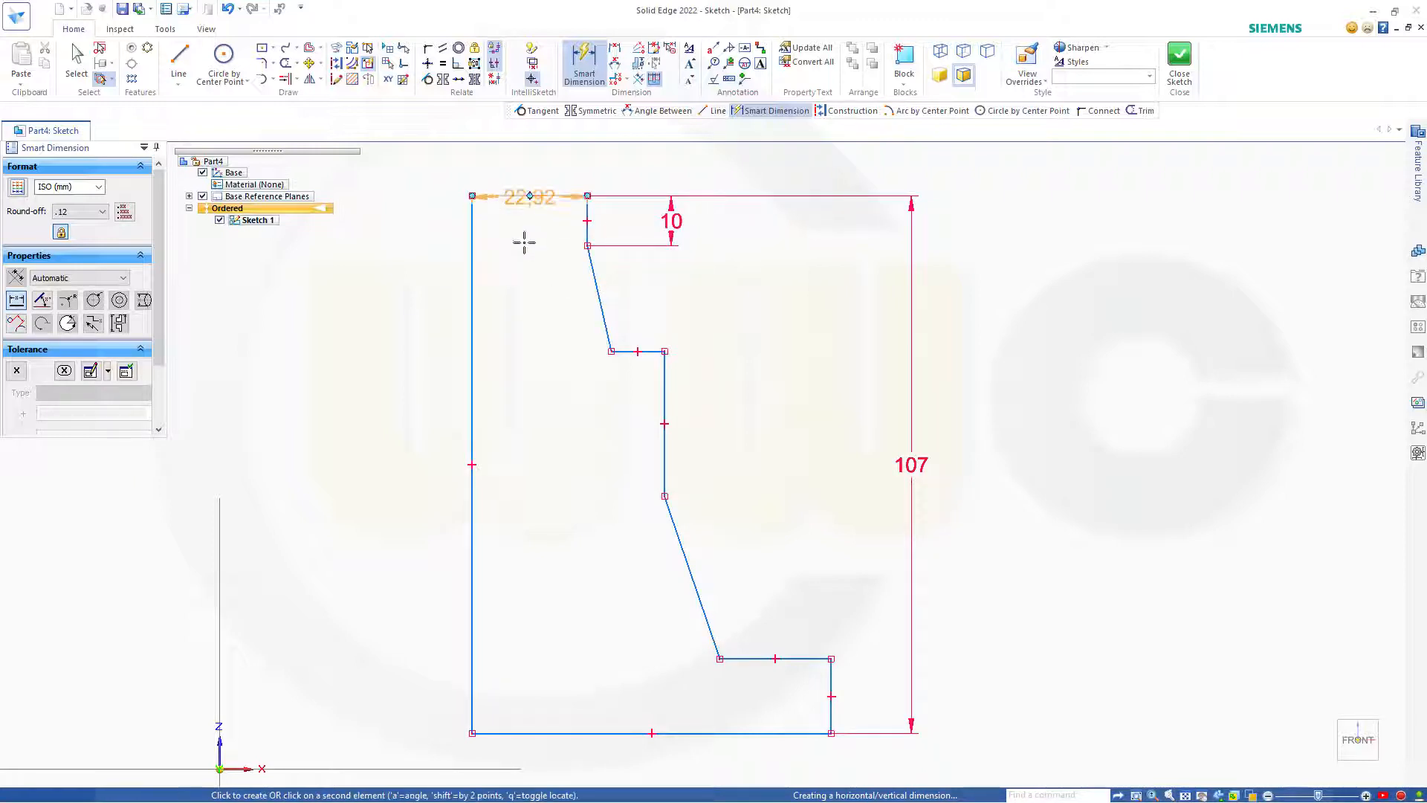
pyautogui.click(664, 351)
pyautogui.click(724, 316)
pyautogui.write('3')
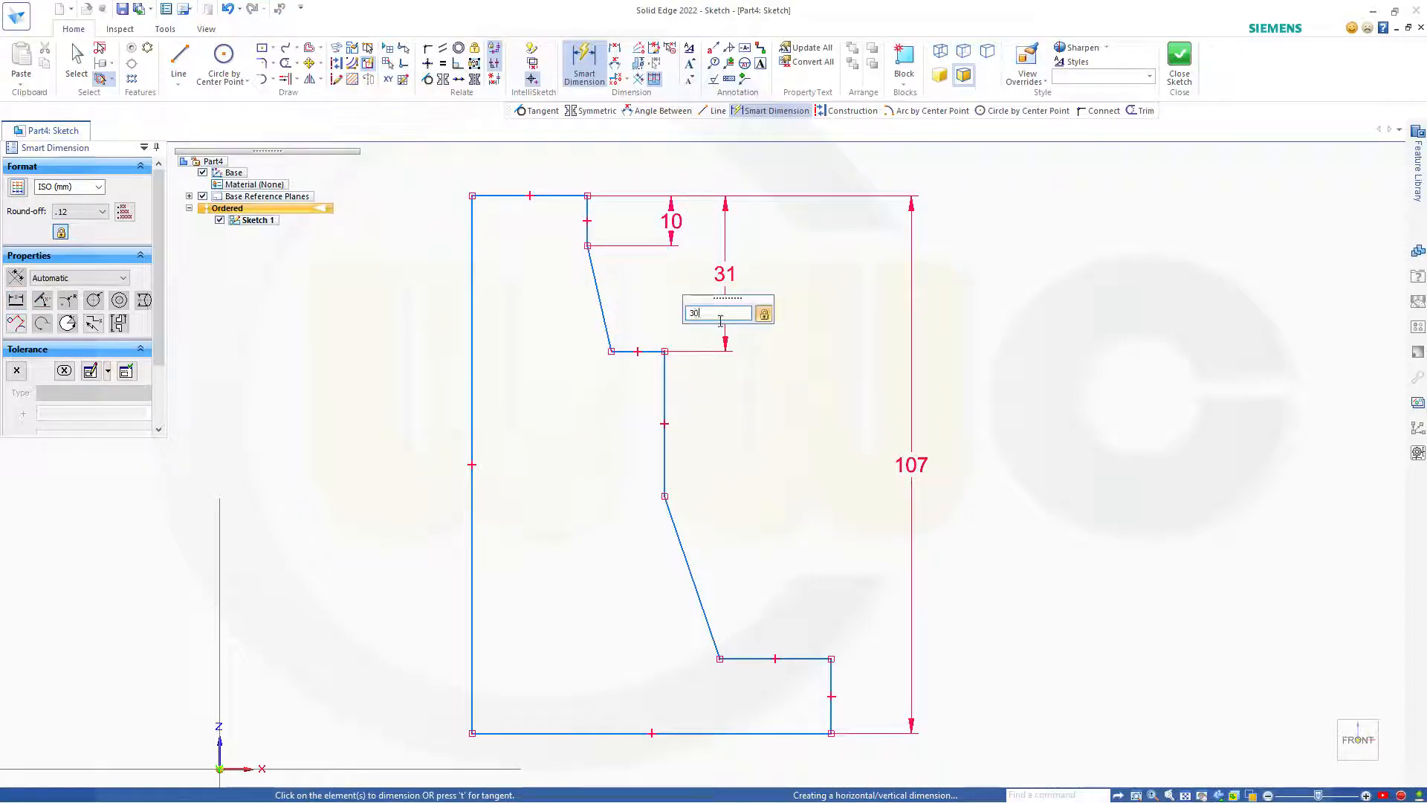
pyautogui.write('0')
pyautogui.press('Return')
# Dimension the vertical distance from the top edge to the start of the lower slanted edge as 72 mm.
pyautogui.click(494, 205)
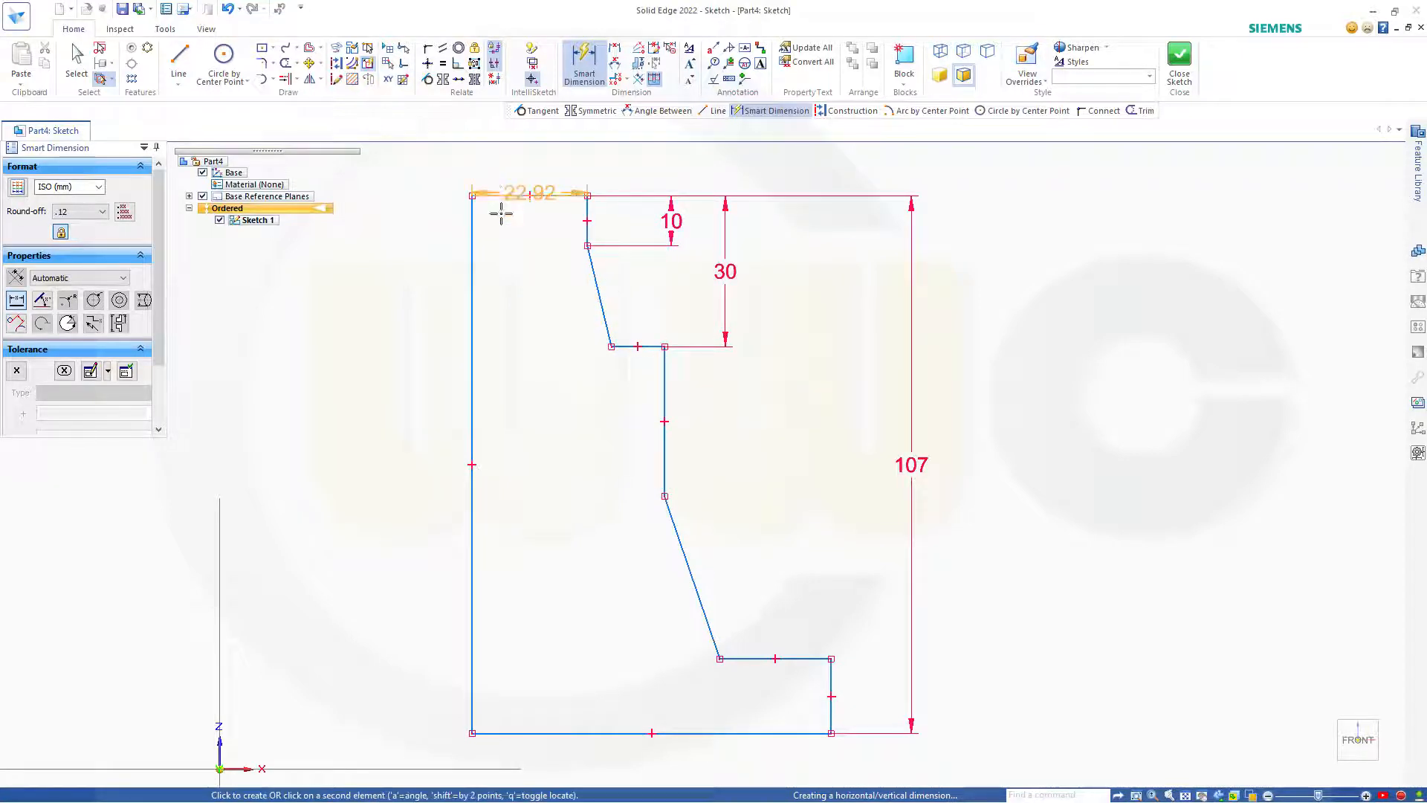
pyautogui.click(665, 495)
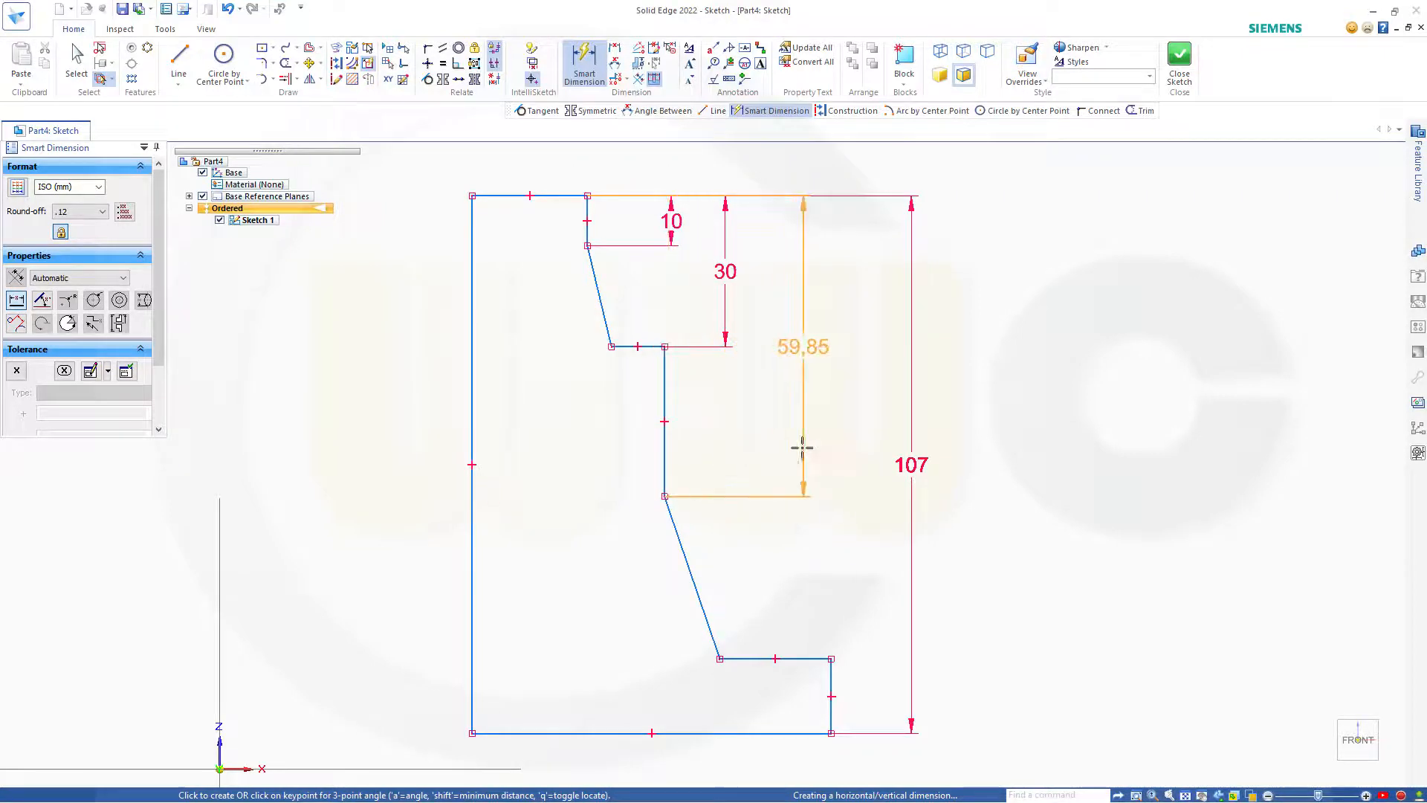
pyautogui.click(802, 450)
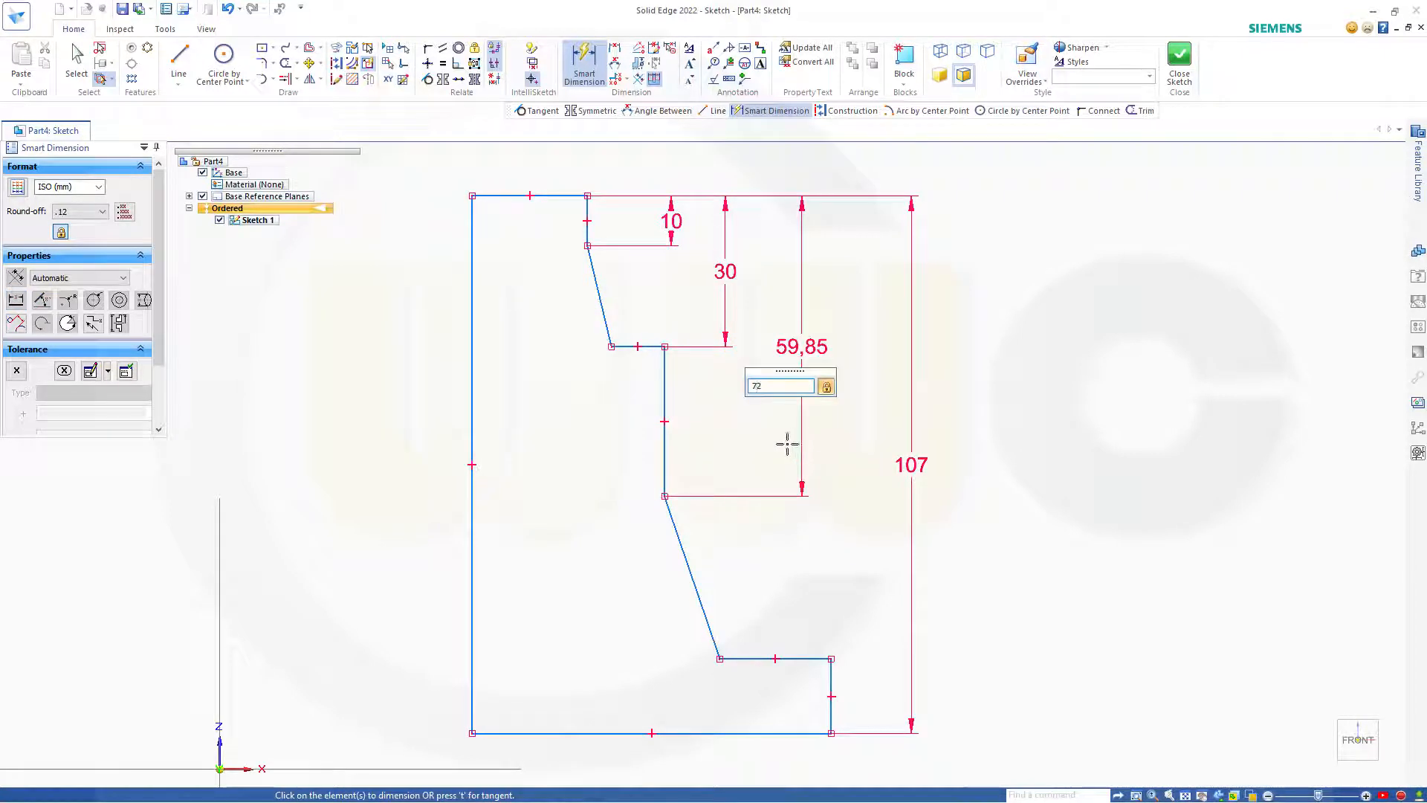
pyautogui.press('Return')
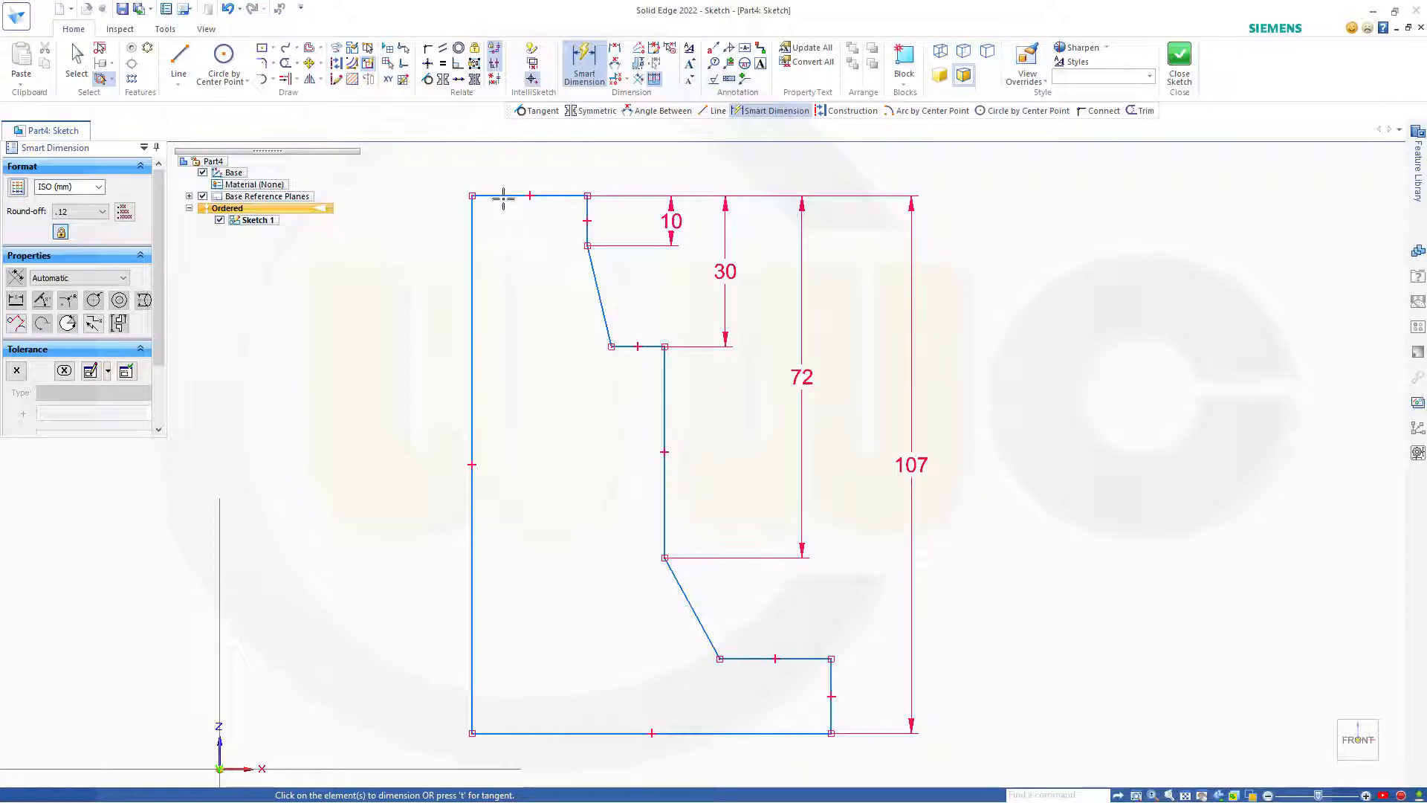
# Dimension the vertical distance from the top edge to the base flange's upper ledge as 95 mm.
pyautogui.click(482, 216)
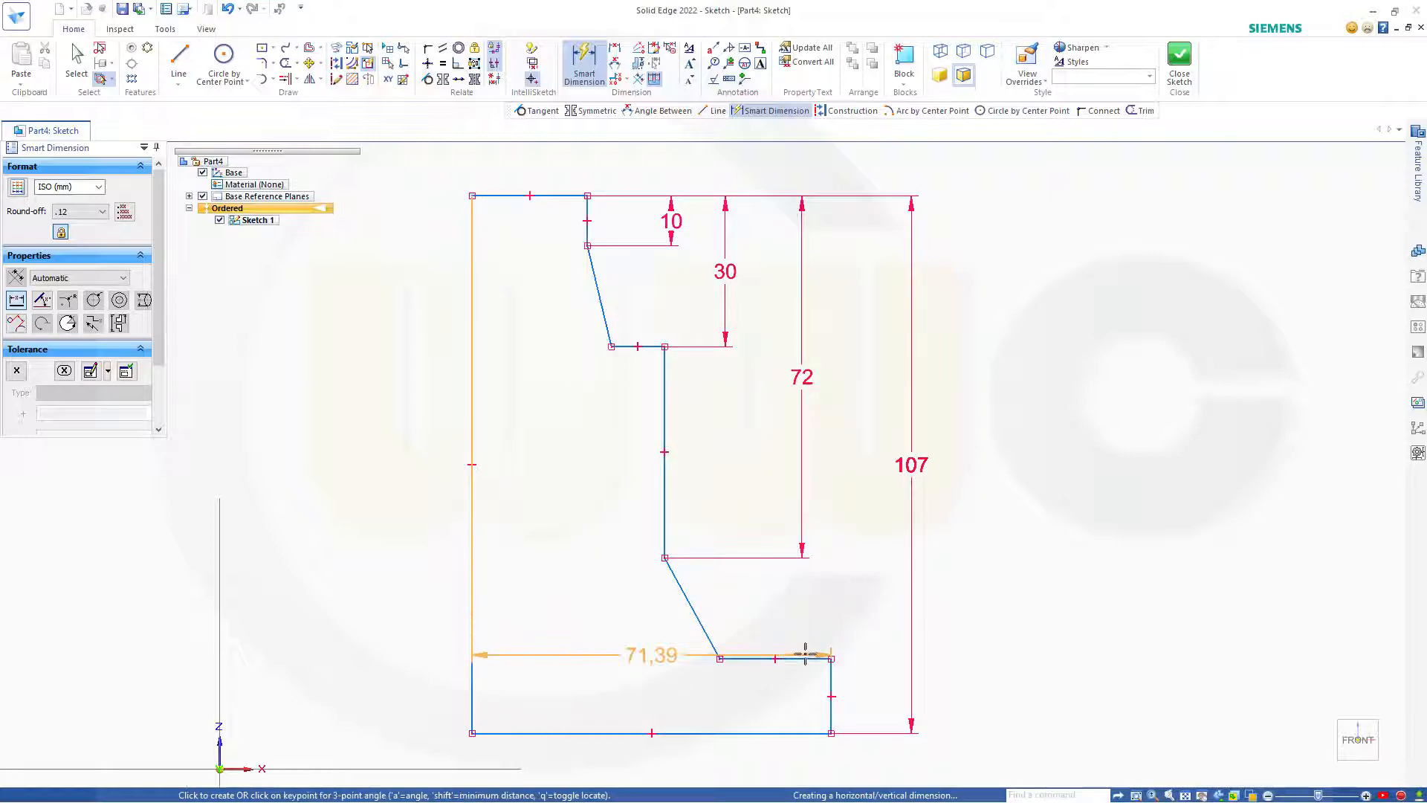
pyautogui.click(861, 536)
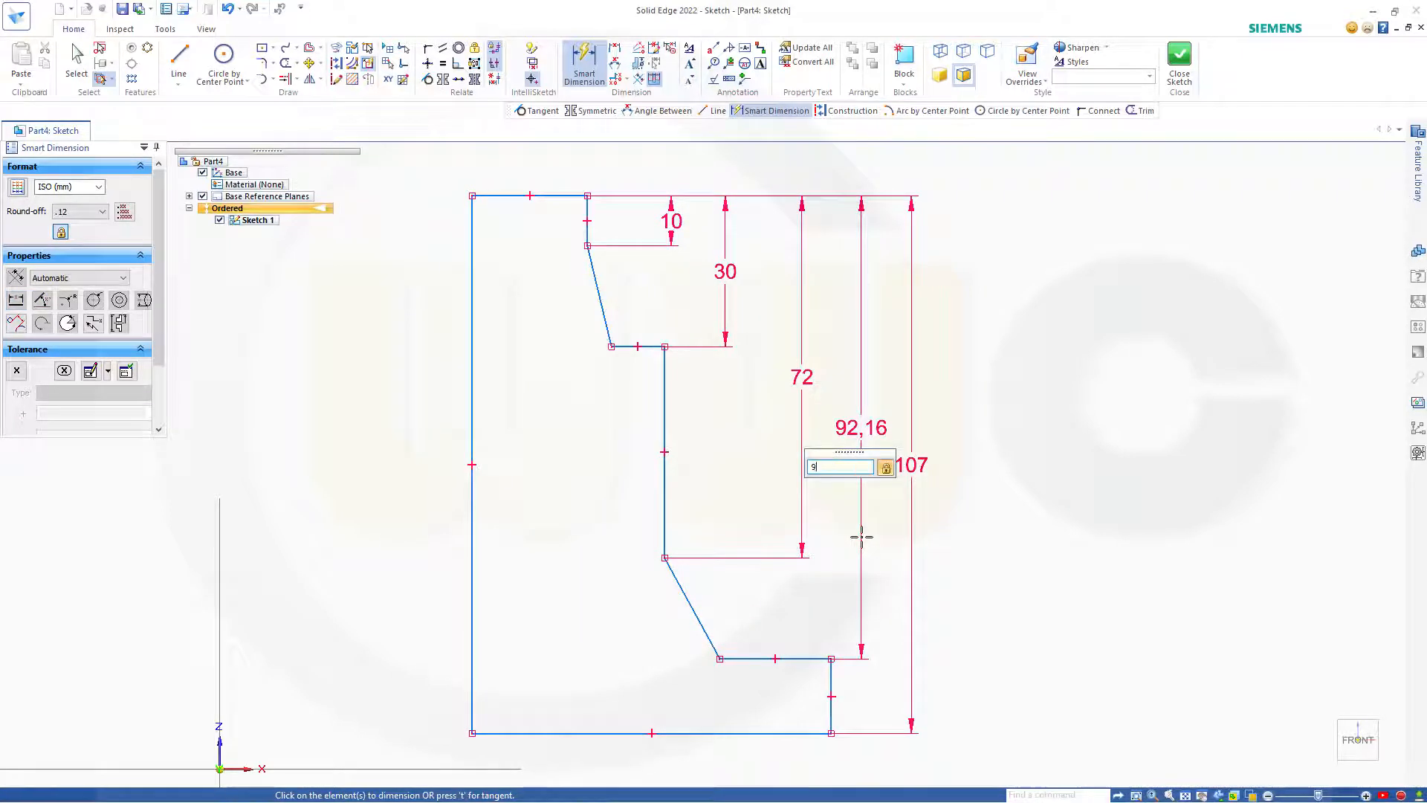
pyautogui.press('Return')
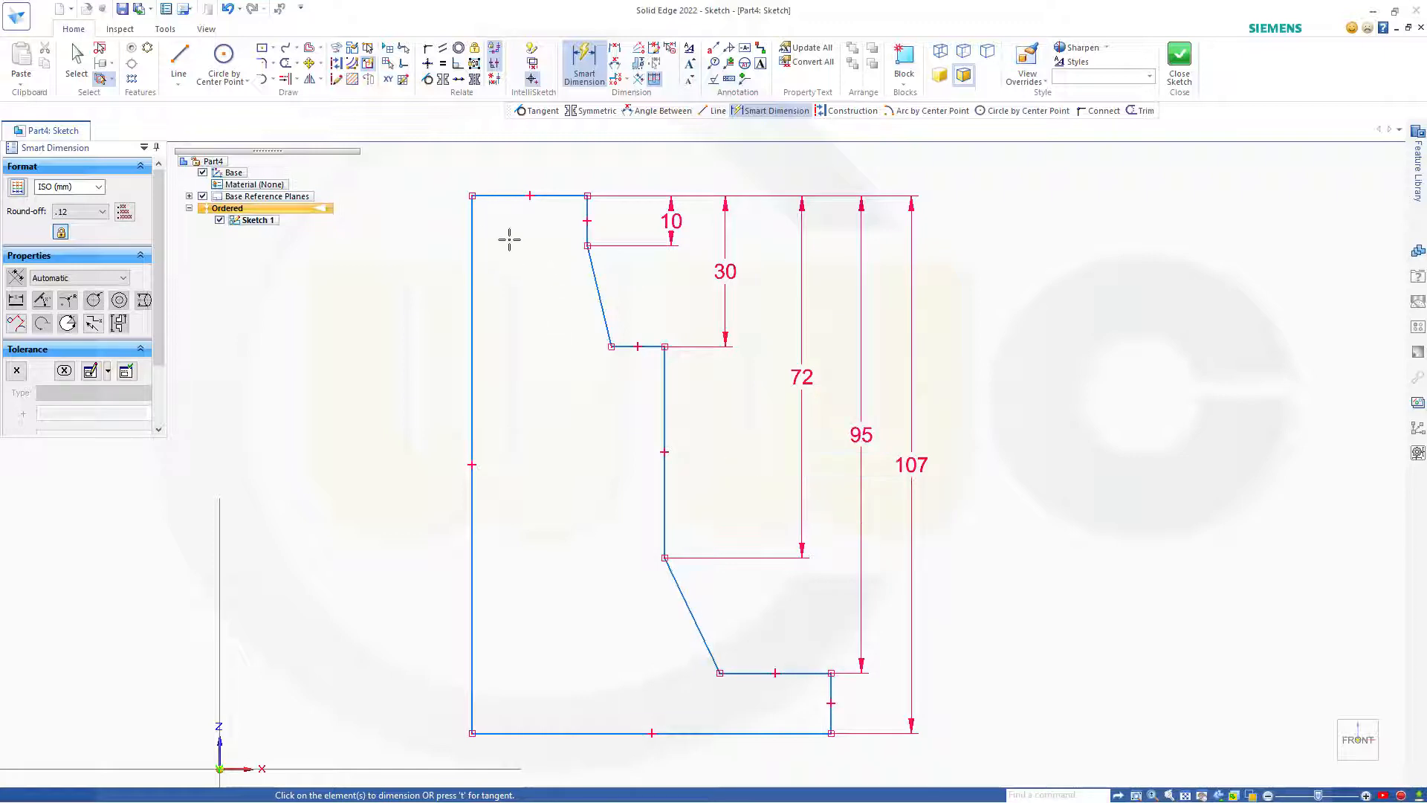
# Dimension the width of the profile's top edge and set it to 7 mm.
pyautogui.click(472, 206)
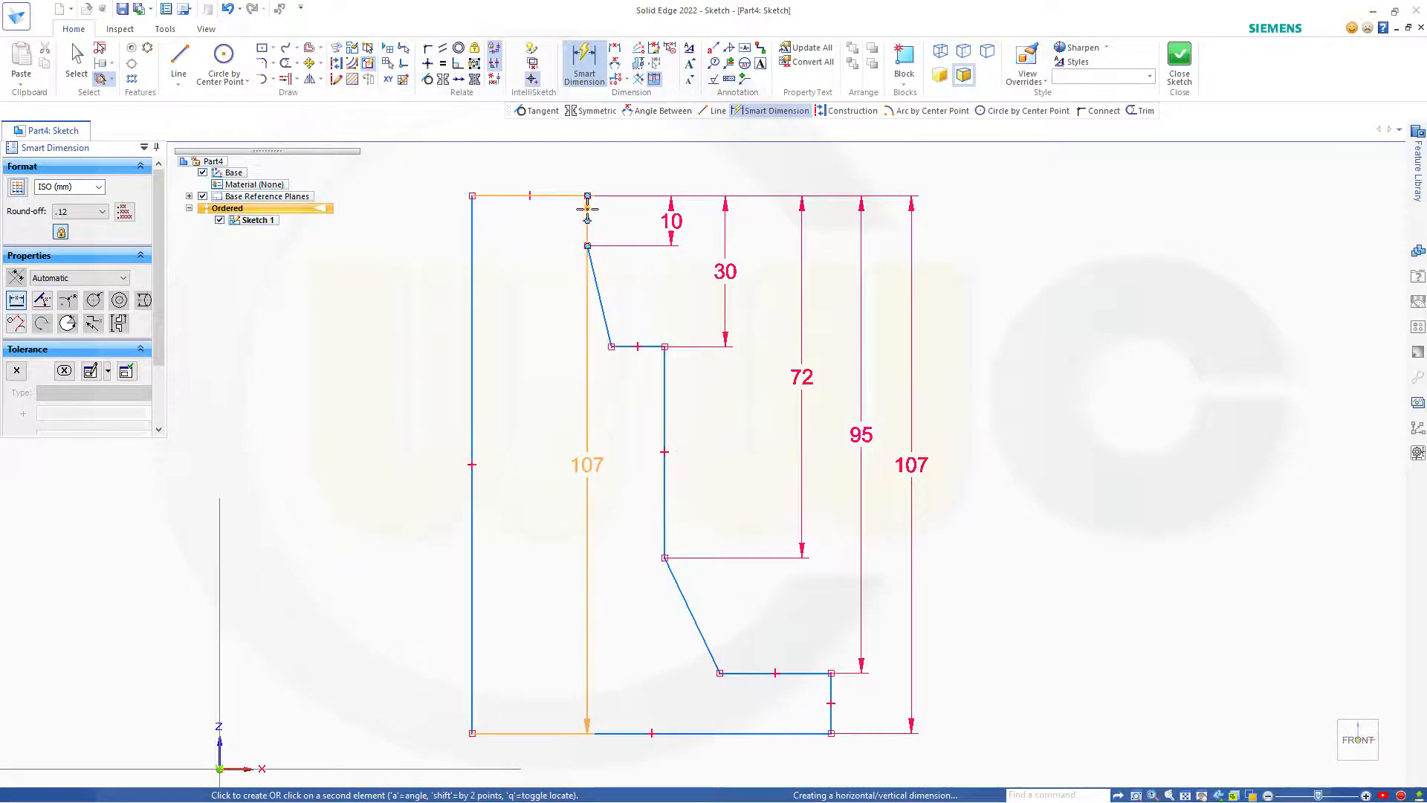
pyautogui.click(587, 198)
pyautogui.click(538, 178)
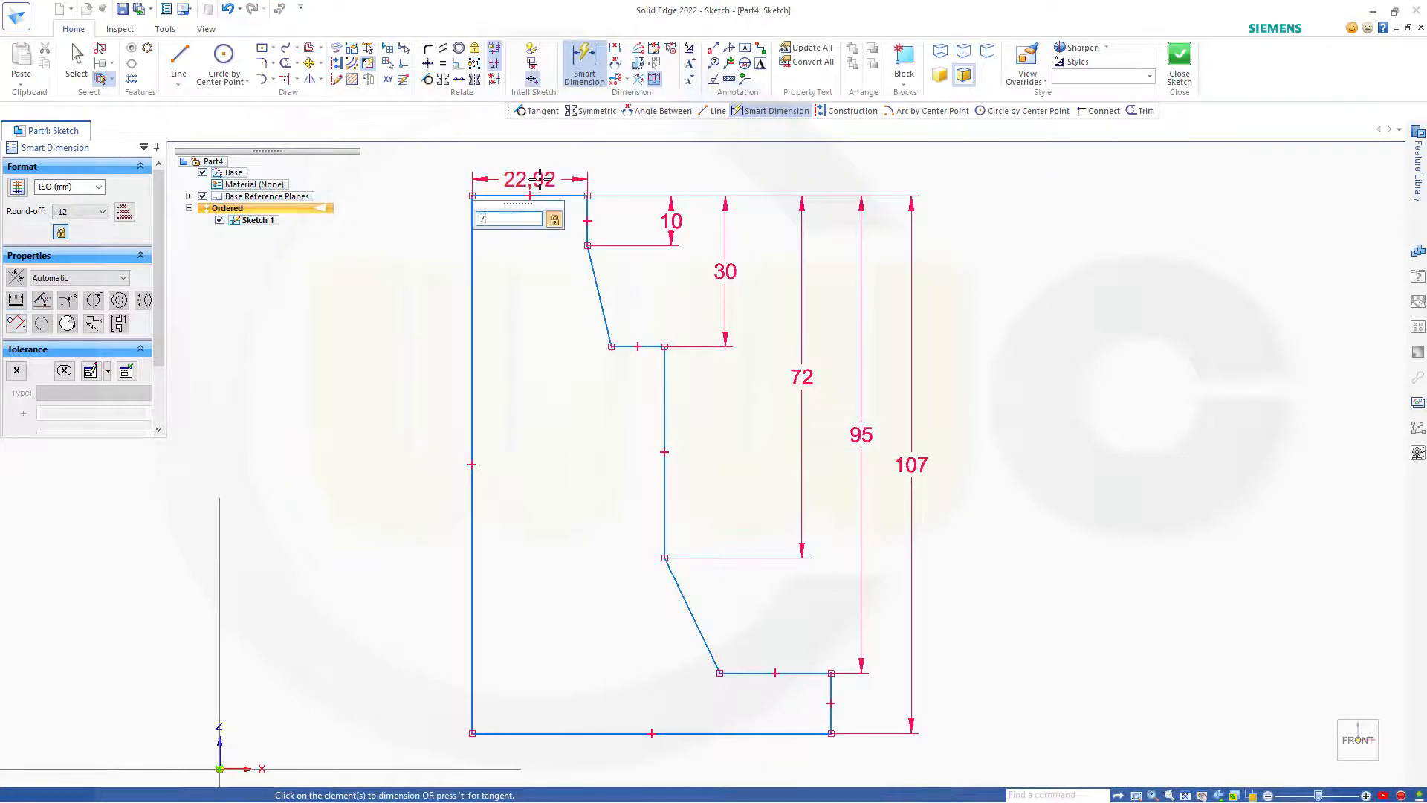
pyautogui.write('7')
pyautogui.press('Return')
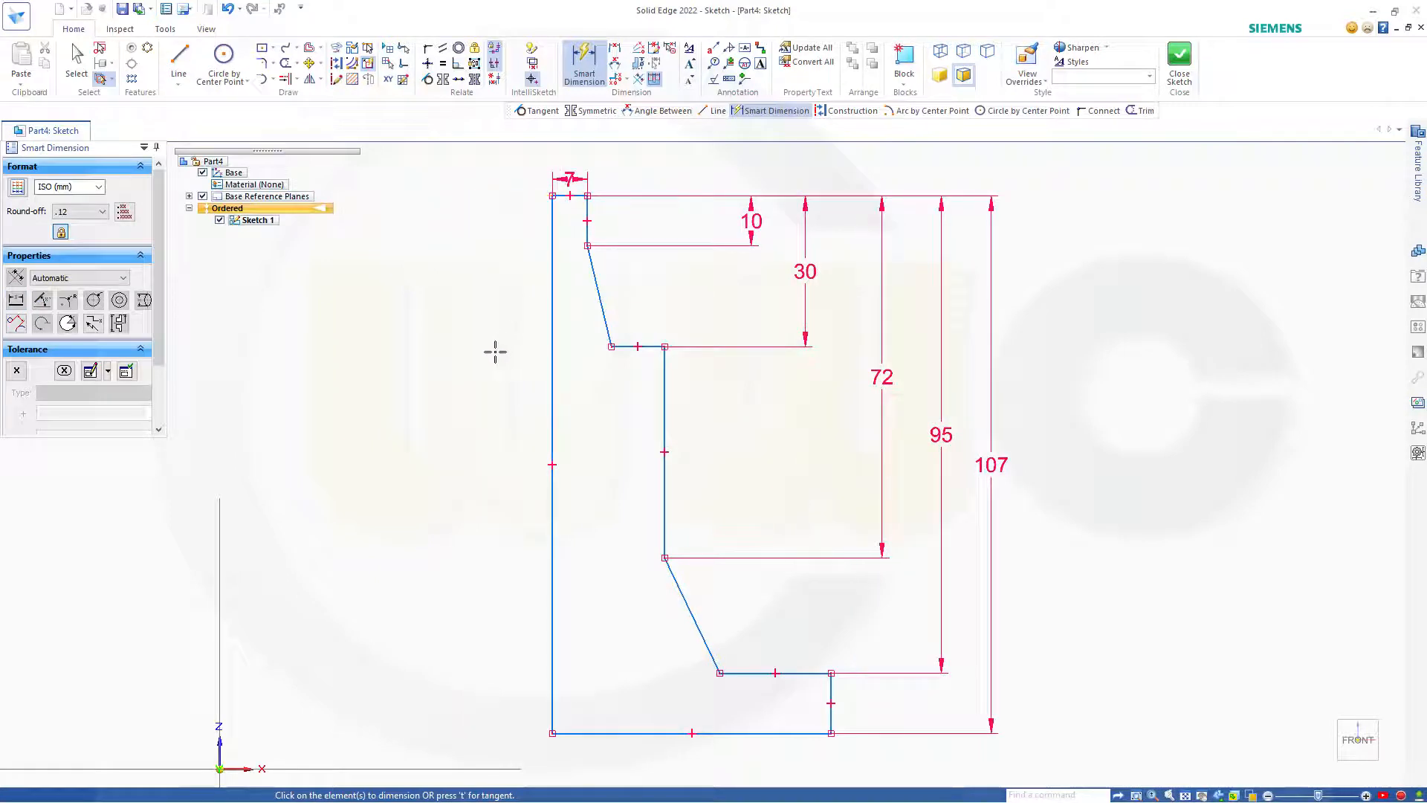
pyautogui.scroll(1, 500, 361)
pyautogui.scroll(-3, 507, 366)
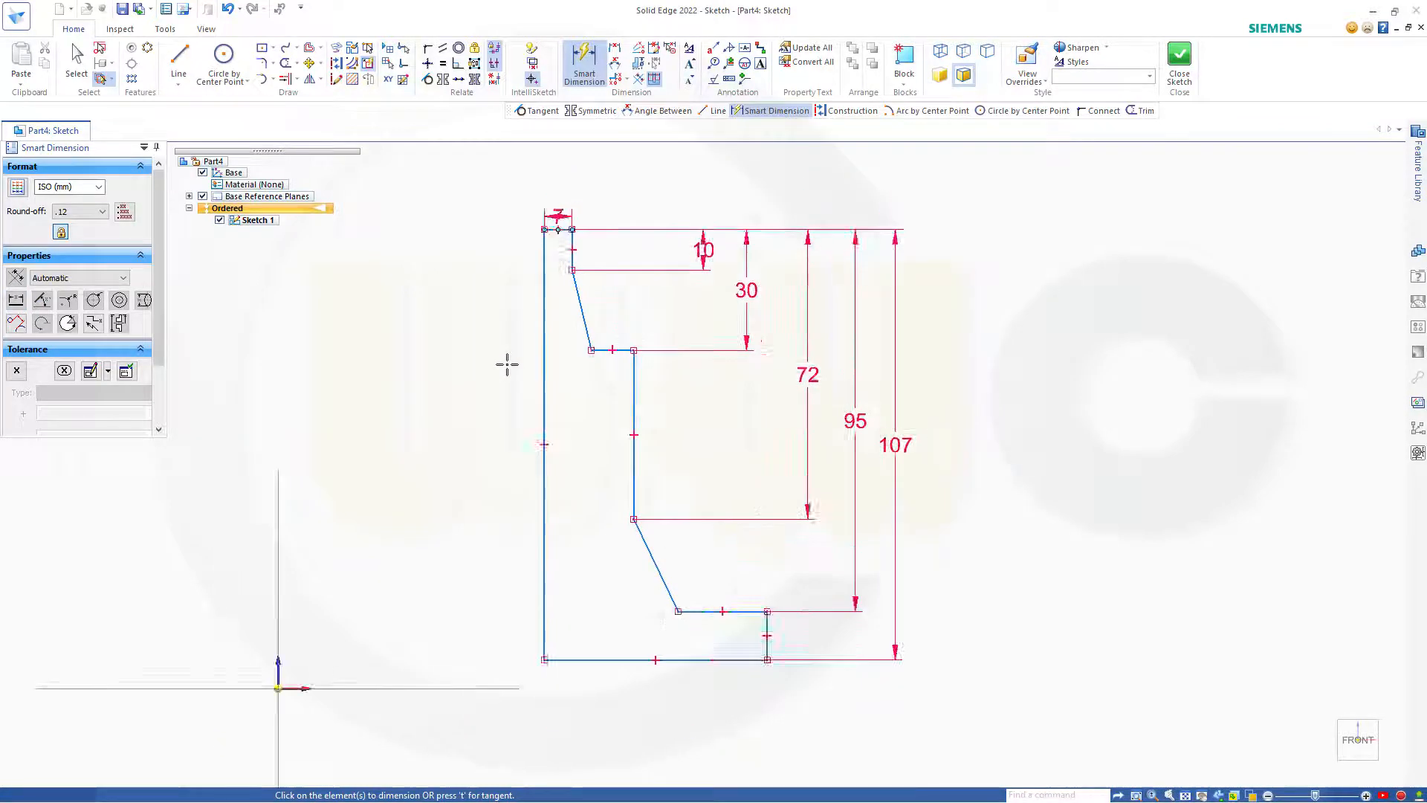
# Dimension the horizontal distance from the long vertical edge to the lower end of the upper slanted edge as 12 mm.
pyautogui.click(533, 327)
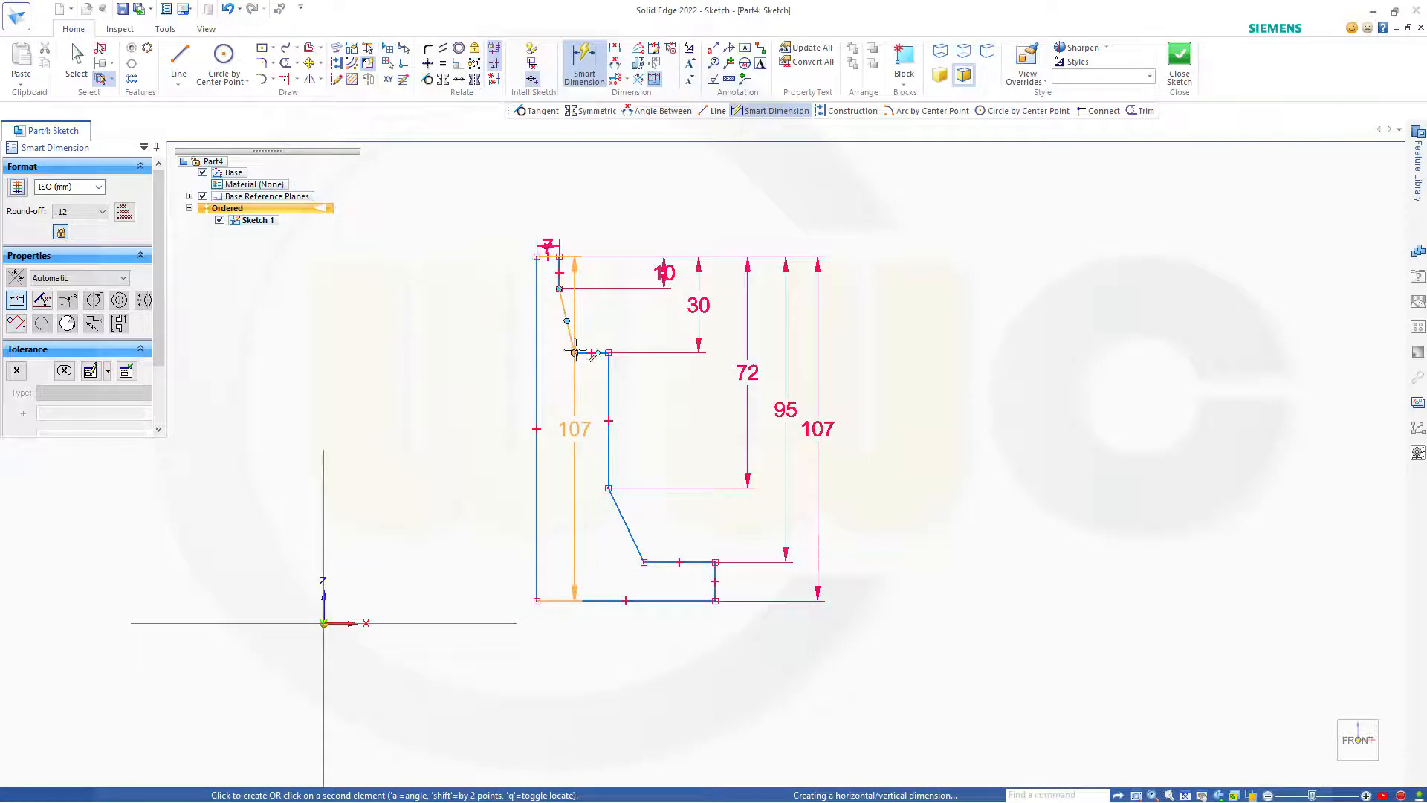
pyautogui.click(568, 323)
pyautogui.click(561, 209)
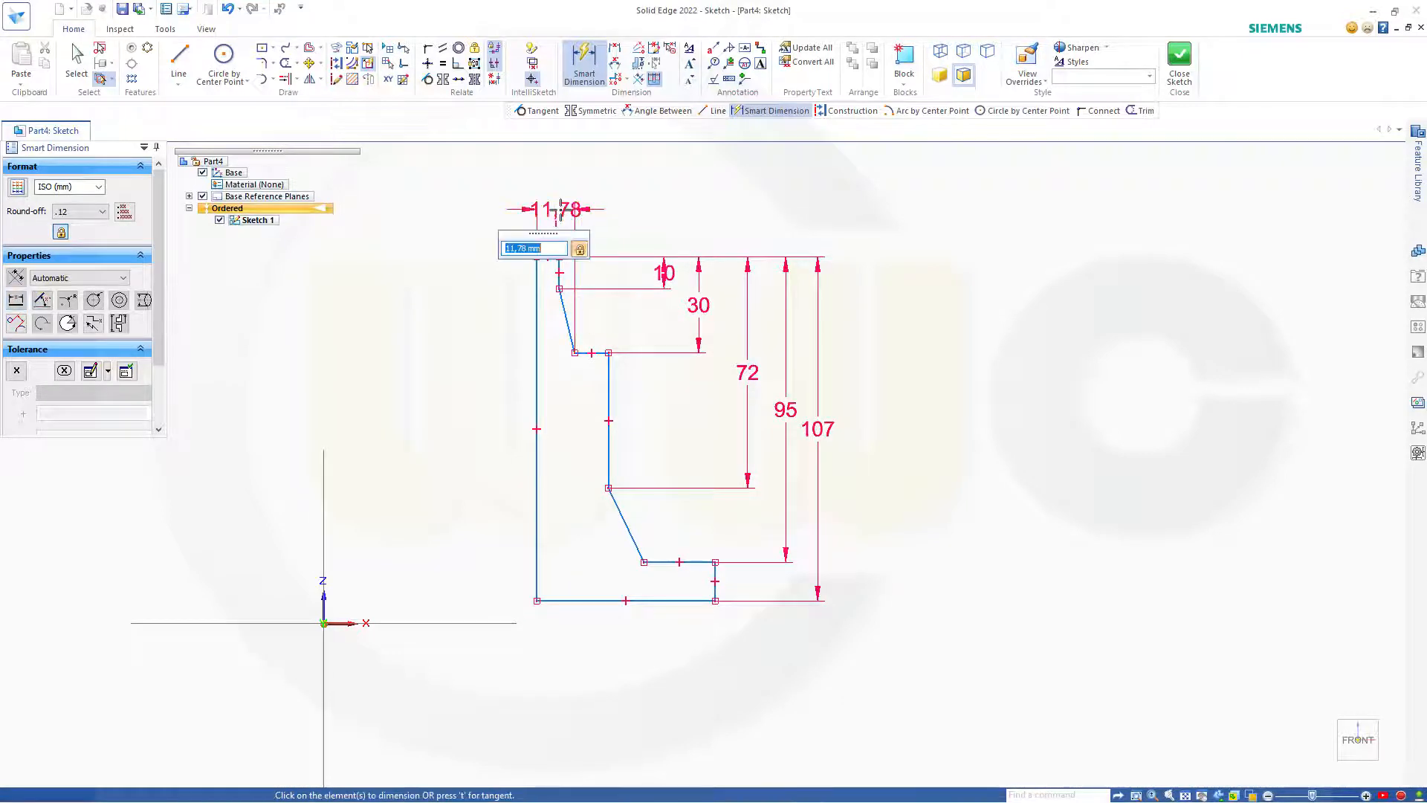
pyautogui.press('Return')
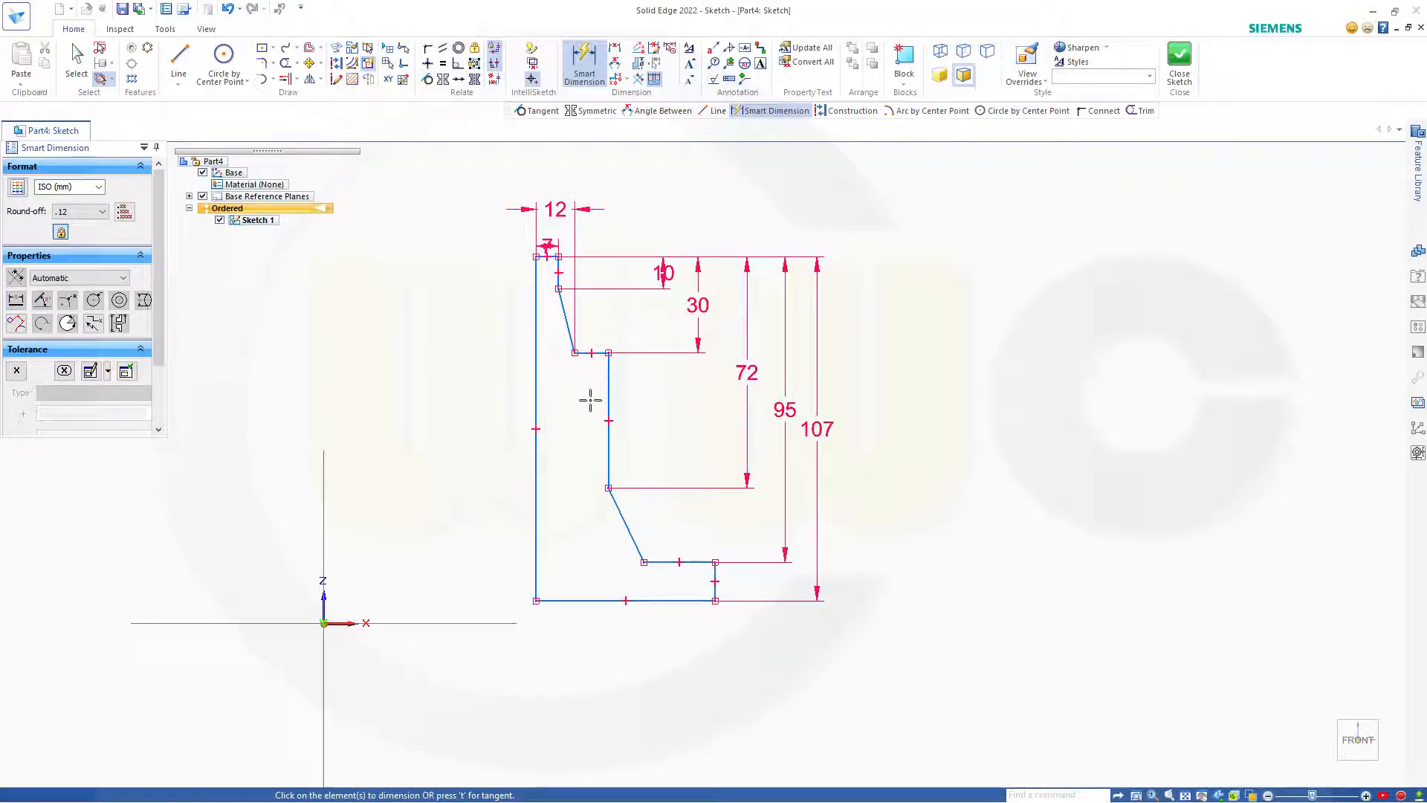
# Dimension the horizontal distance between the long vertical edge and the middle section's vertical edge as 14 mm.
pyautogui.click(536, 404)
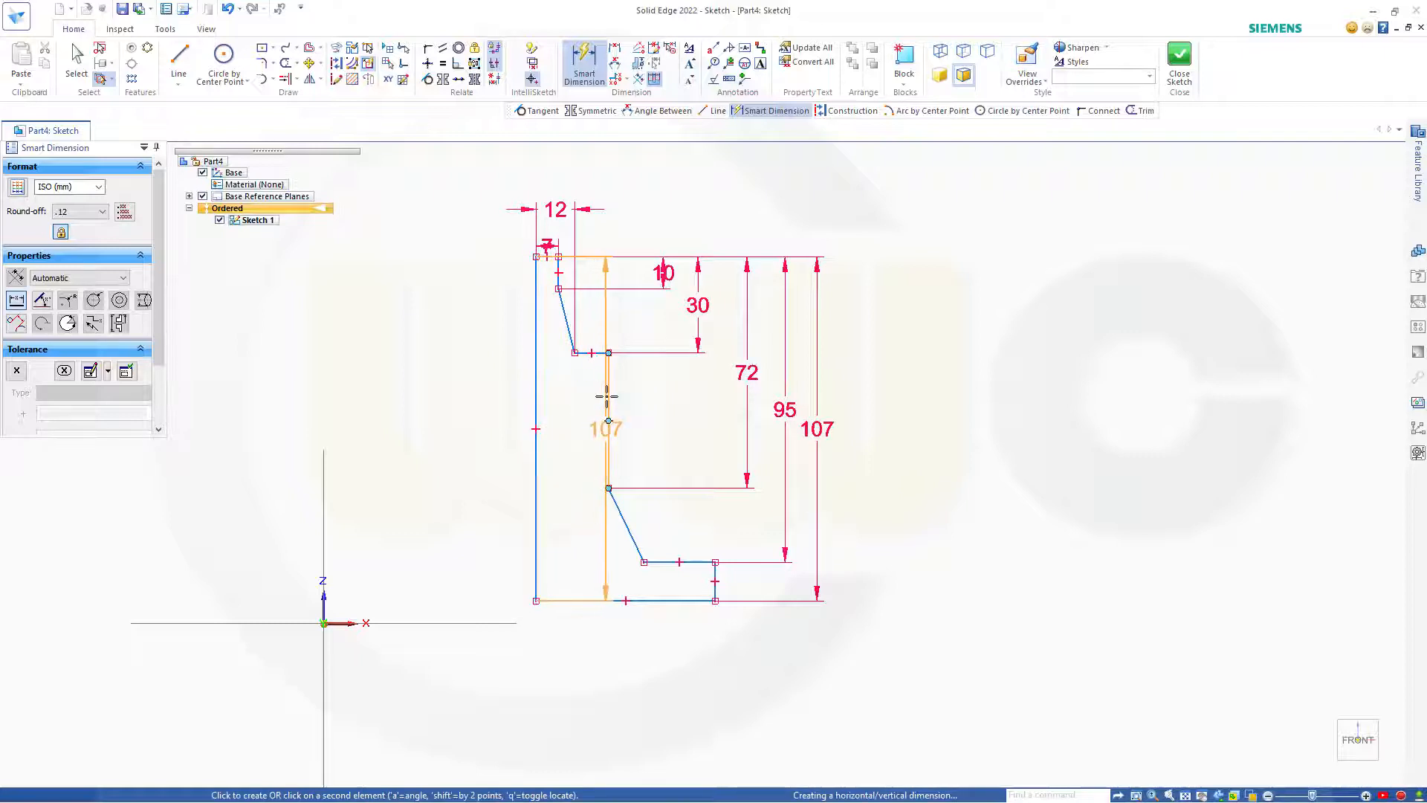
pyautogui.click(587, 174)
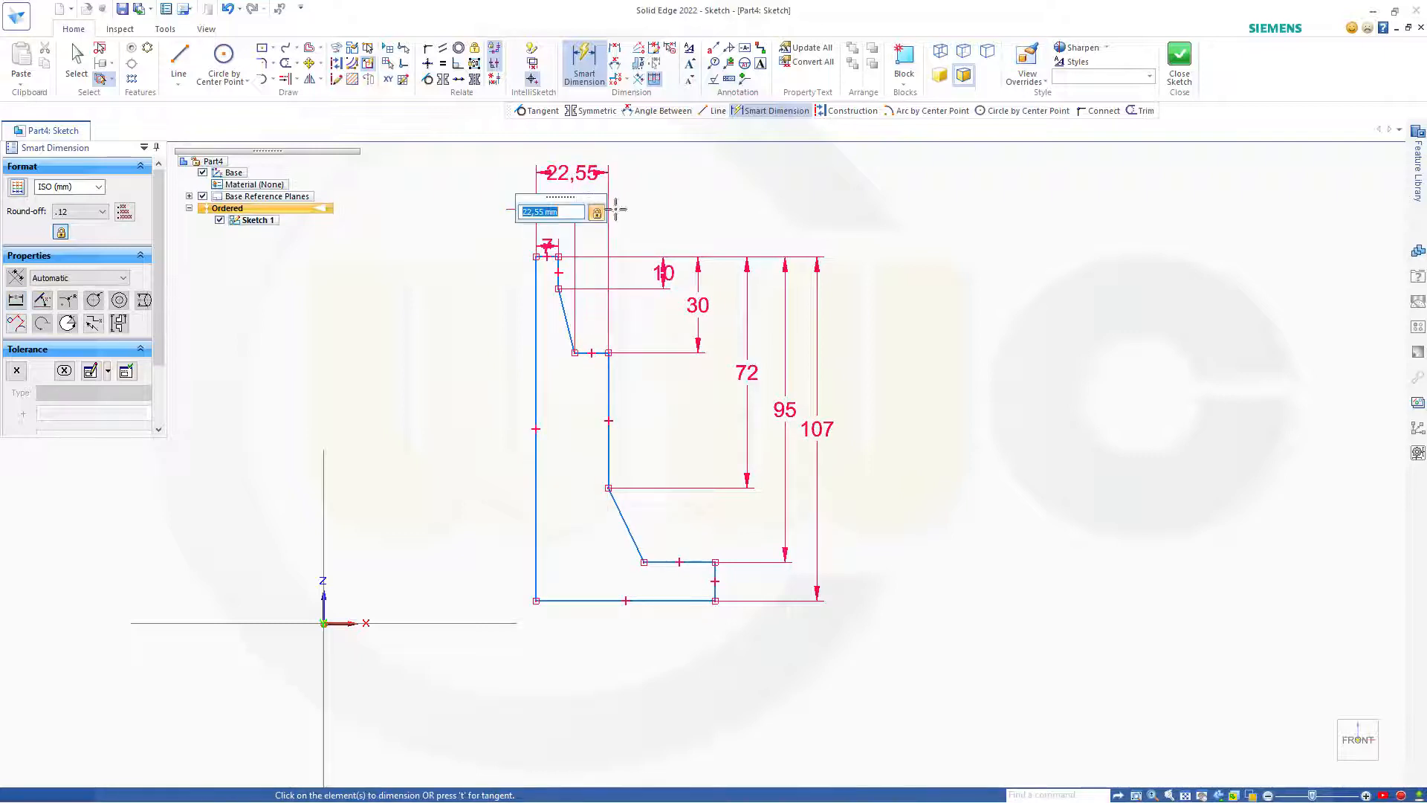
pyautogui.write('14')
pyautogui.press('Return')
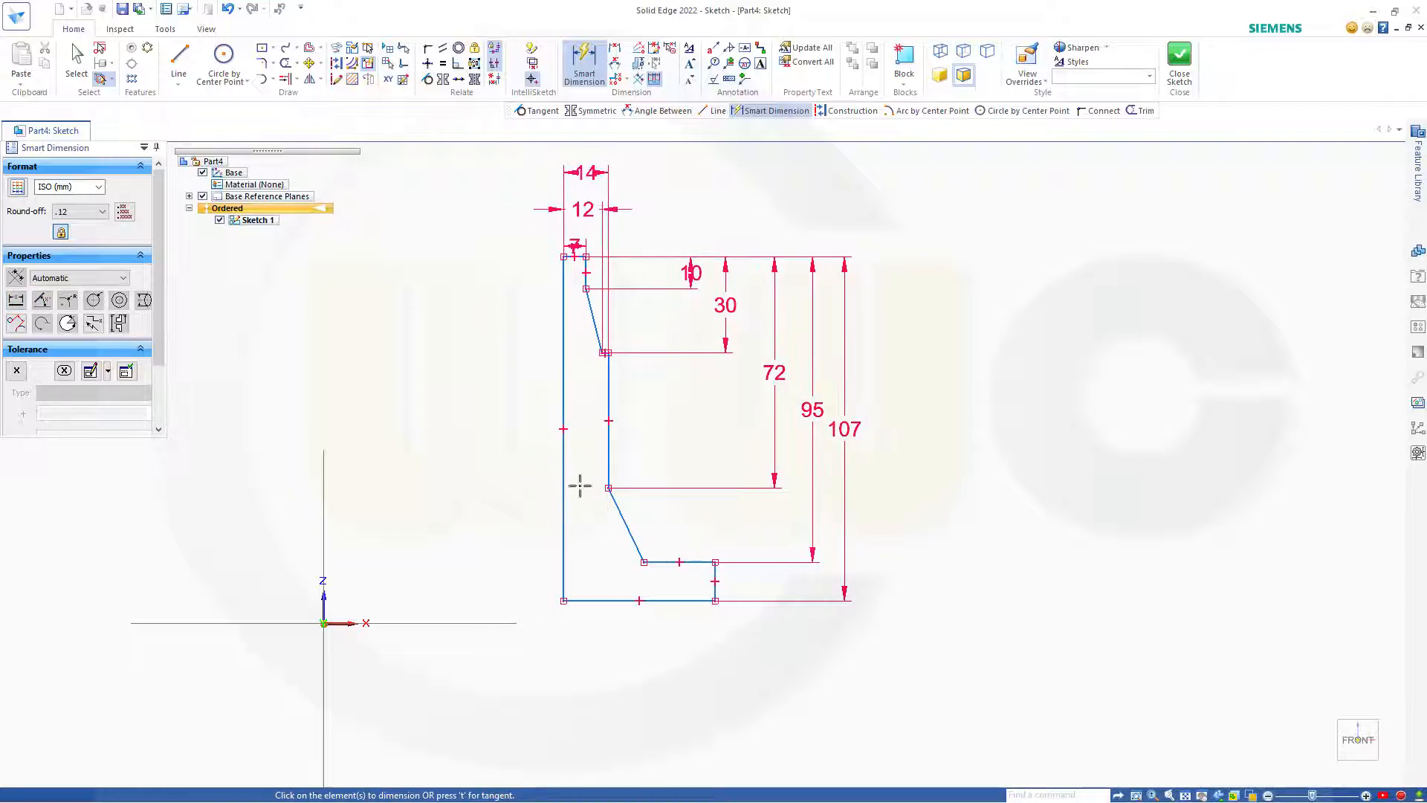
# Dimension the horizontal distance from the long vertical edge to the lower end of the lower slanted edge as 20 mm.
pyautogui.click(563, 514)
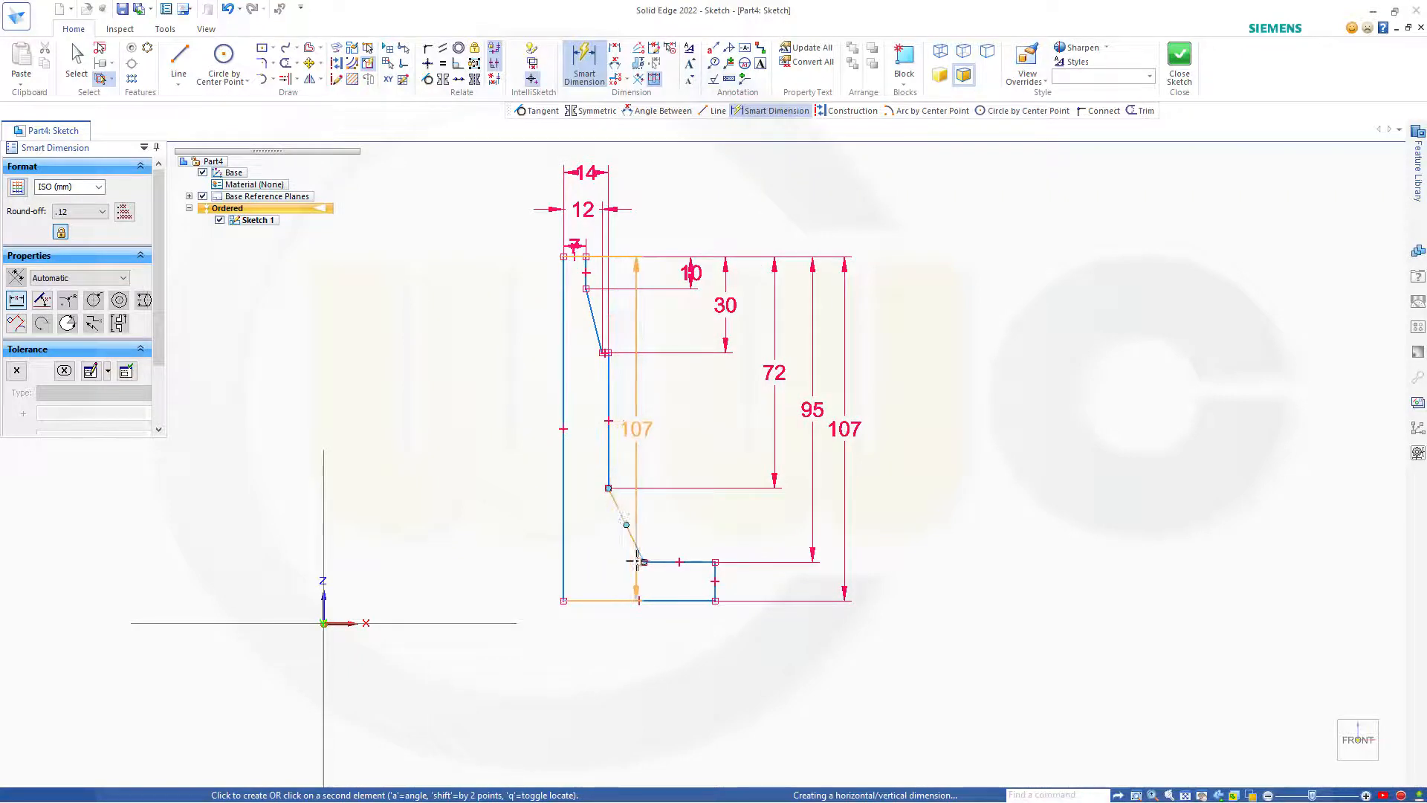
pyautogui.click(643, 561)
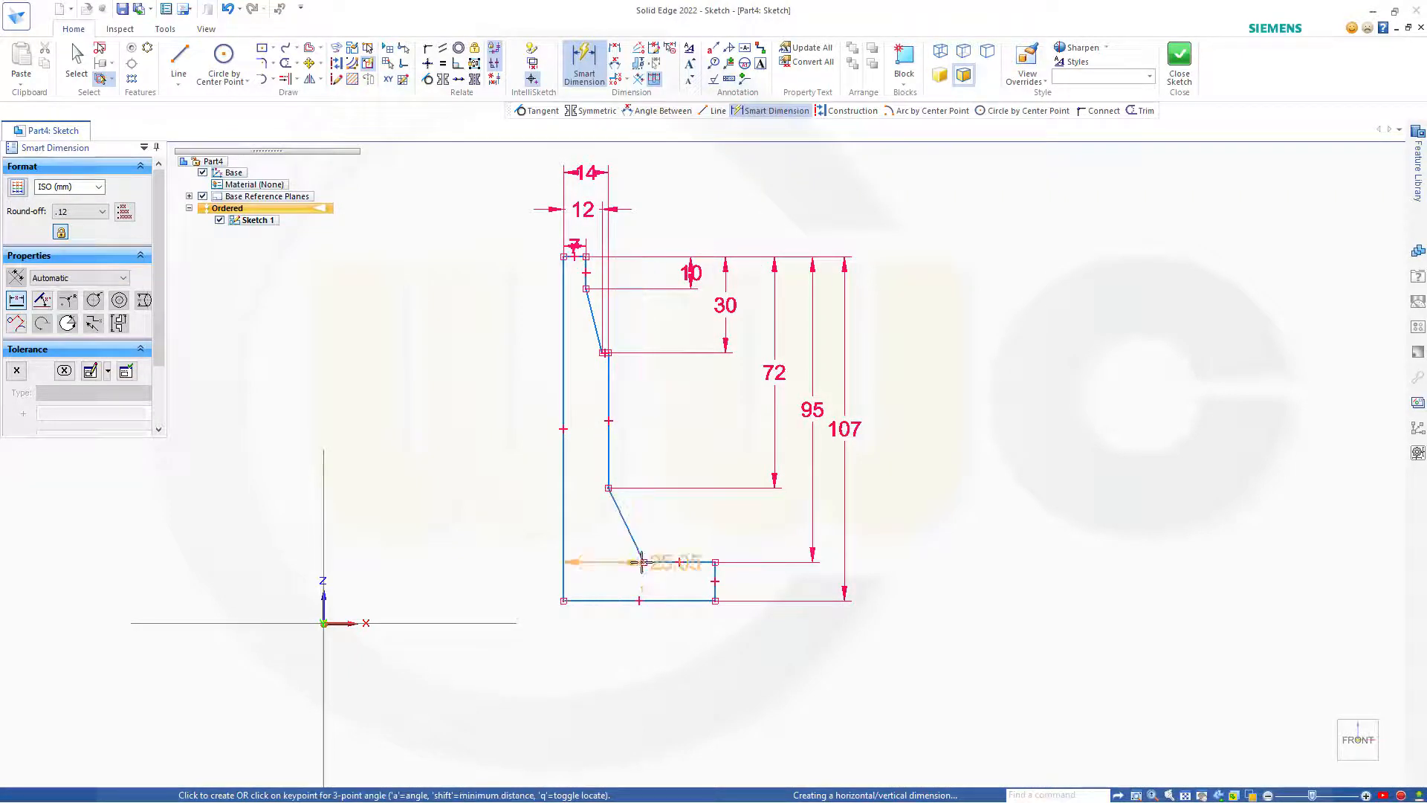
pyautogui.click(630, 640)
pyautogui.write('20')
pyautogui.press('Return')
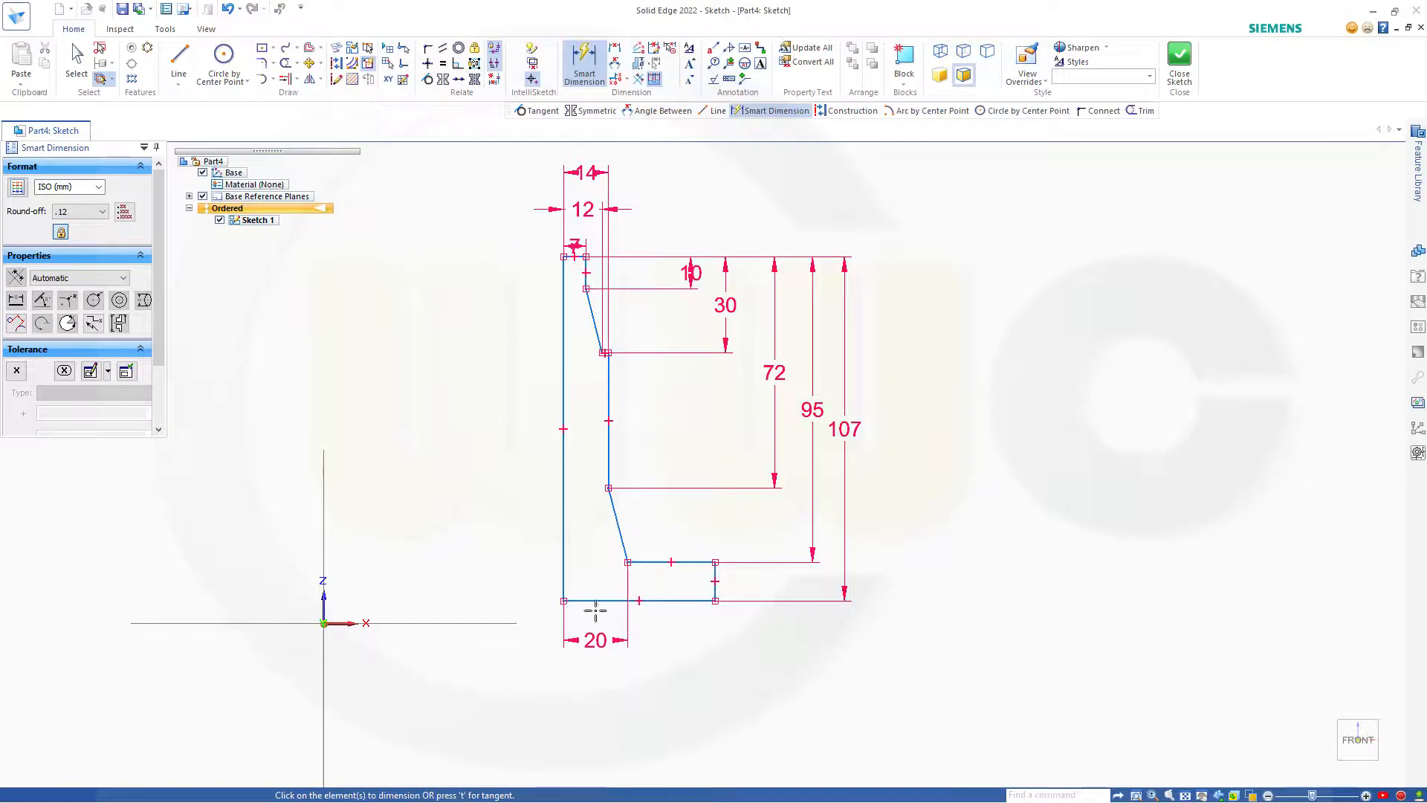
# Dimension the horizontal distance from the long vertical edge to the base flange's outer edge as 40 mm.
pyautogui.click(563, 570)
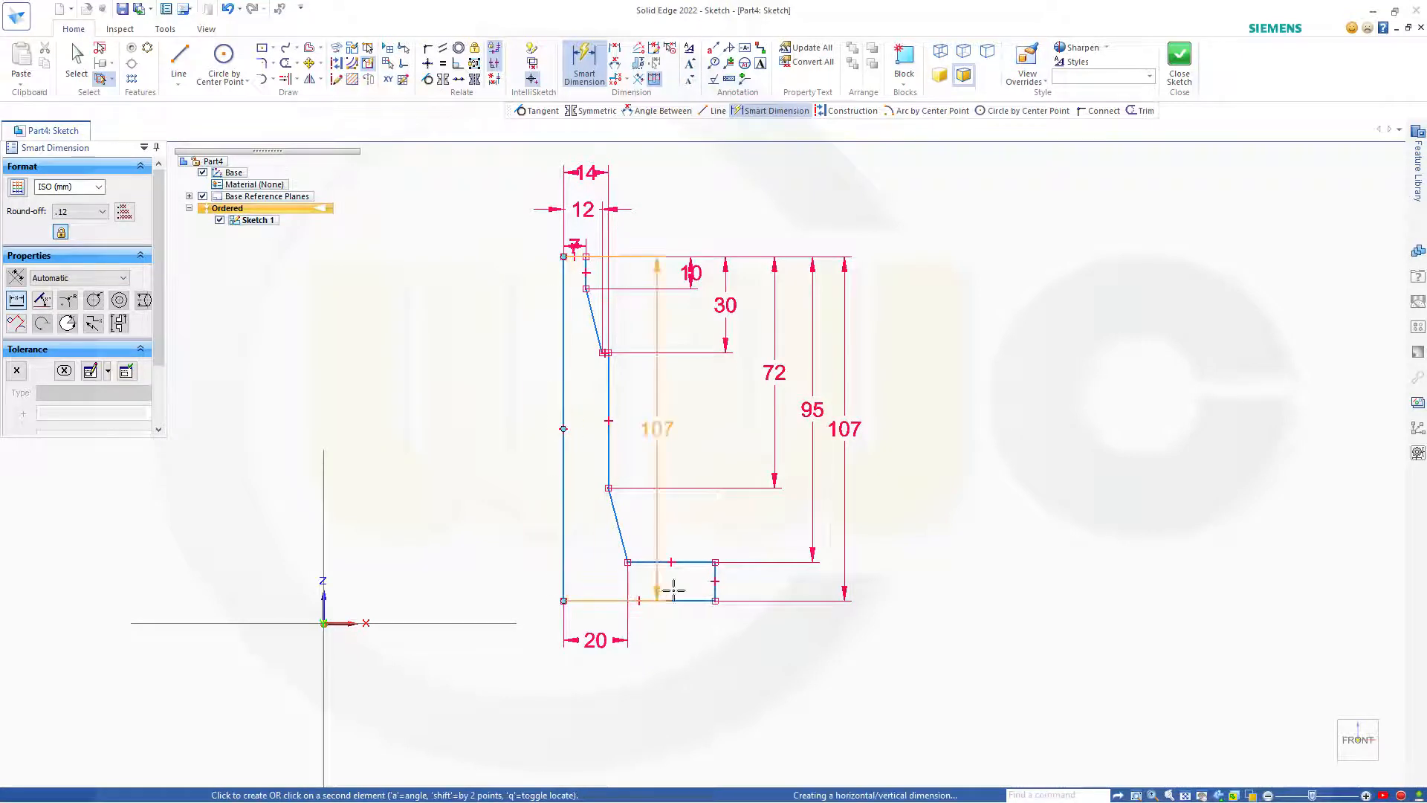
pyautogui.click(715, 587)
pyautogui.click(675, 682)
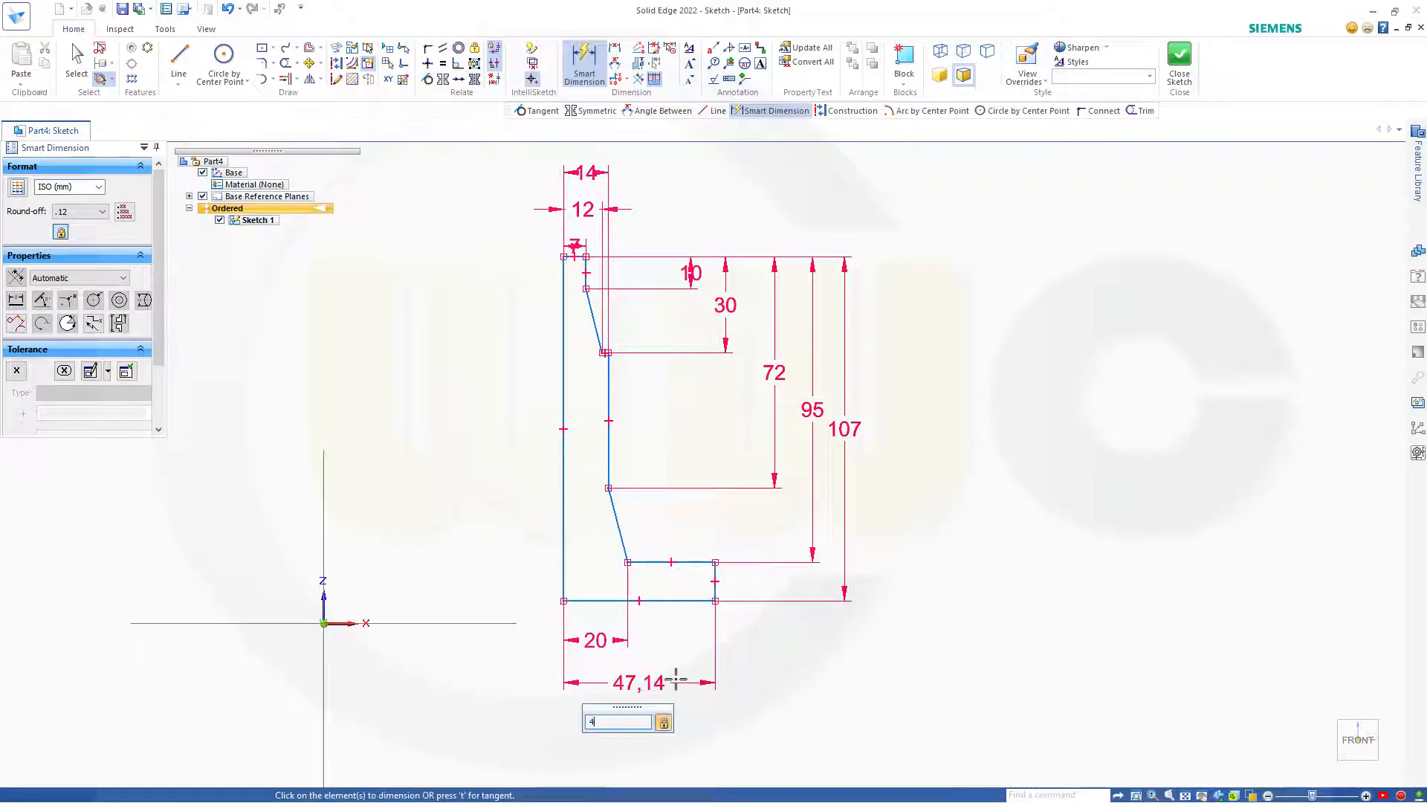
pyautogui.press('Return')
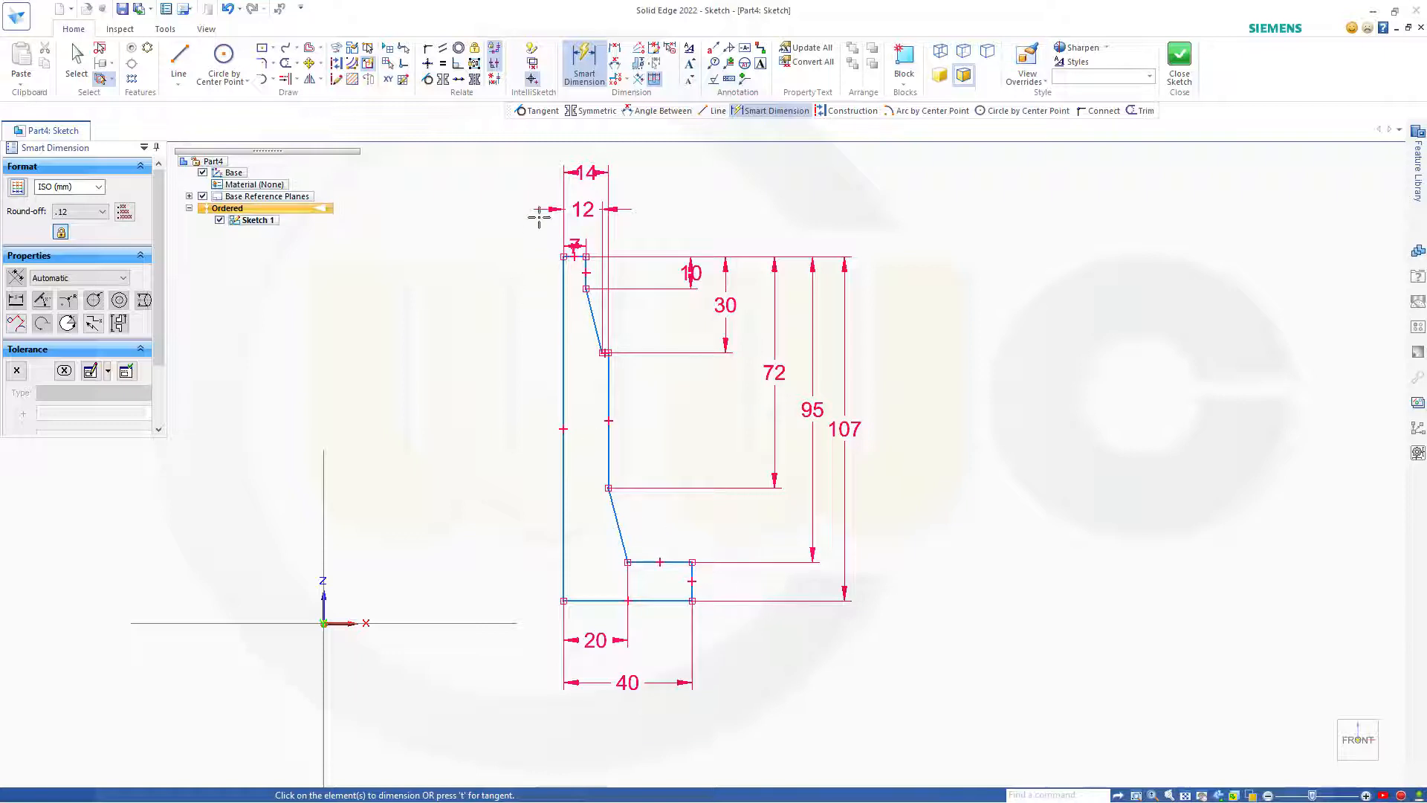
pyautogui.press('Escape')
# Connect the profile's lower corner on the long vertical edge to the sketch origin.
pyautogui.click(427, 48)
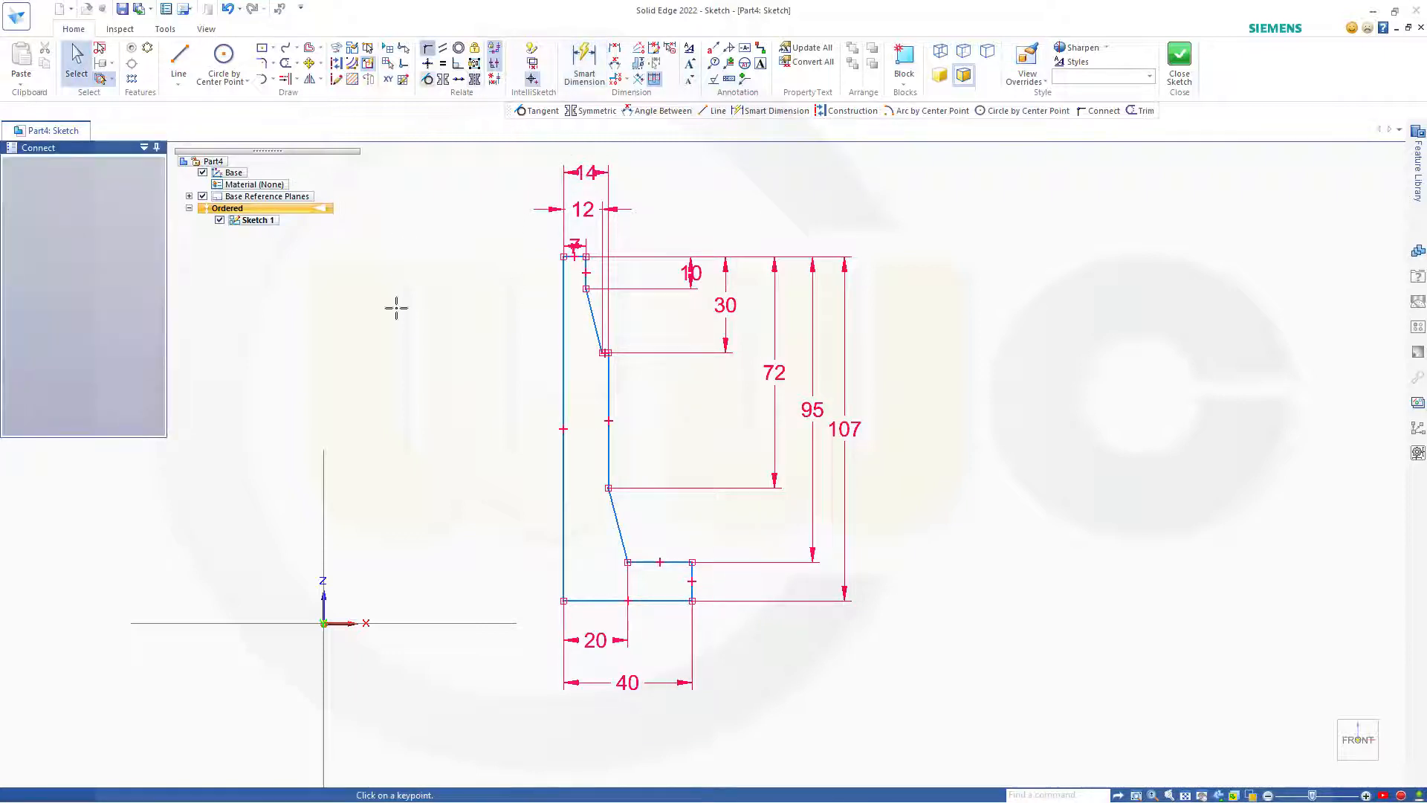
pyautogui.click(323, 623)
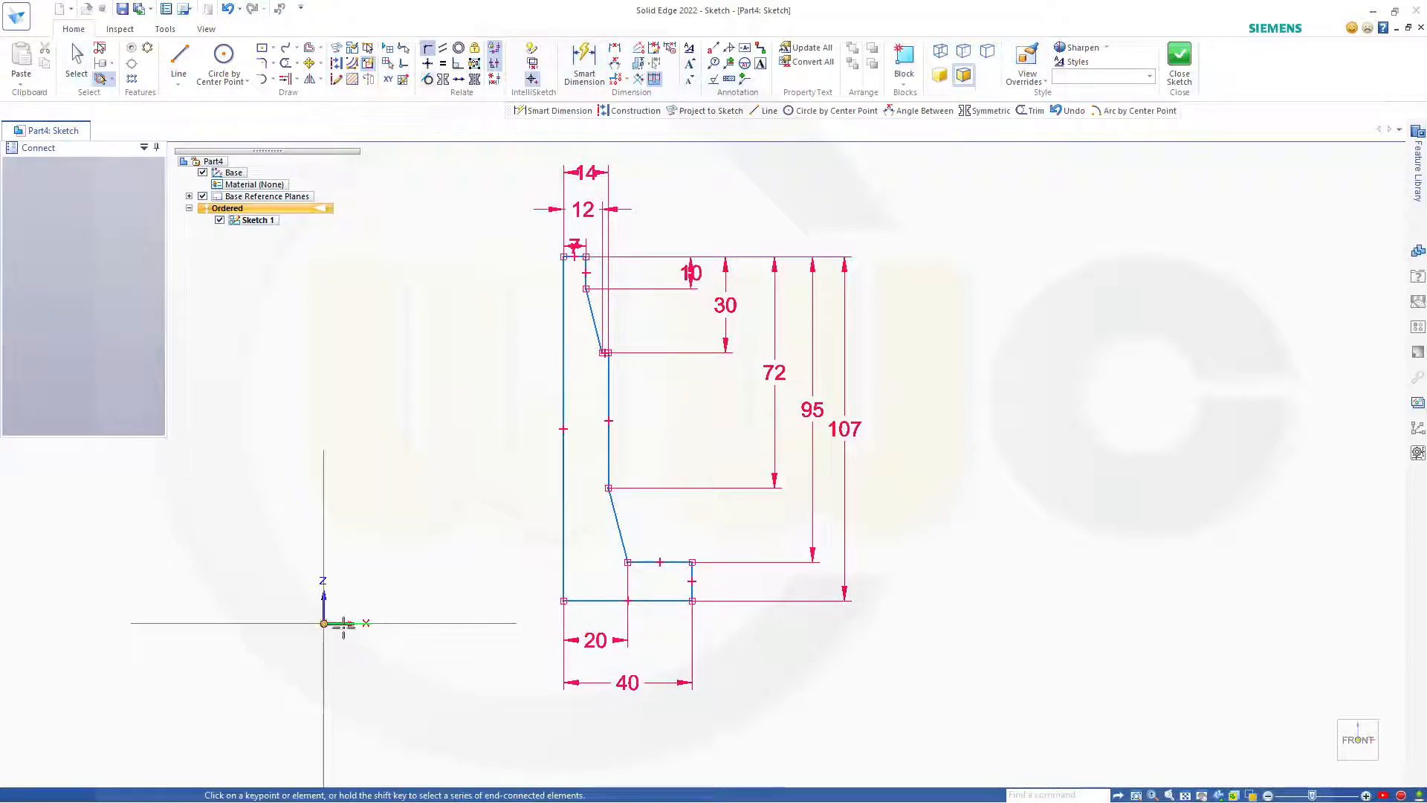
pyautogui.click(564, 601)
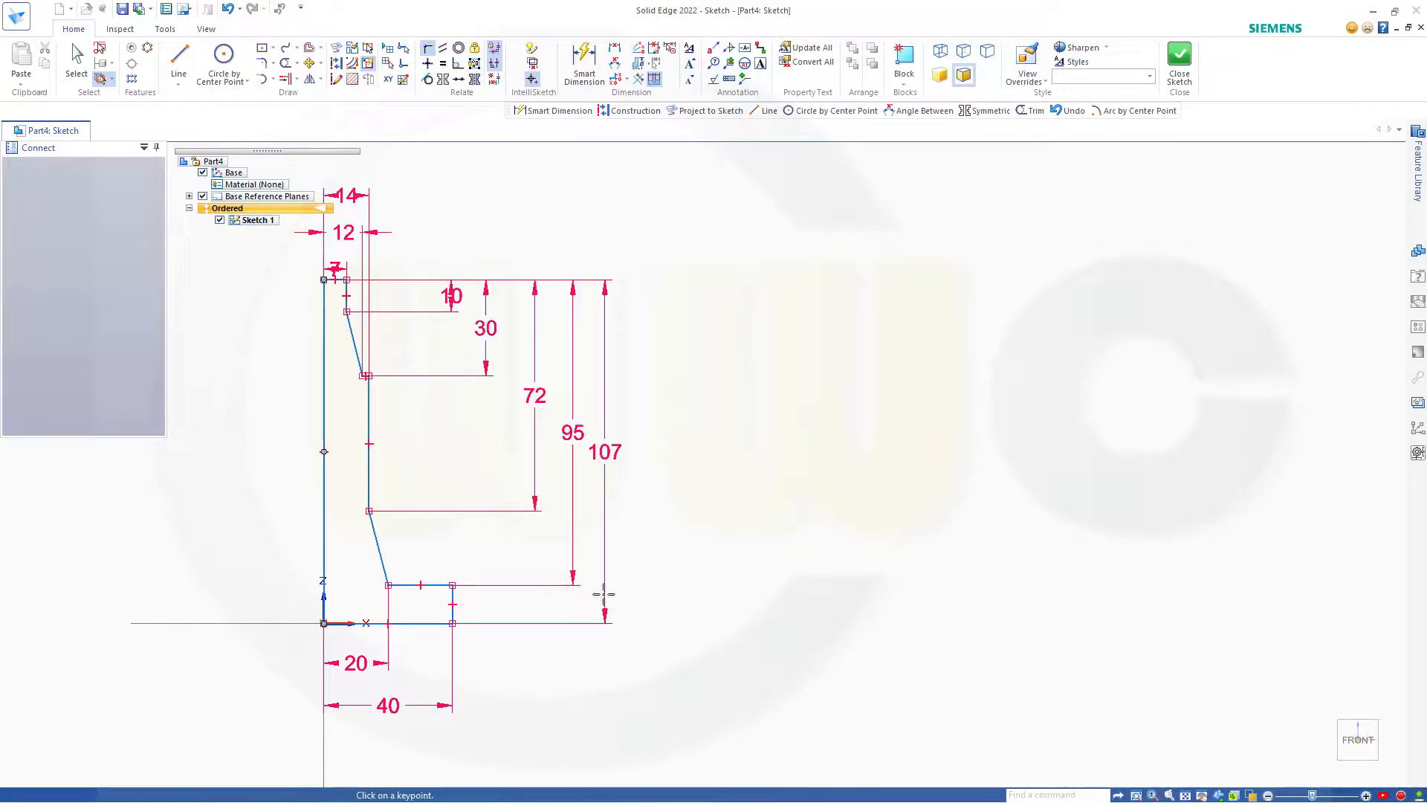
# Close and finish the profile sketch, and hide the base reference planes.
pyautogui.click(1179, 60)
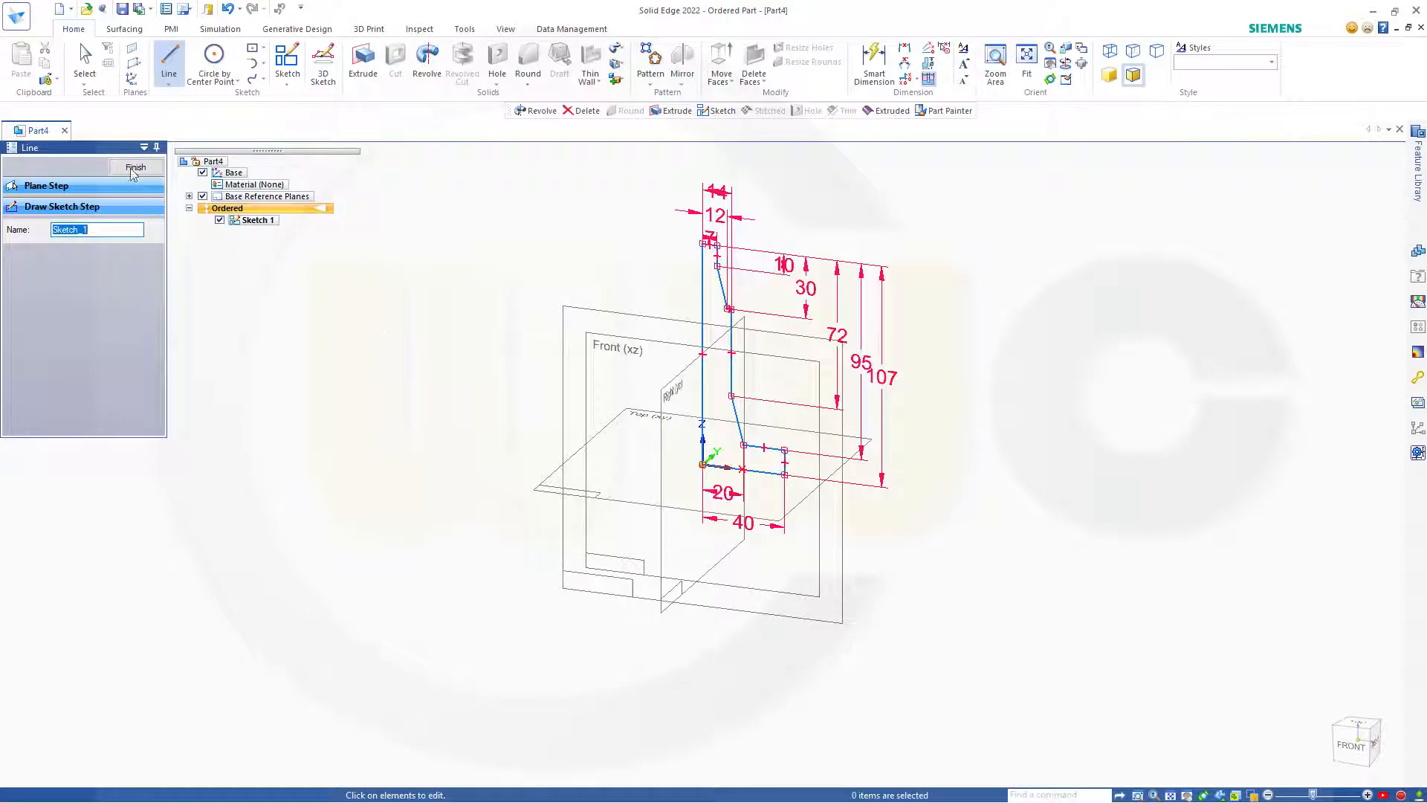
pyautogui.click(133, 168)
pyautogui.click(202, 196)
pyautogui.press('Escape')
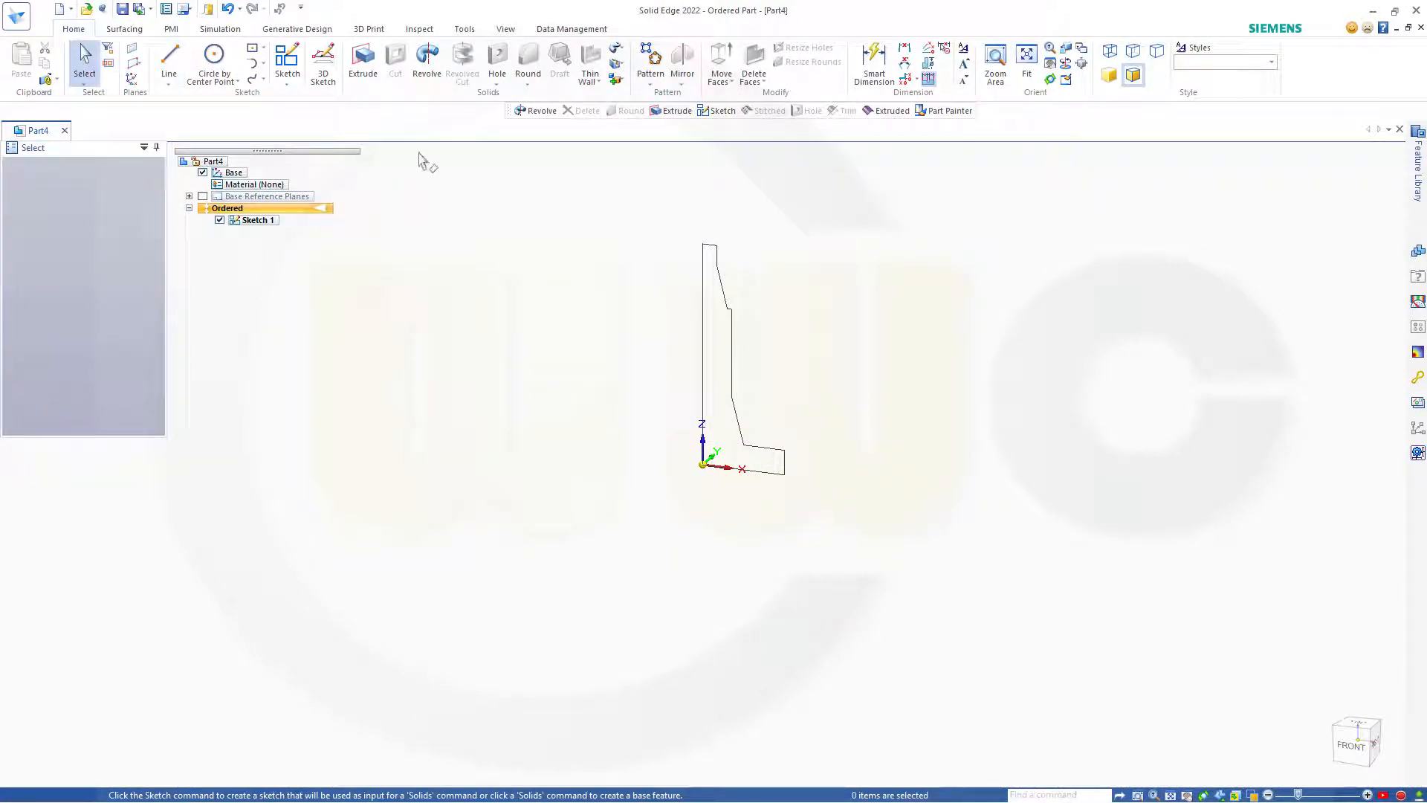
# Revolve the closed profile chain 360° about its long vertical edge into a solid.
pyautogui.click(426, 61)
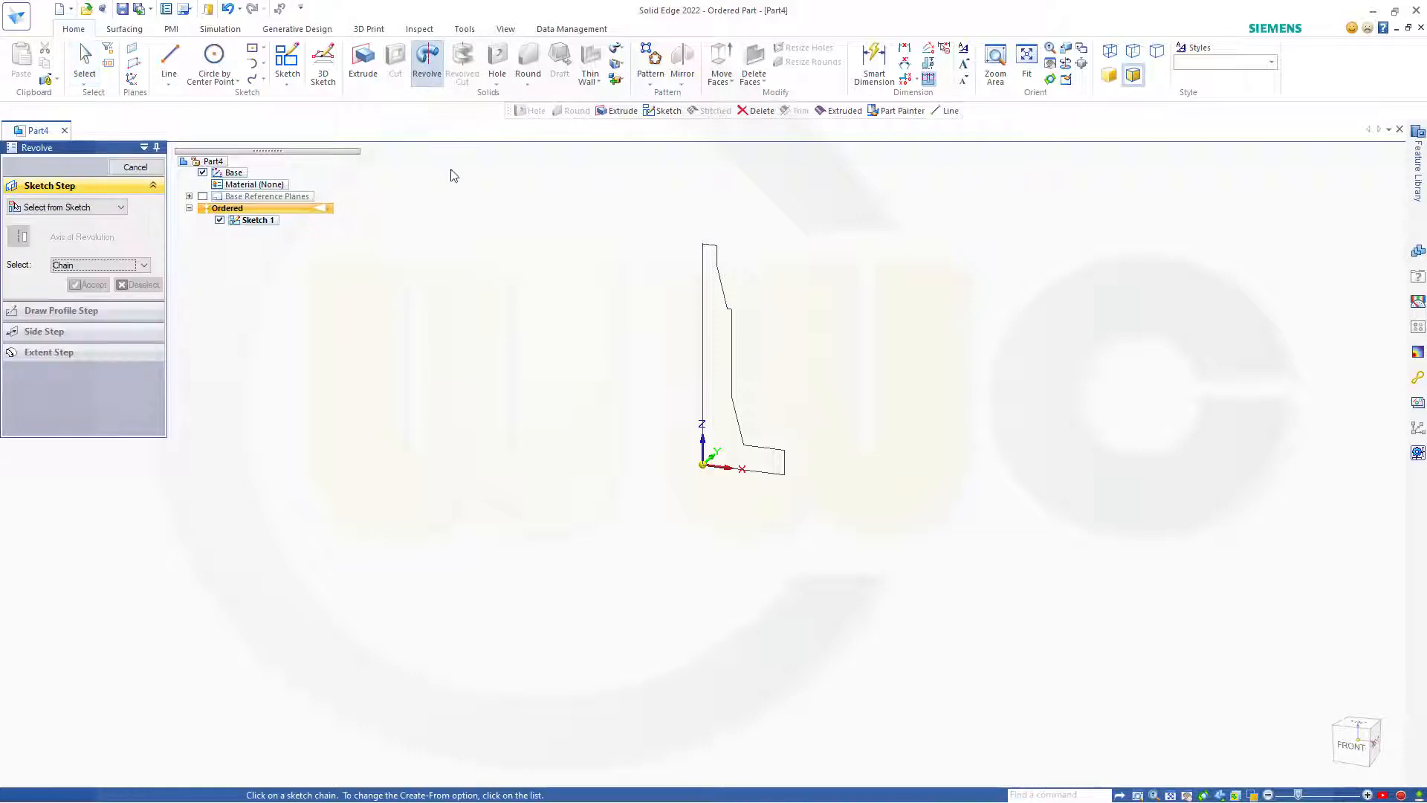
pyautogui.click(717, 279)
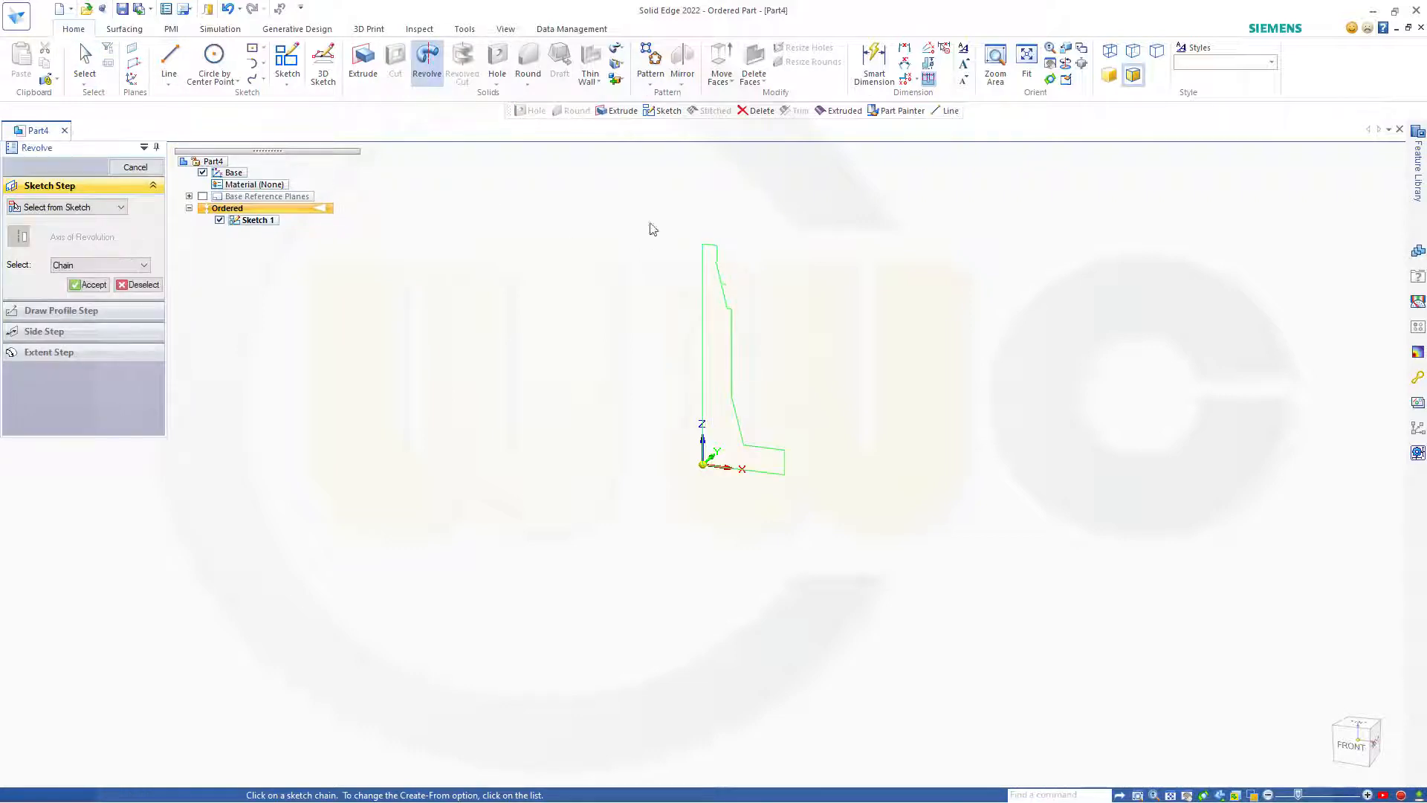
pyautogui.click(89, 285)
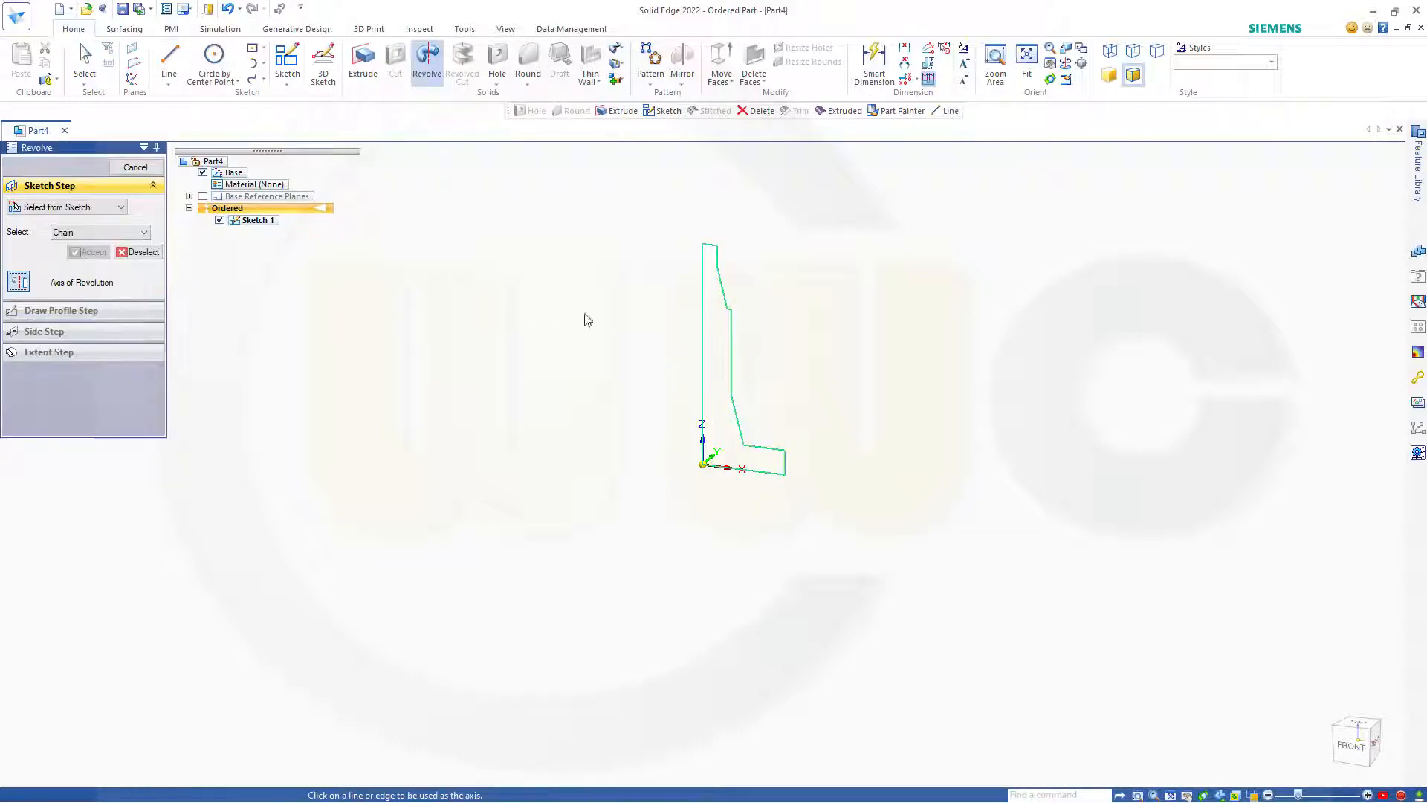
pyautogui.click(703, 301)
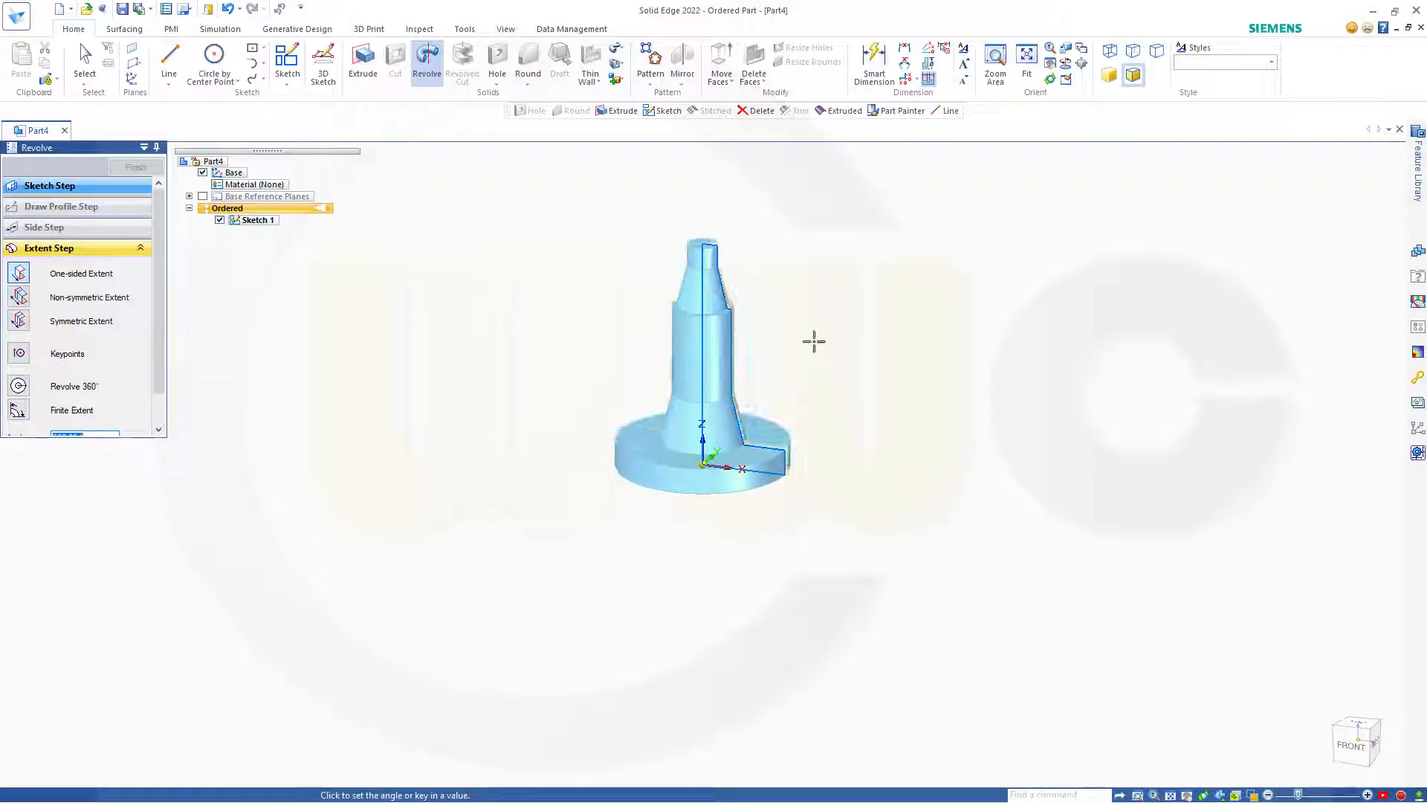
pyautogui.click(866, 353)
pyautogui.press('Return')
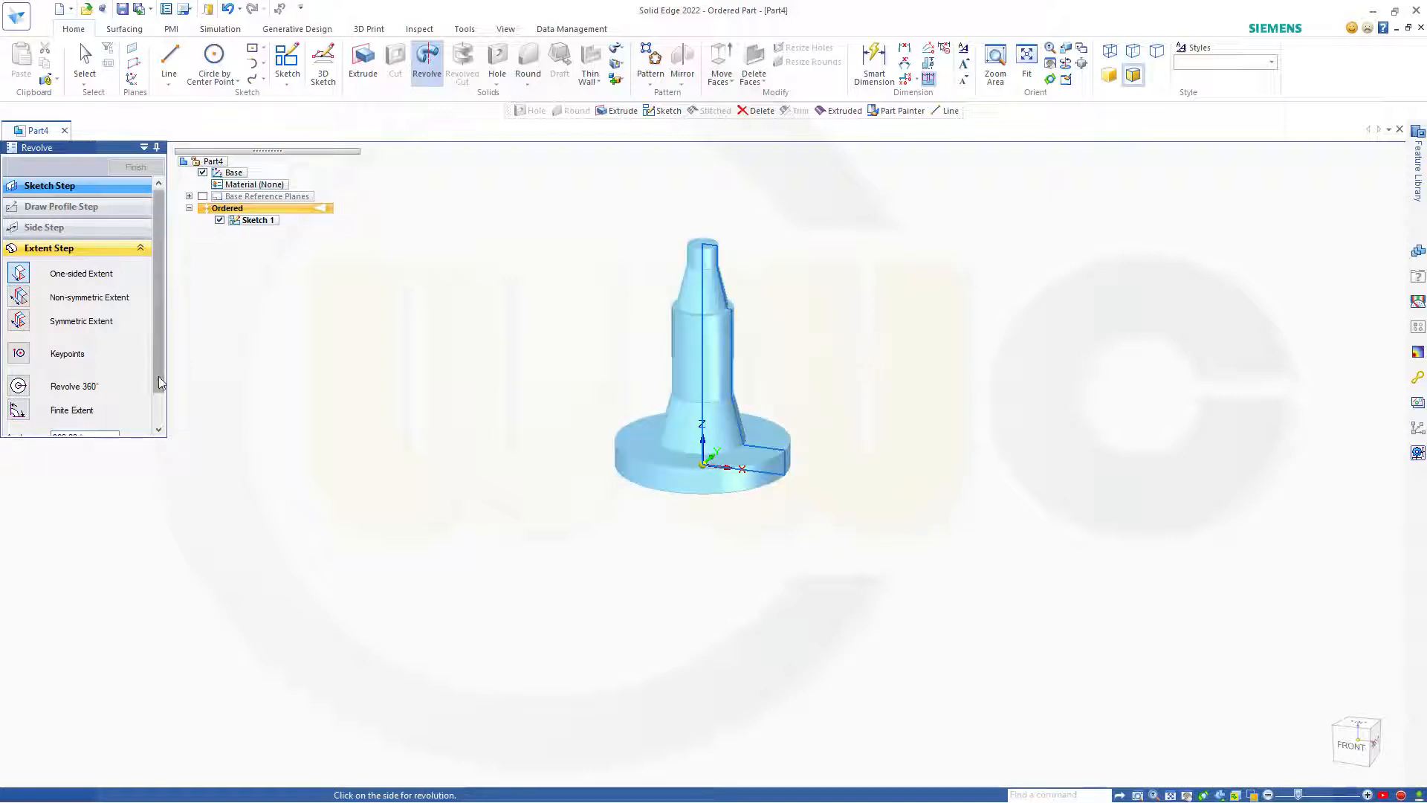
pyautogui.scroll(-1, 160, 401)
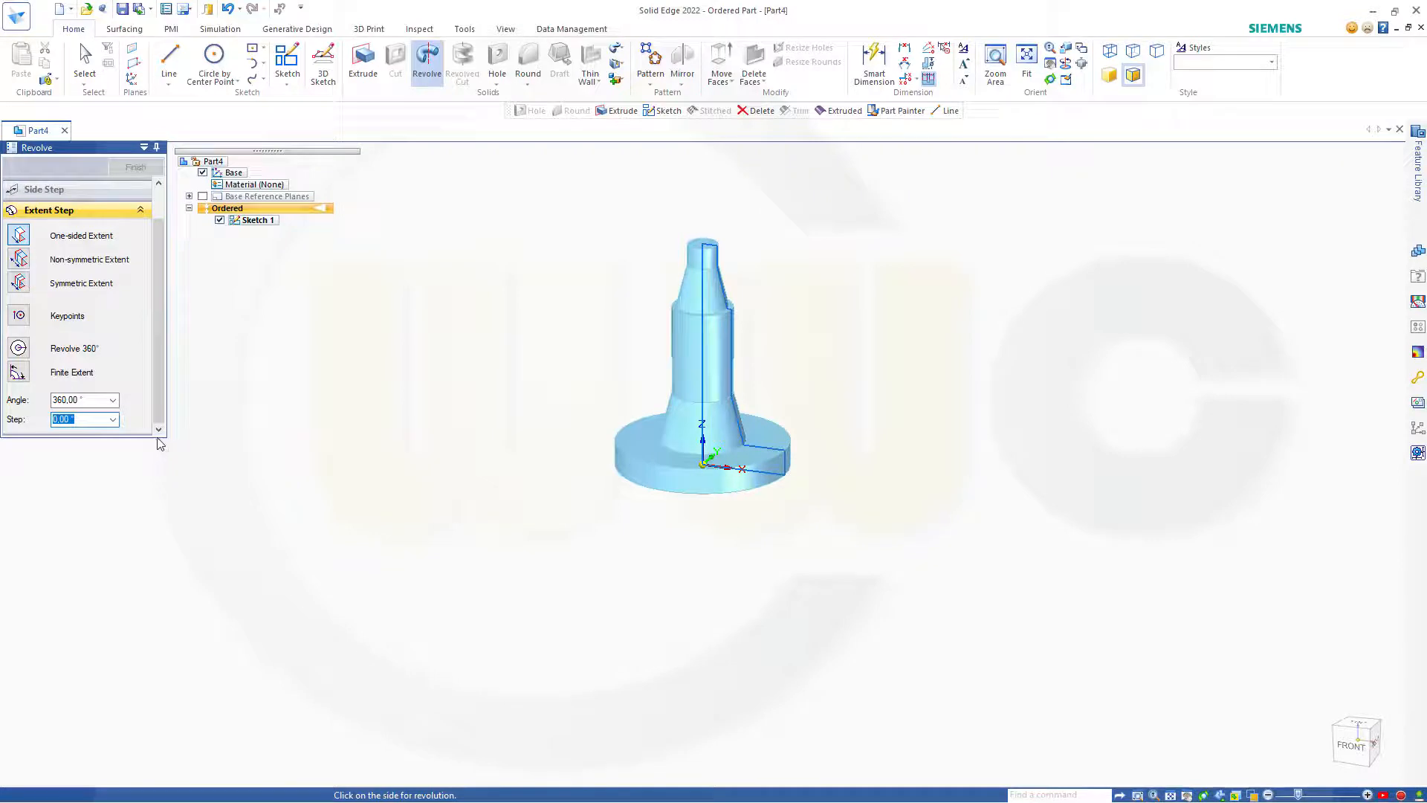
pyautogui.moveTo(152, 437); pyautogui.dragTo(152, 603)
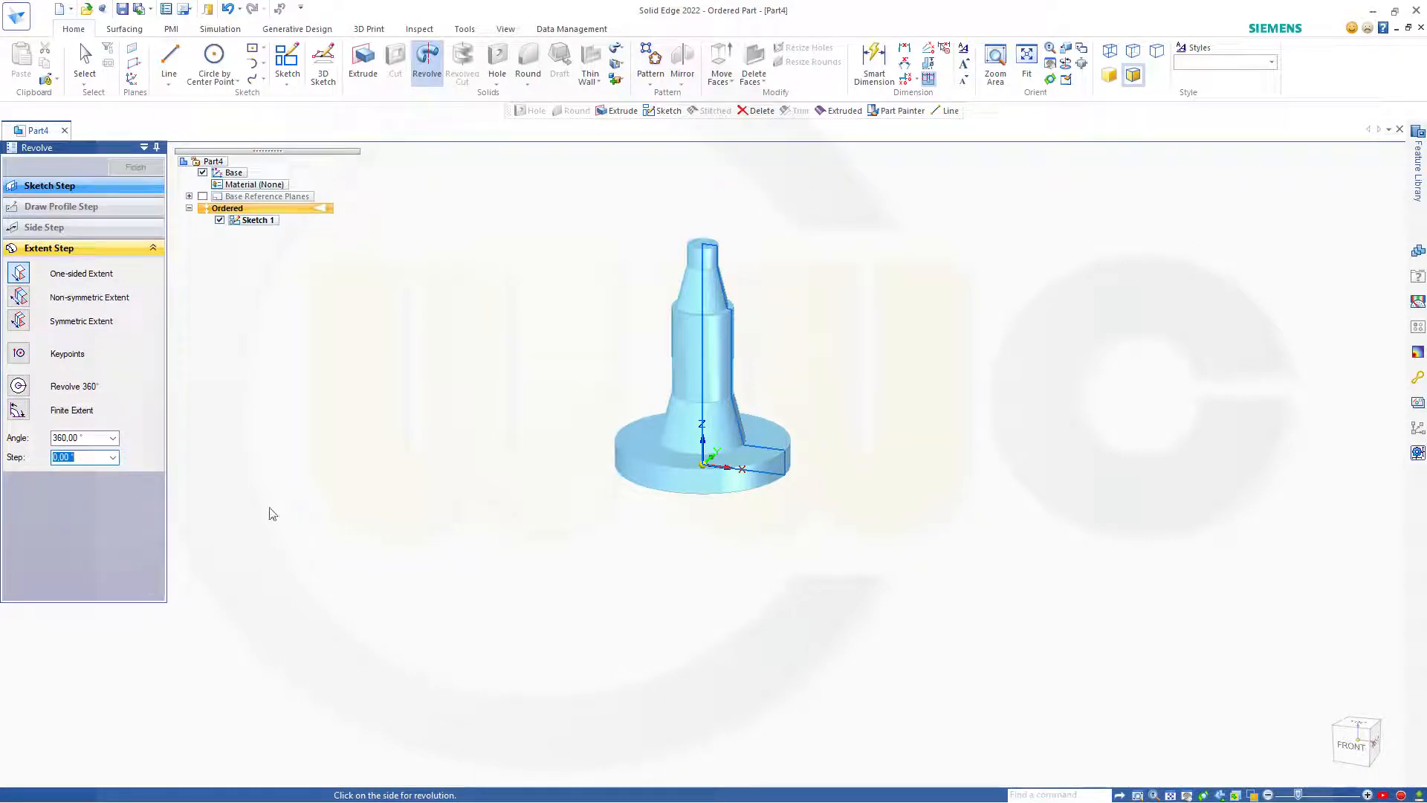
pyautogui.click(873, 295)
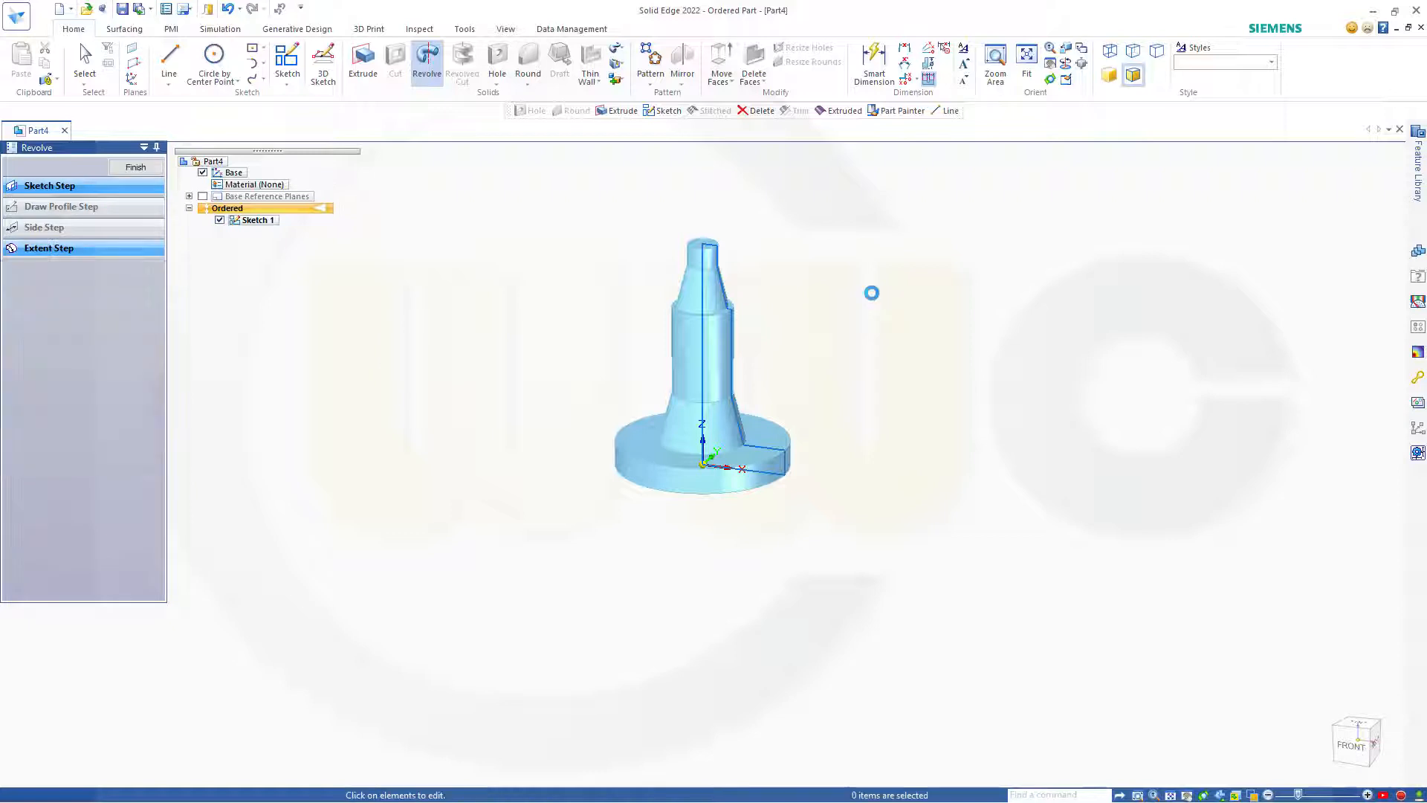
pyautogui.click(136, 166)
pyautogui.press('Escape')
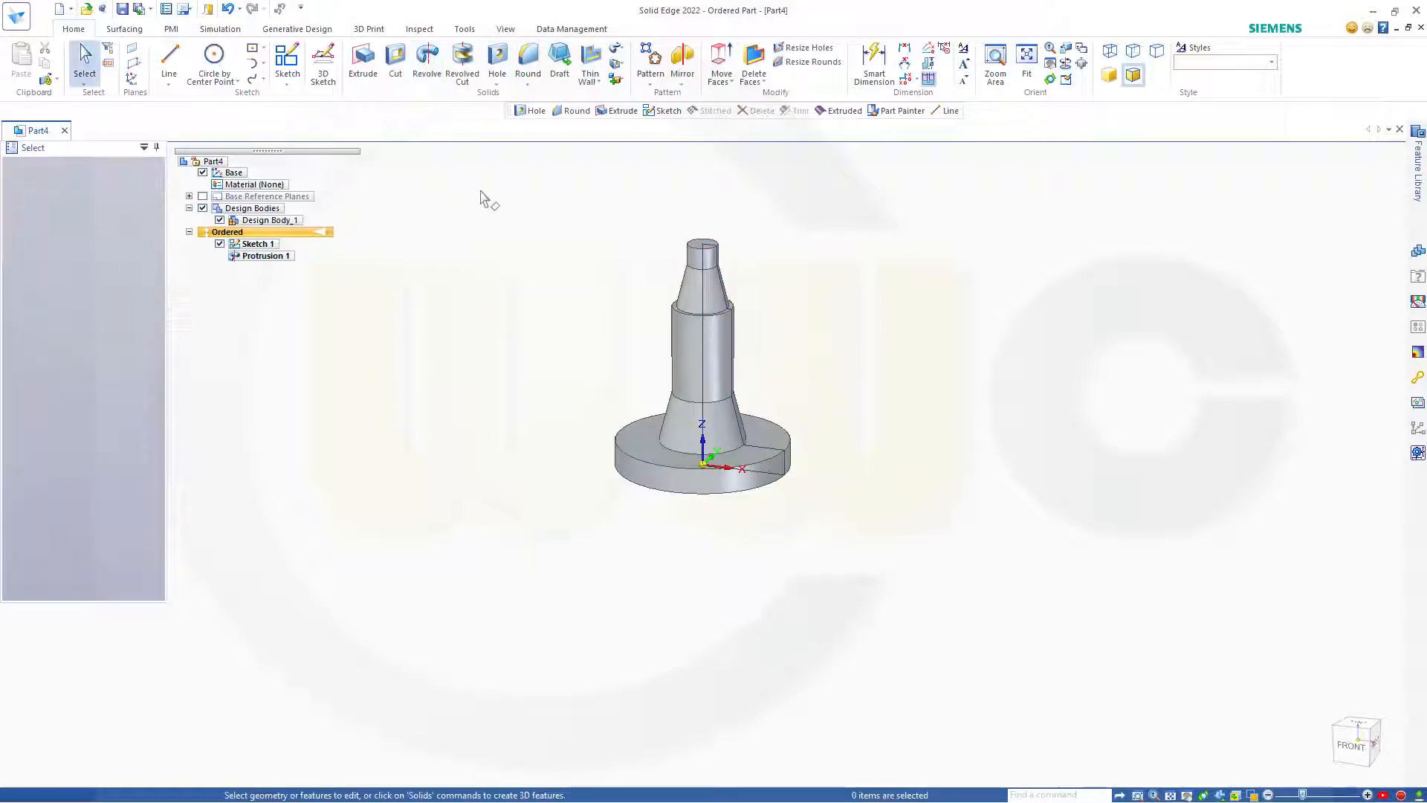
# Start a Hole feature on the Top (xy) plane, with the base reference planes shown for picking.
pyautogui.scroll(3, 546, 205)
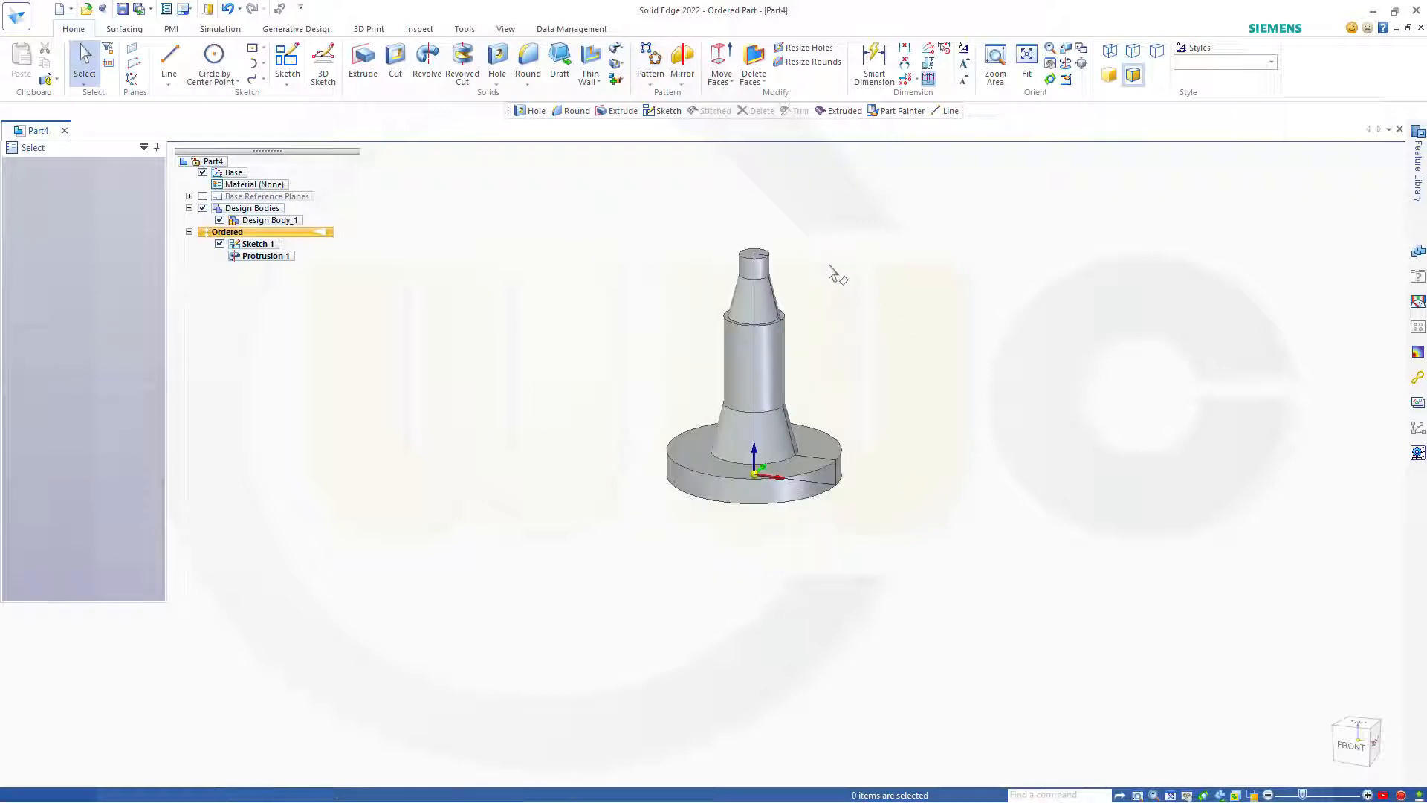
pyautogui.scroll(2, 838, 280)
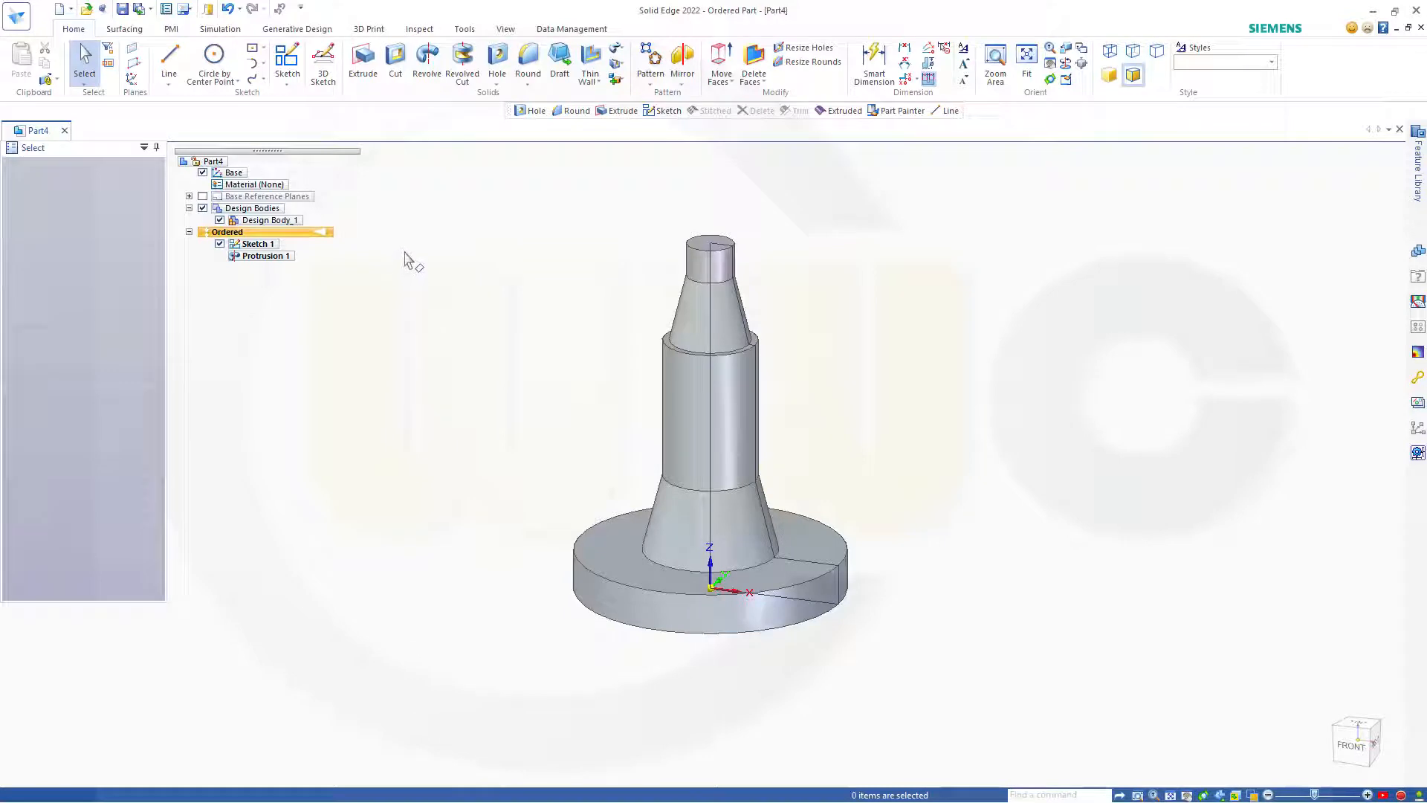
pyautogui.click(497, 60)
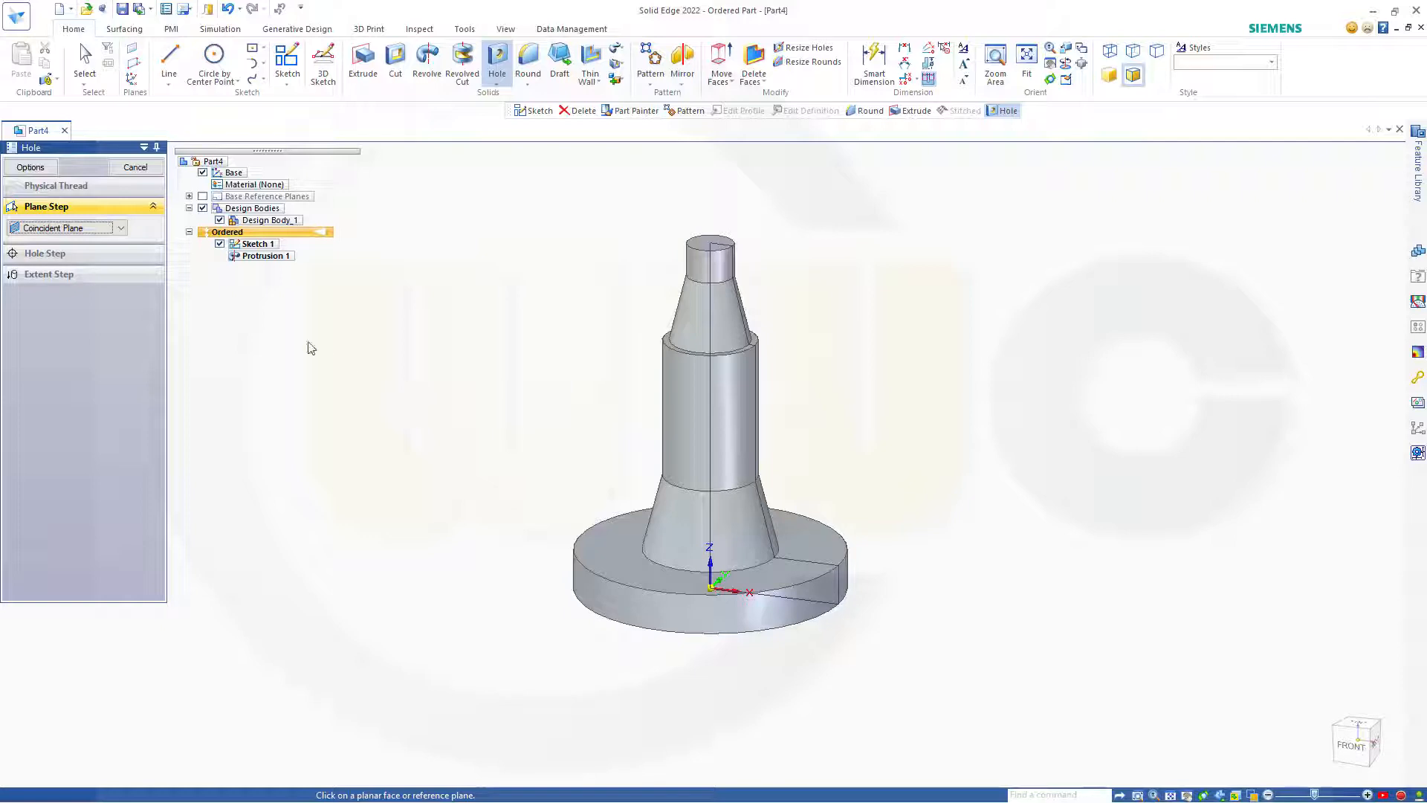
pyautogui.click(203, 196)
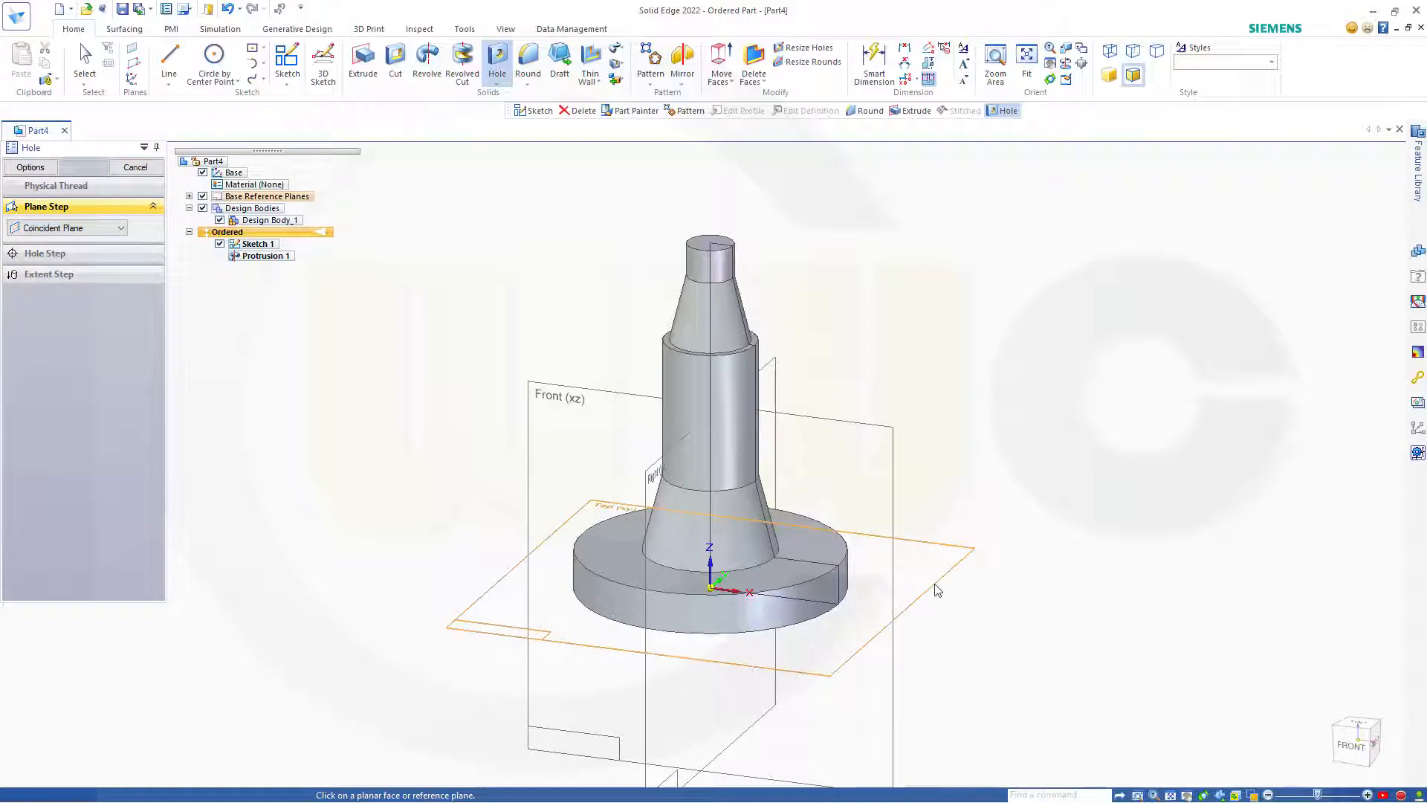
pyautogui.click(935, 584)
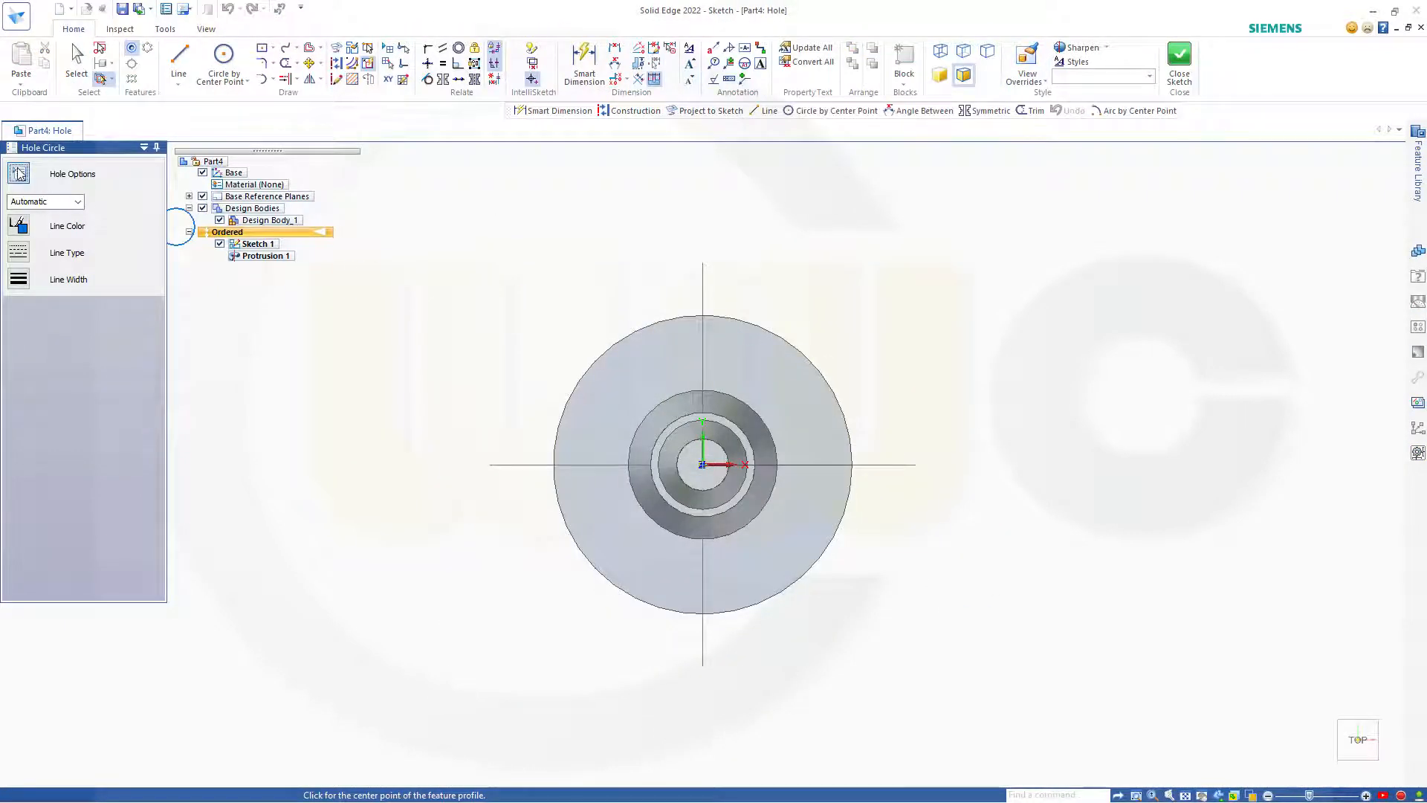
# Set the hole diameter to 11 mm in the hole options.
pyautogui.click(69, 185)
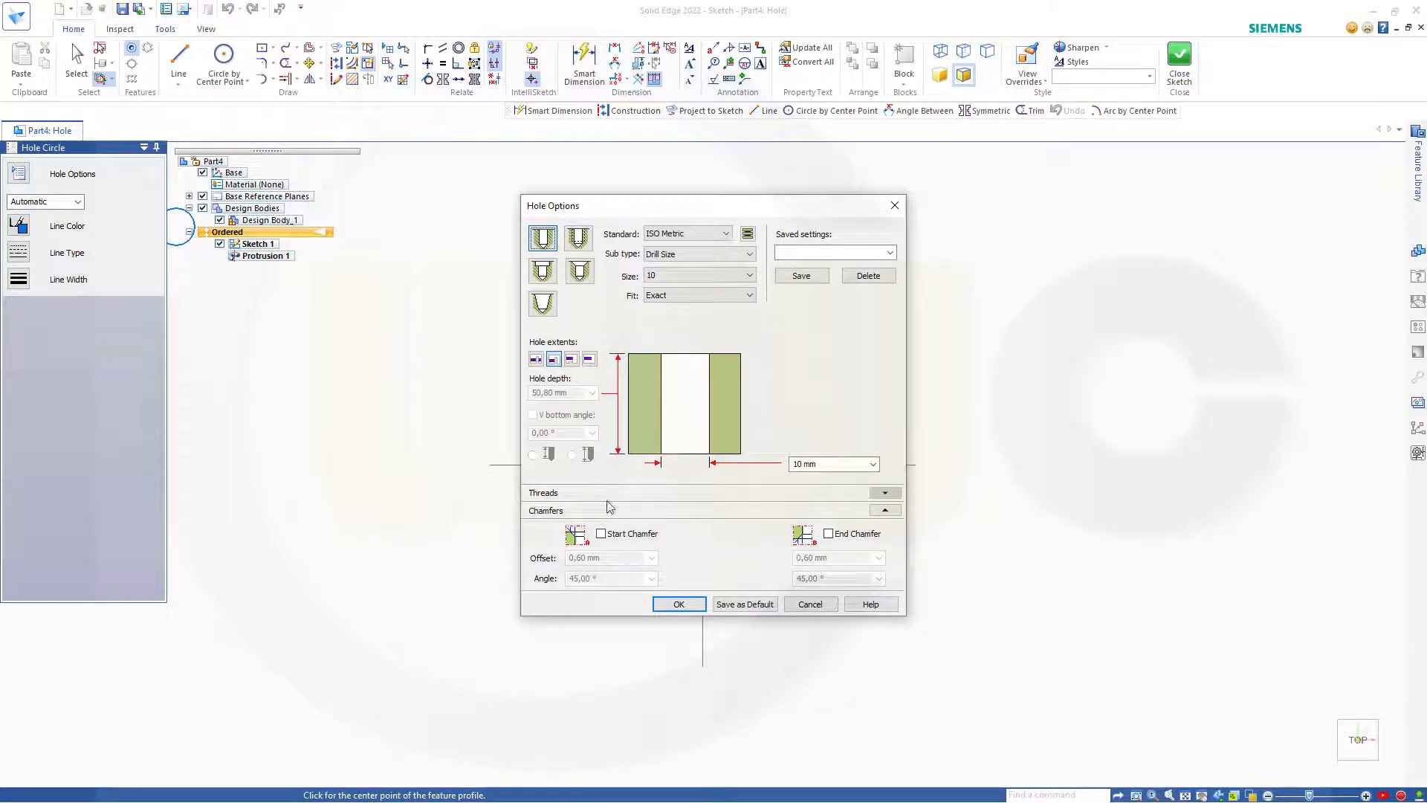
pyautogui.moveTo(850, 466); pyautogui.dragTo(744, 449)
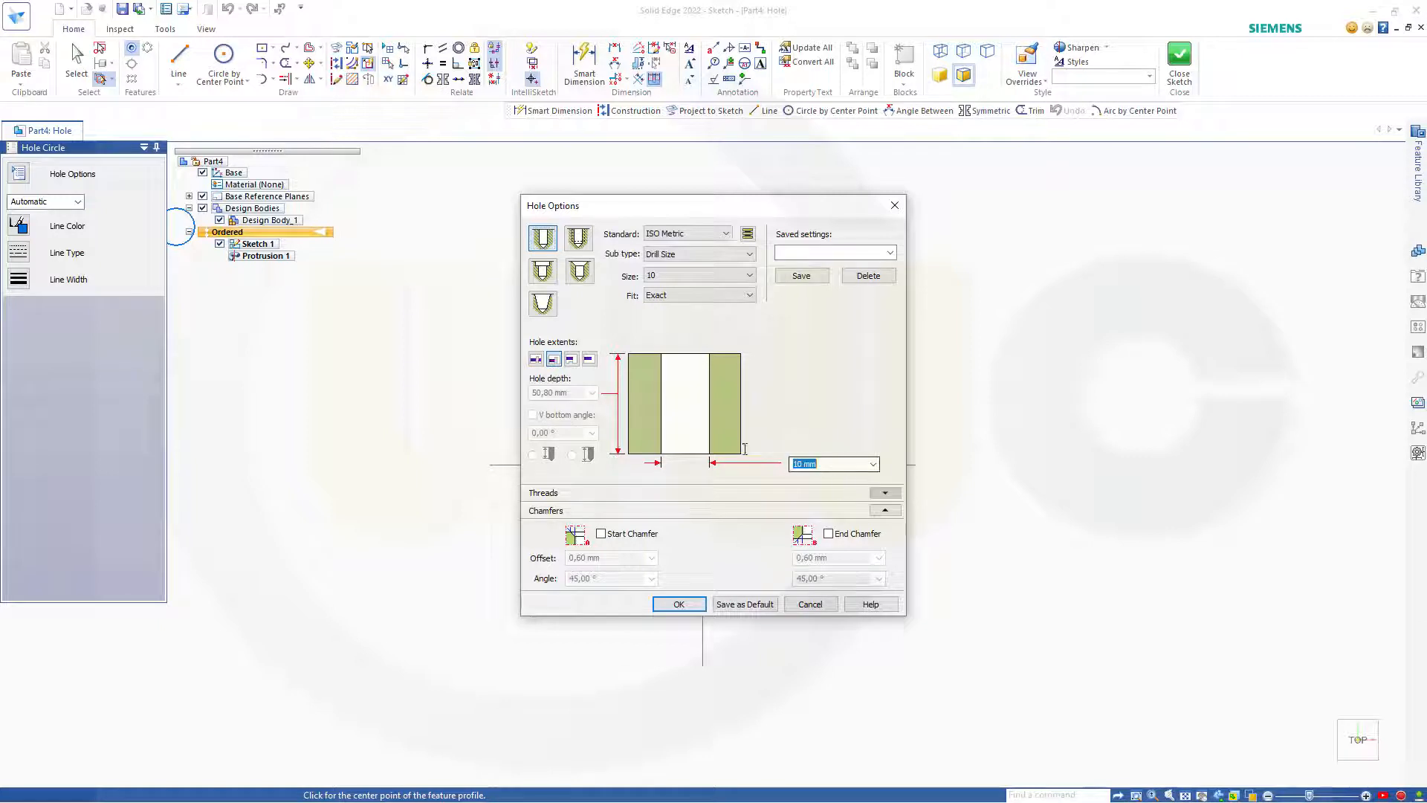
pyautogui.write('11')
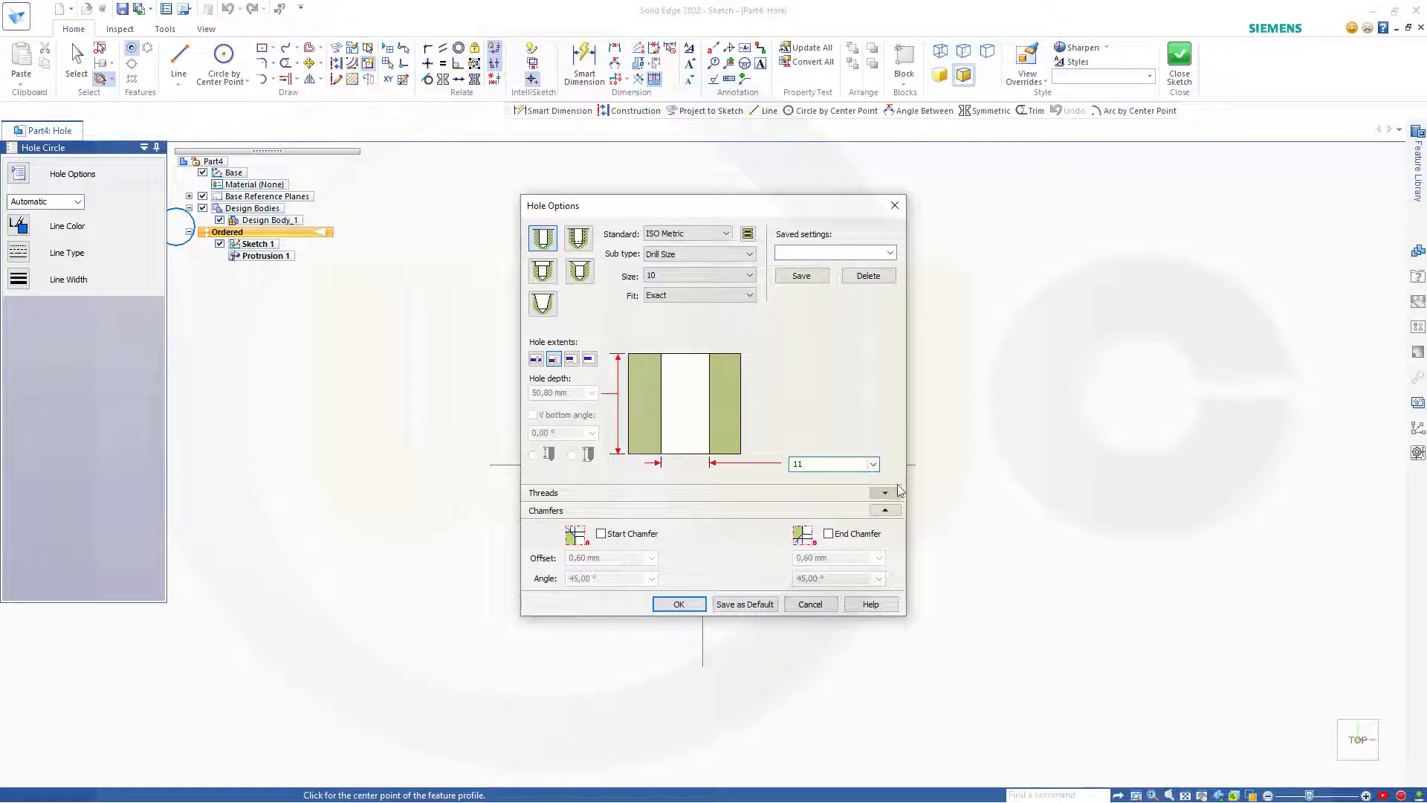
pyautogui.press('Tab')
pyautogui.click(686, 606)
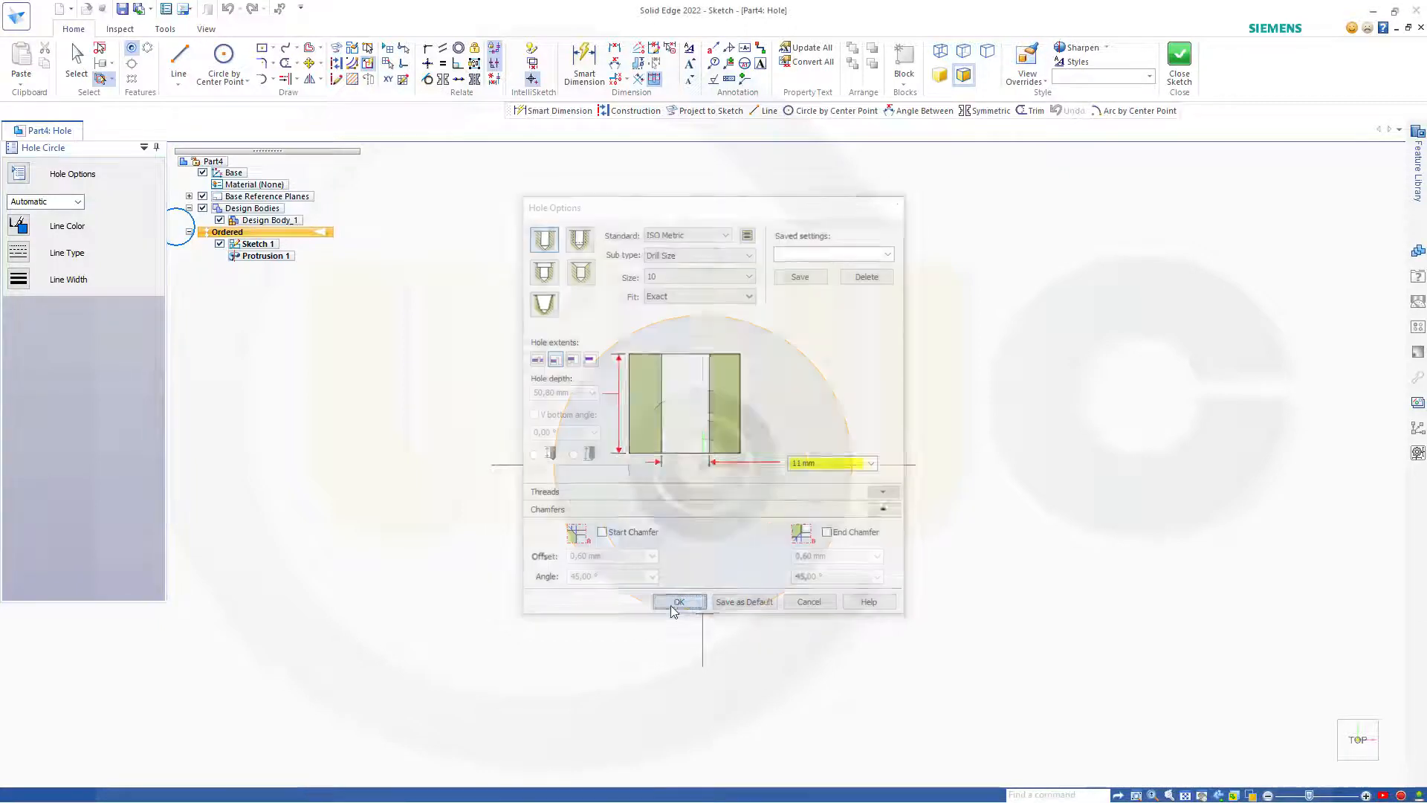
# Place one hole circle beside the flange and dimension its centre 30 mm horizontally from the origin.
pyautogui.click(881, 398)
pyautogui.press('Escape')
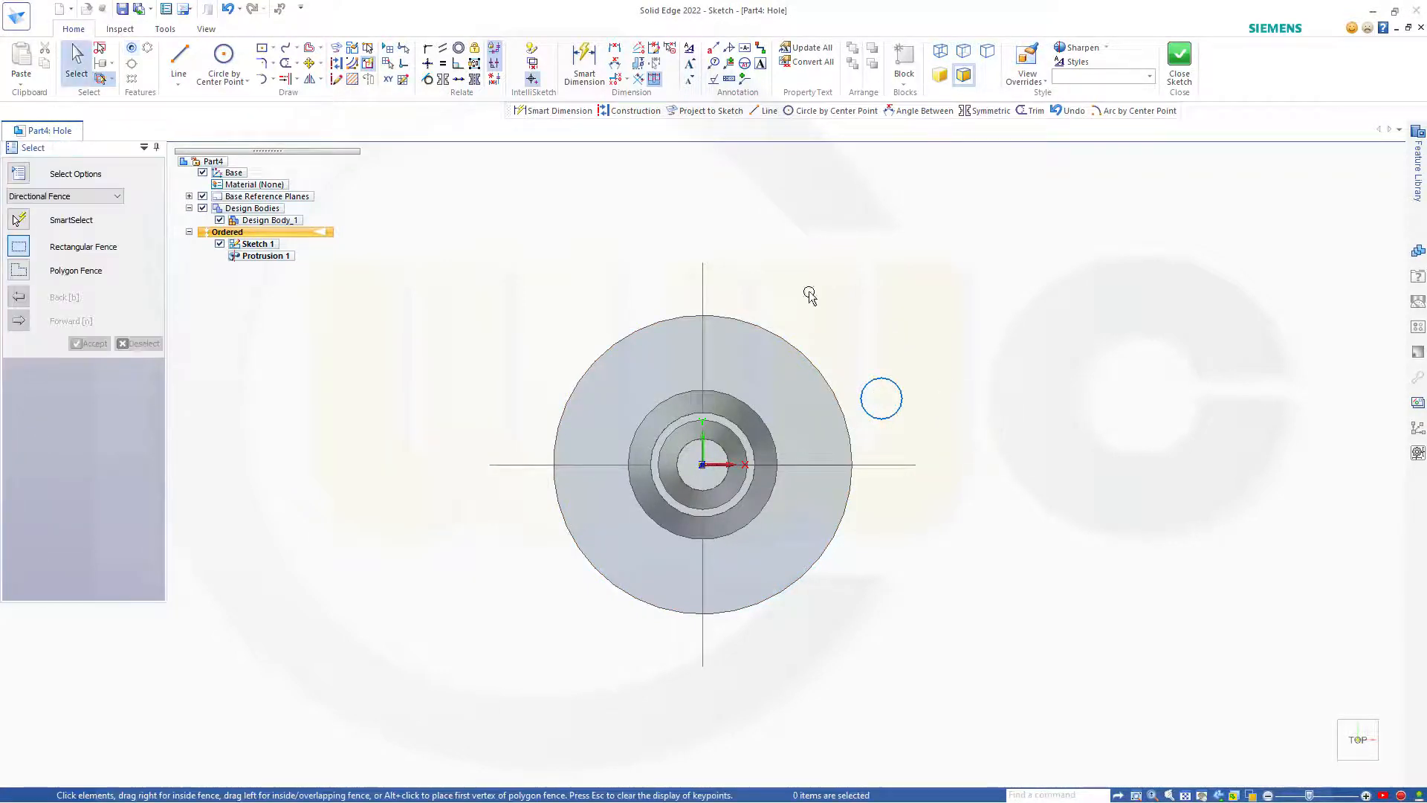
pyautogui.click(587, 65)
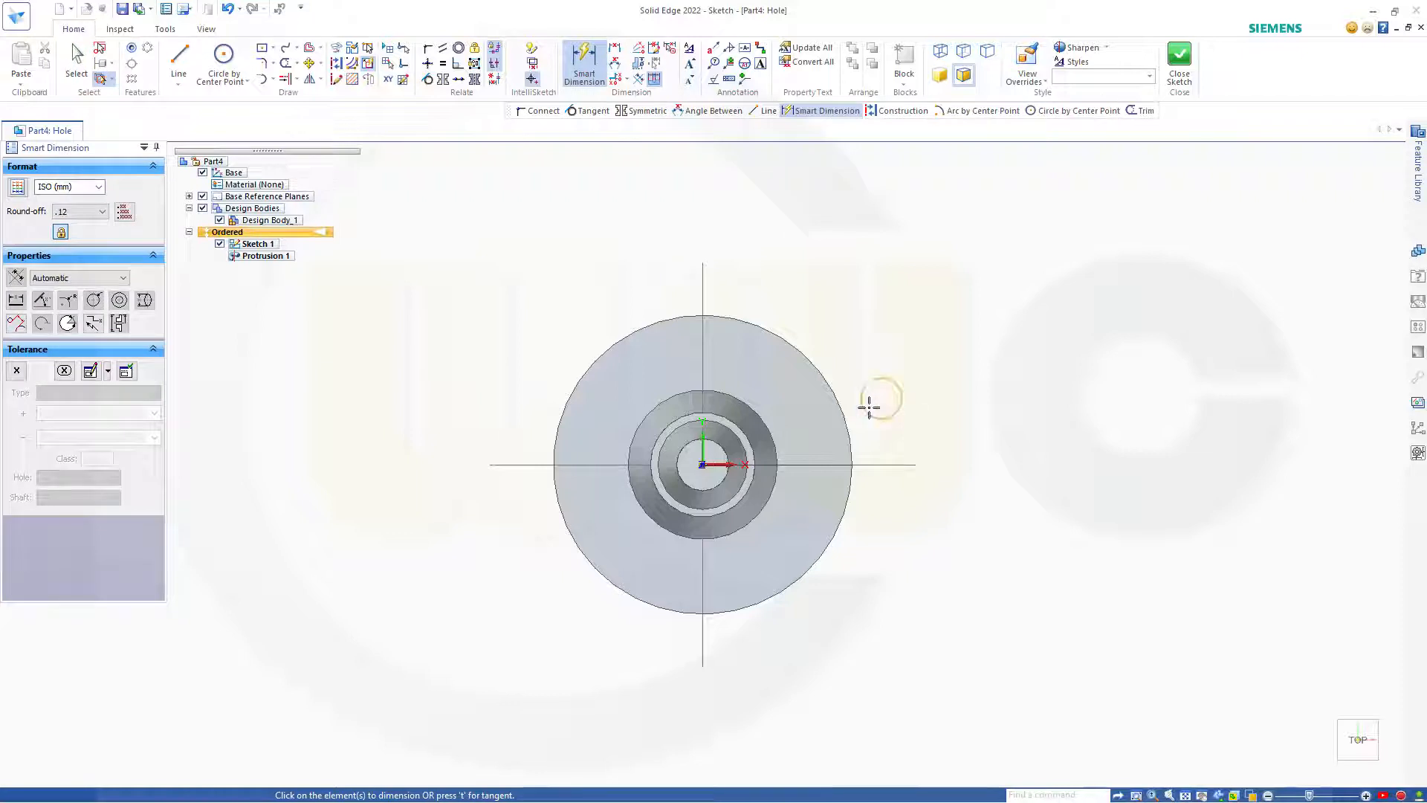
pyautogui.click(869, 407)
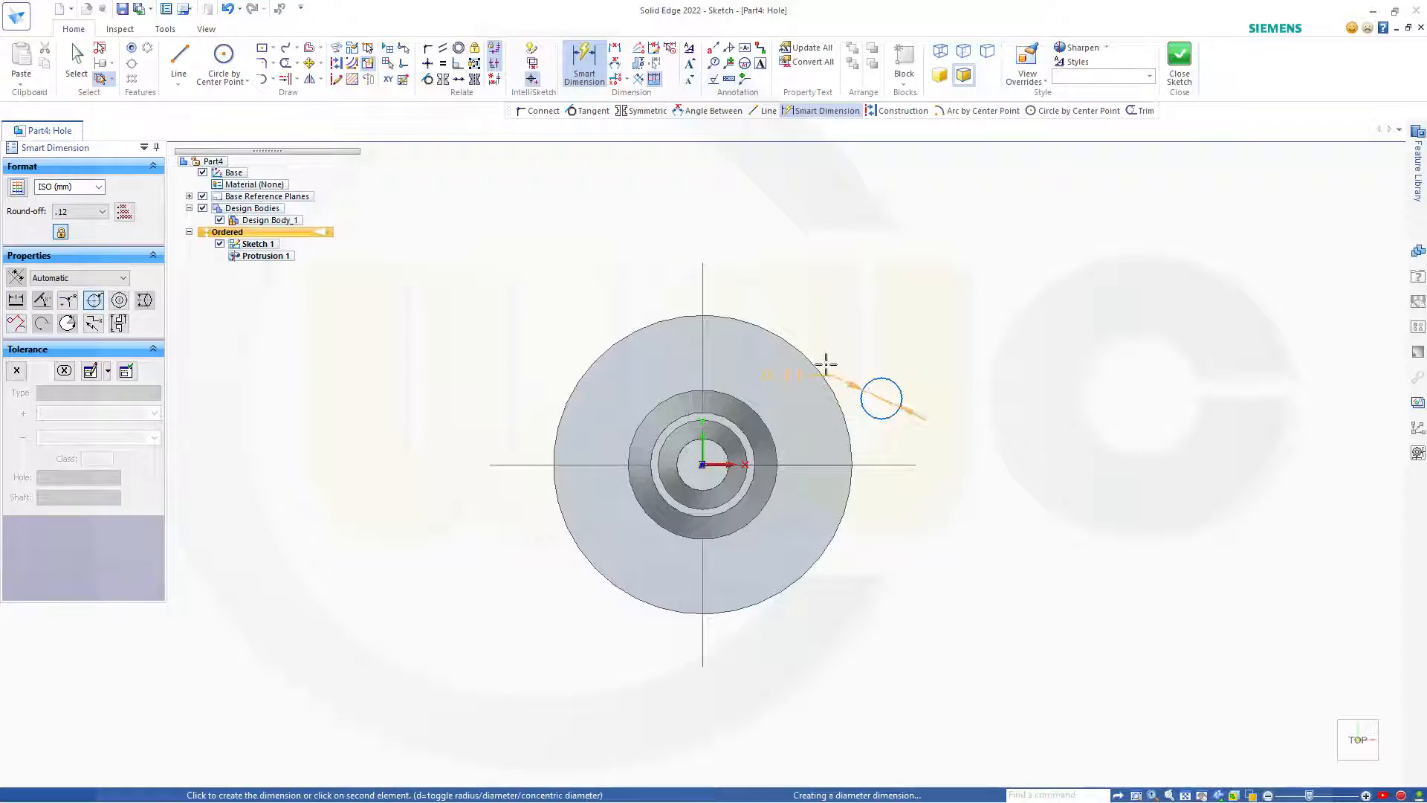
pyautogui.click(703, 464)
pyautogui.click(812, 268)
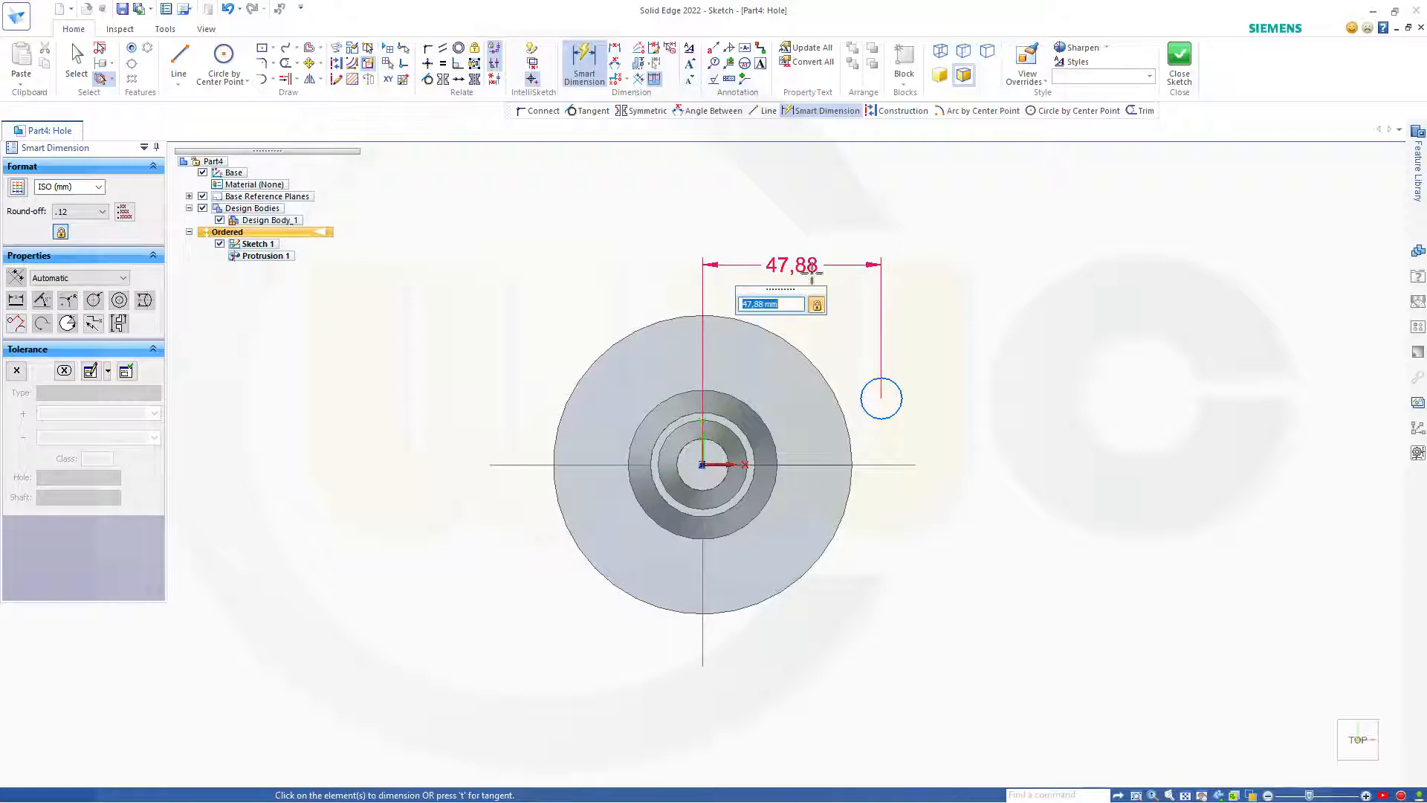
pyautogui.write('30')
pyautogui.press('Return')
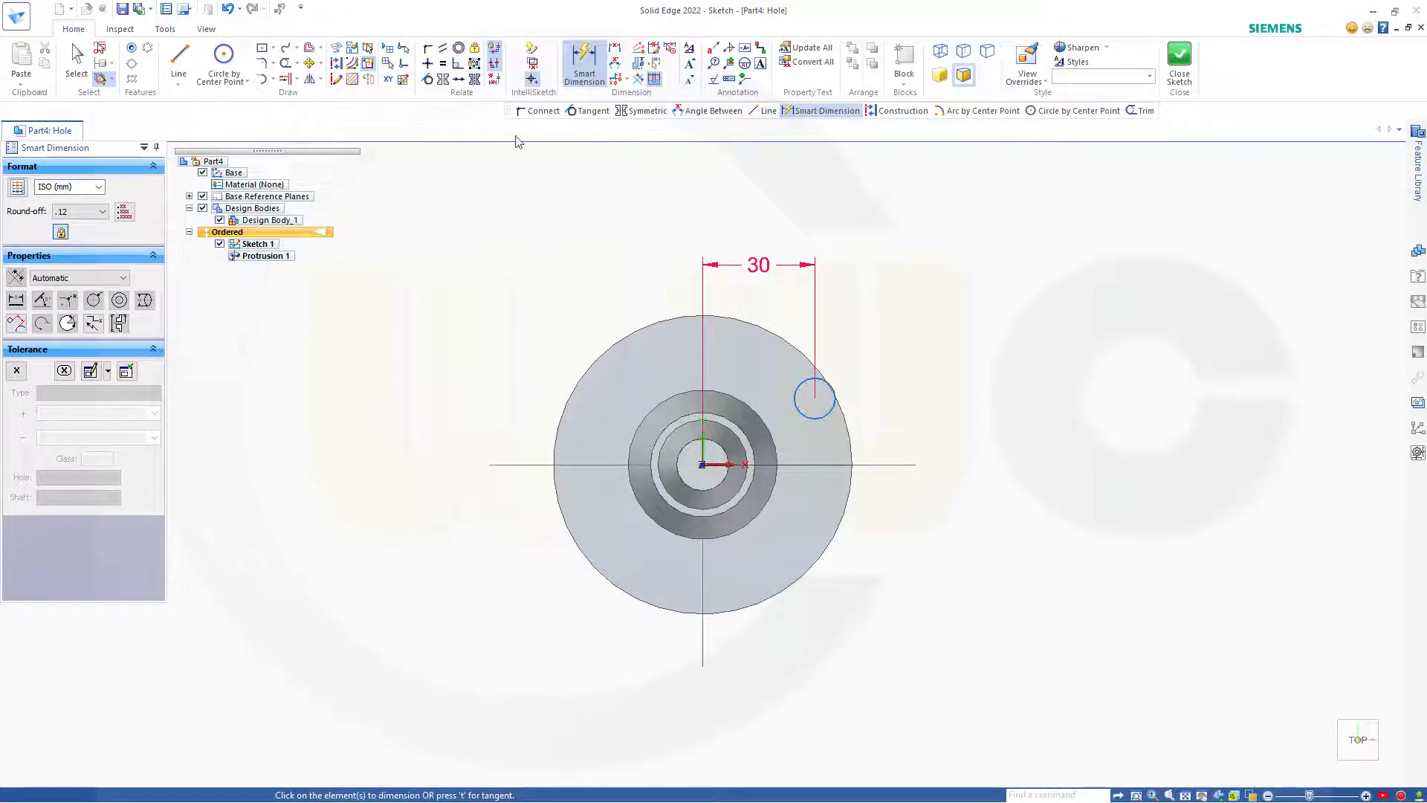
# Align the hole circle's centre horizontally with the origin, and finish the hole feature through the flange.
pyautogui.click(427, 63)
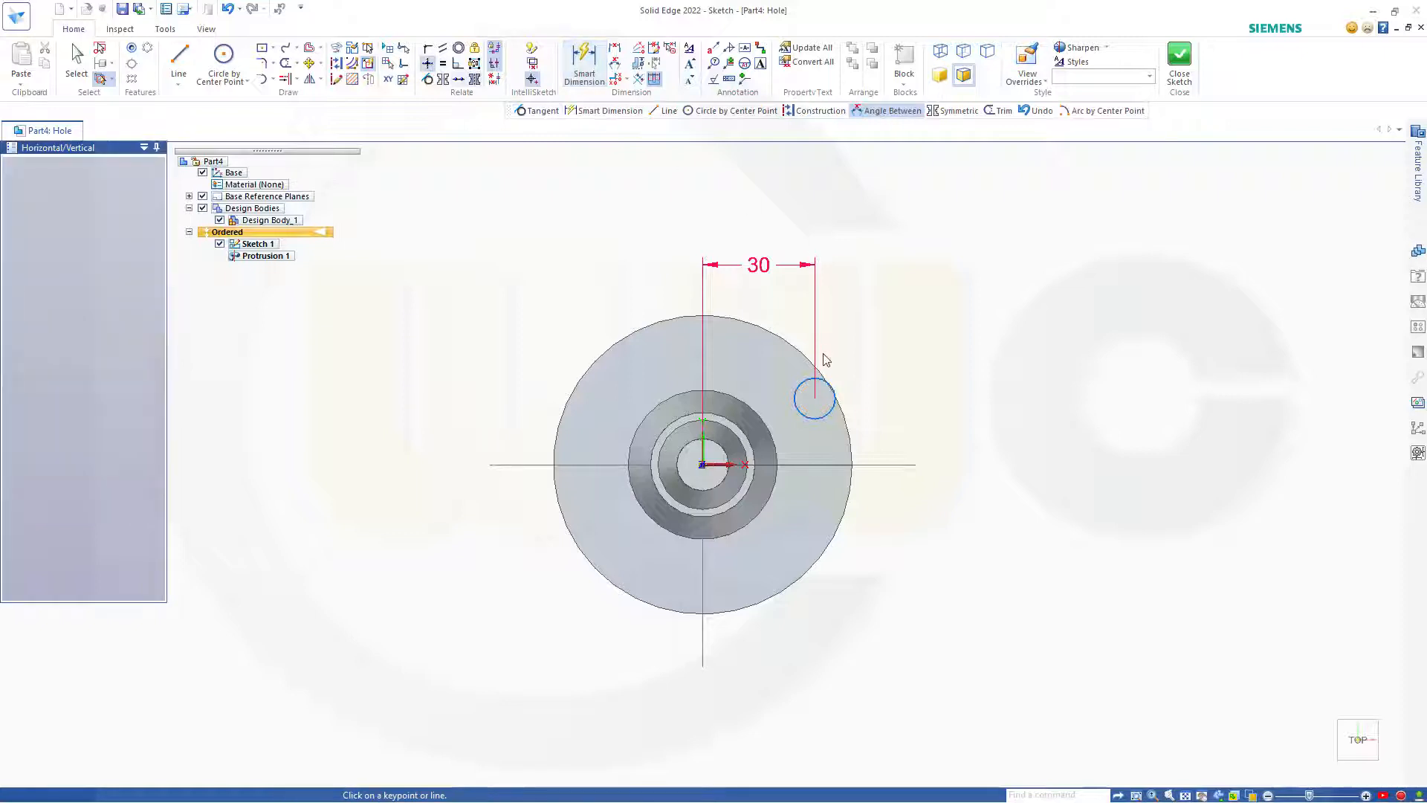
pyautogui.click(815, 399)
pyautogui.click(703, 466)
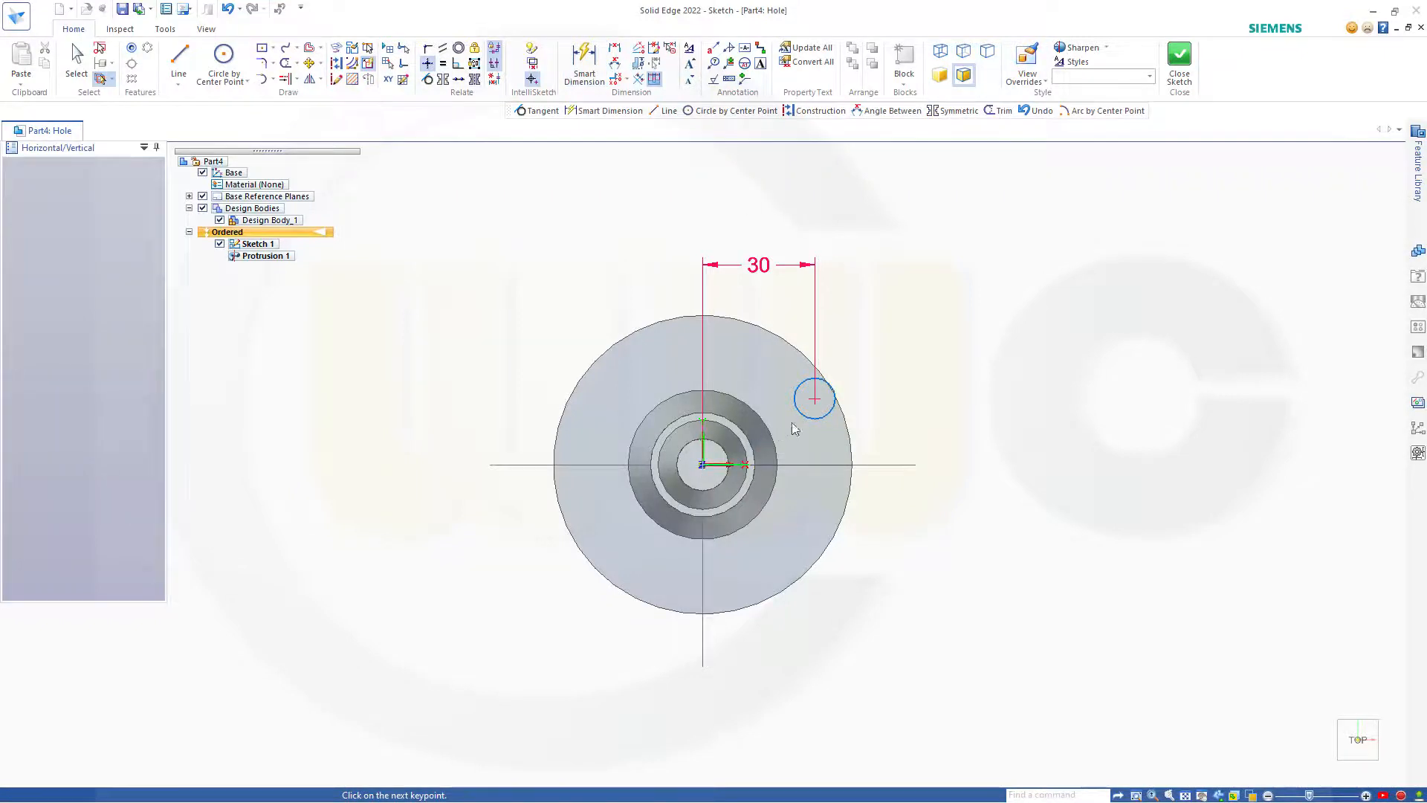
pyautogui.click(817, 404)
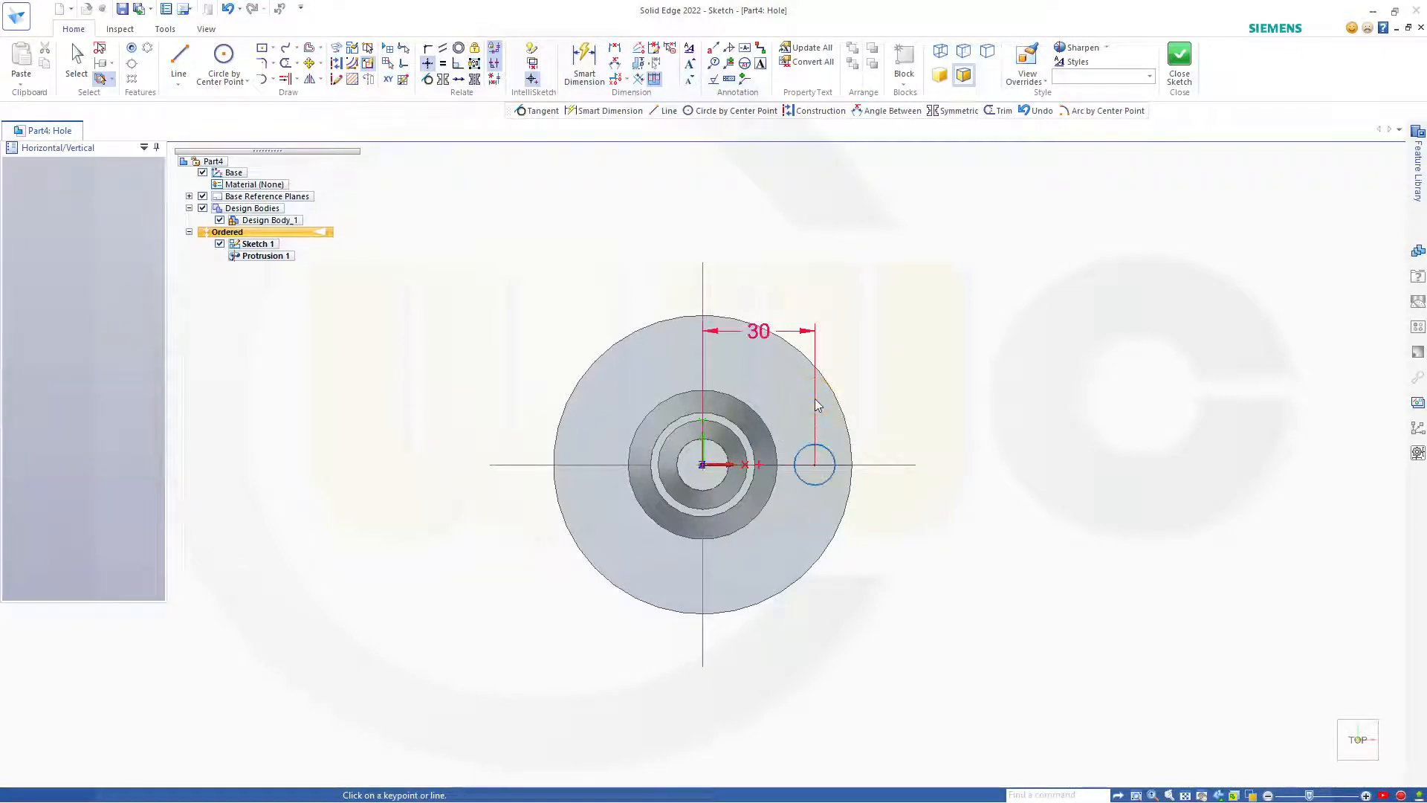
pyautogui.click(1179, 61)
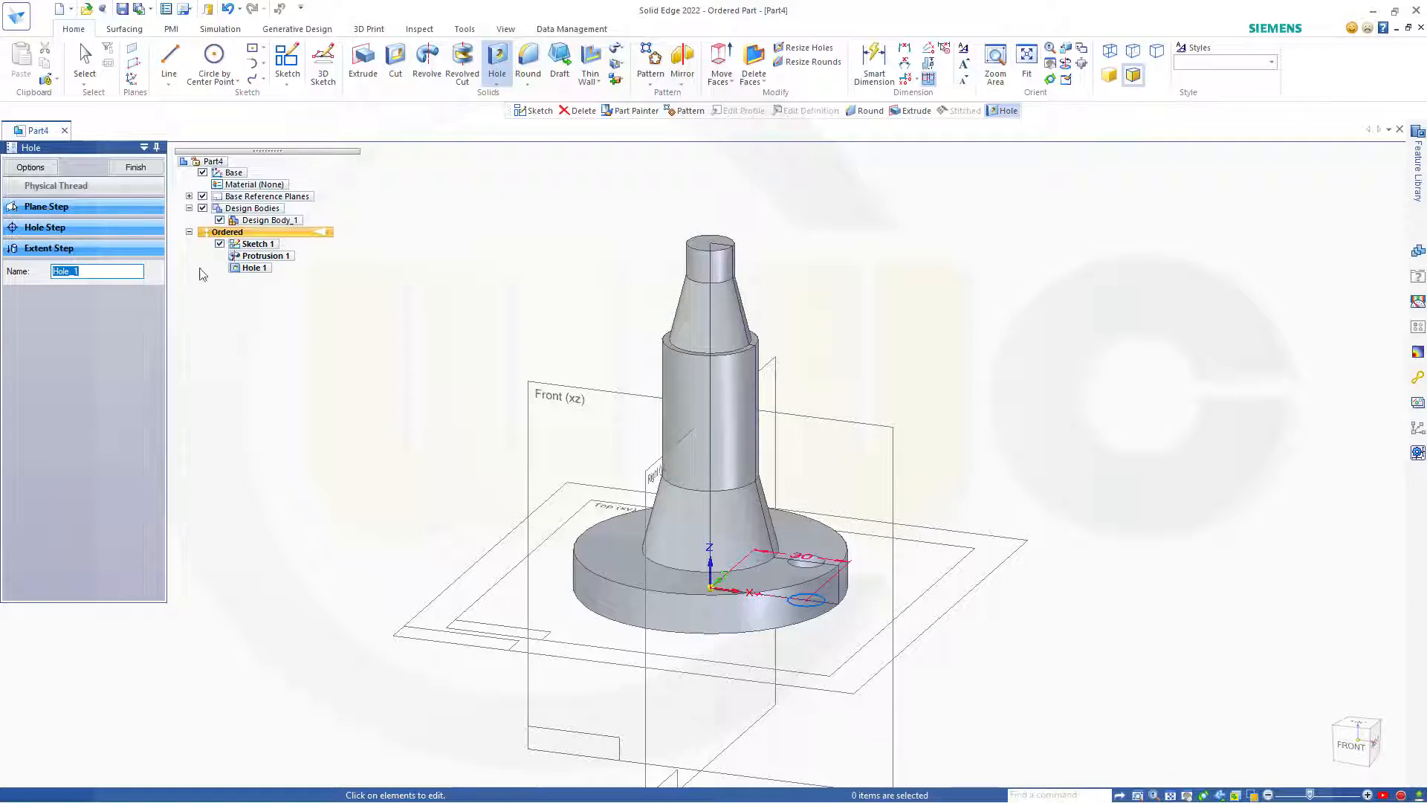
pyautogui.click(135, 168)
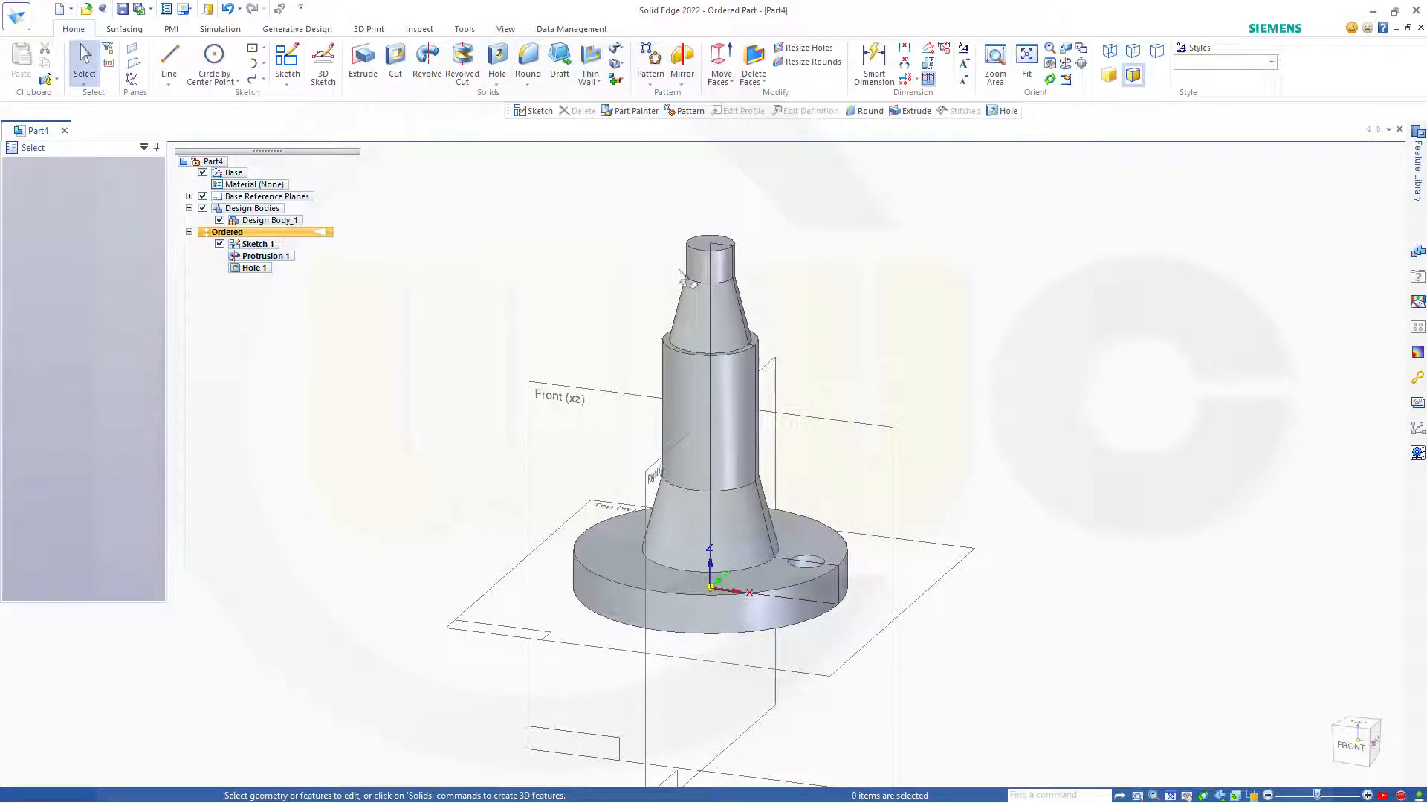
# Start a pattern of the flange hole feature with its profile sketch on the Top (xy) plane.
pyautogui.click(651, 60)
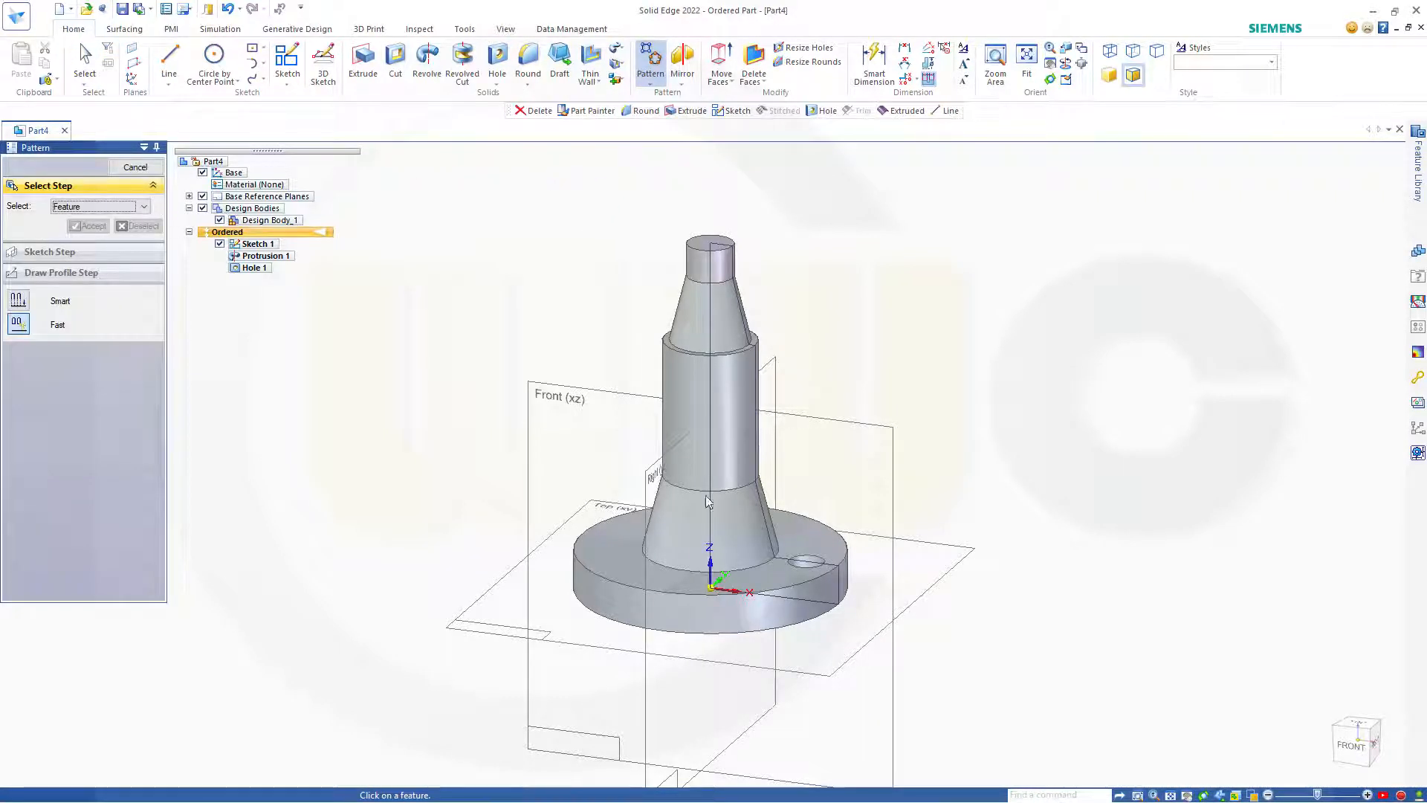
pyautogui.click(253, 269)
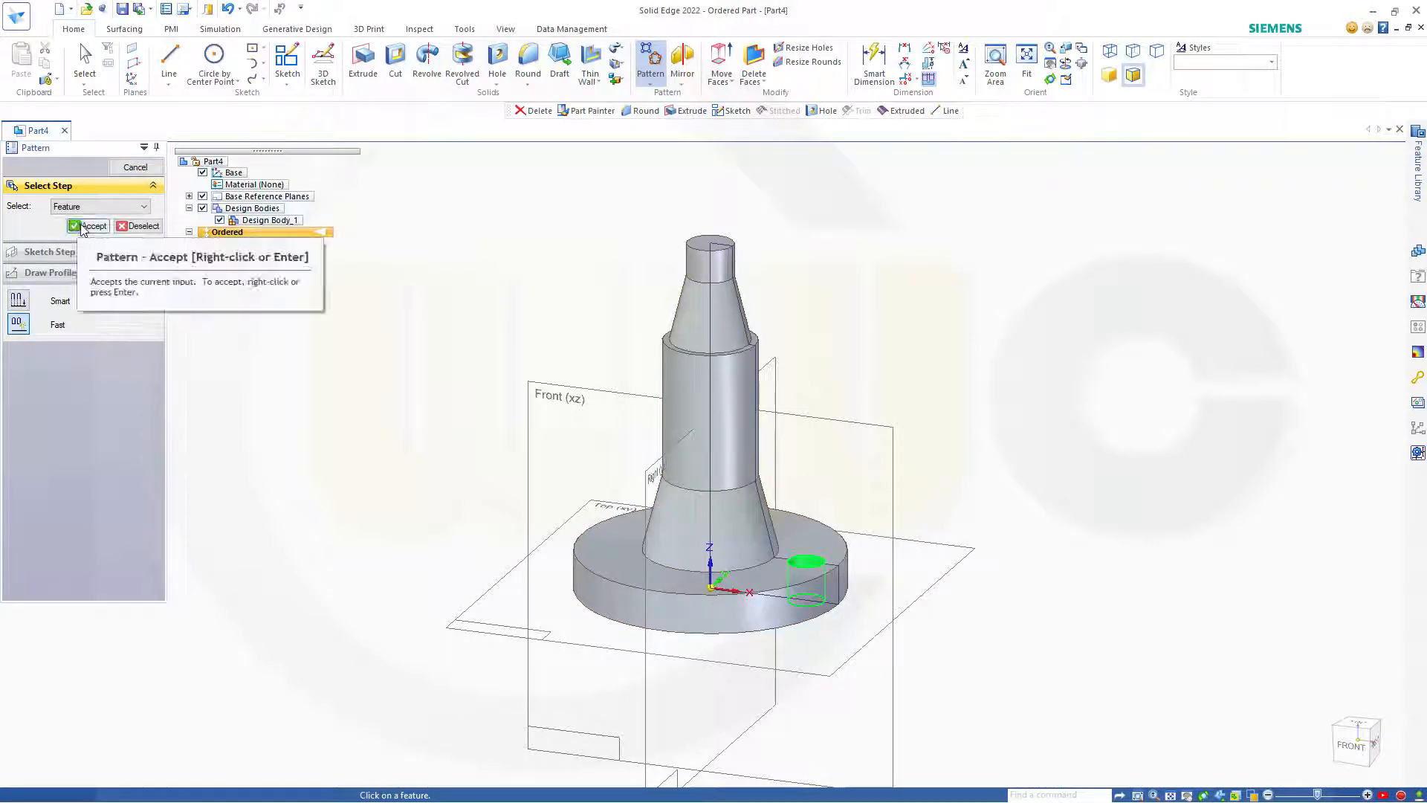
pyautogui.click(90, 226)
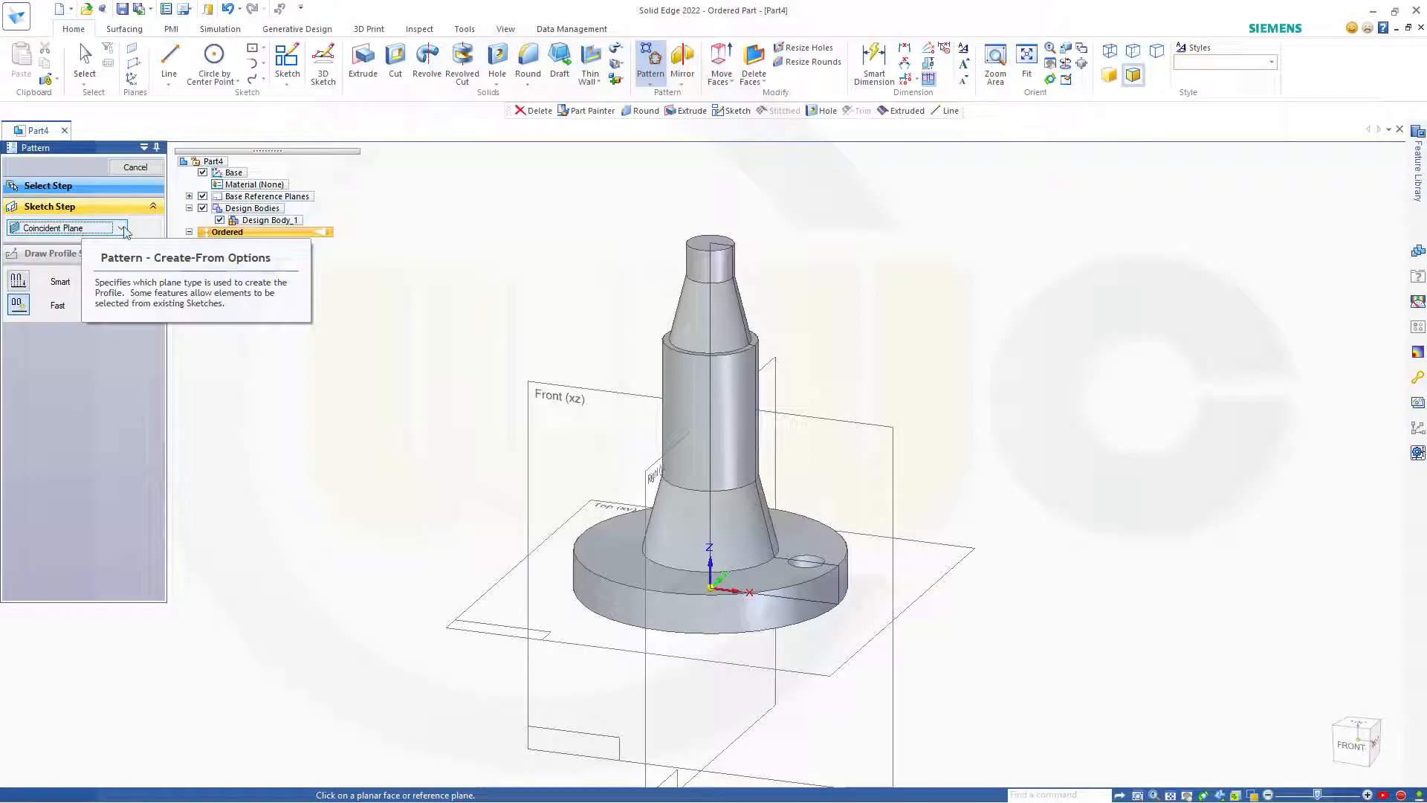
pyautogui.click(962, 581)
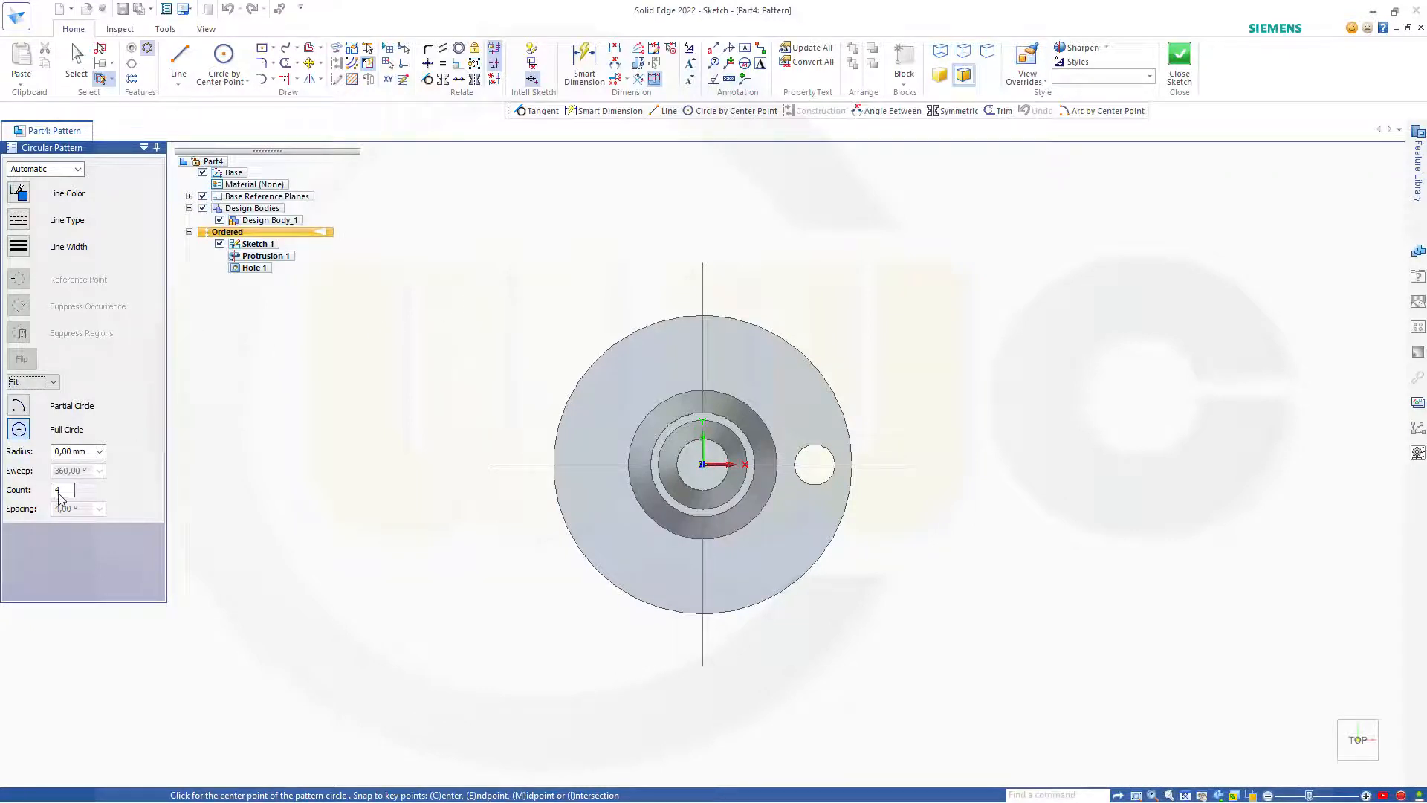
# Draw a full-circle pattern with a count of 4, centred on the origin and through the hole's centre, and finish the pattern.
pyautogui.click(703, 466)
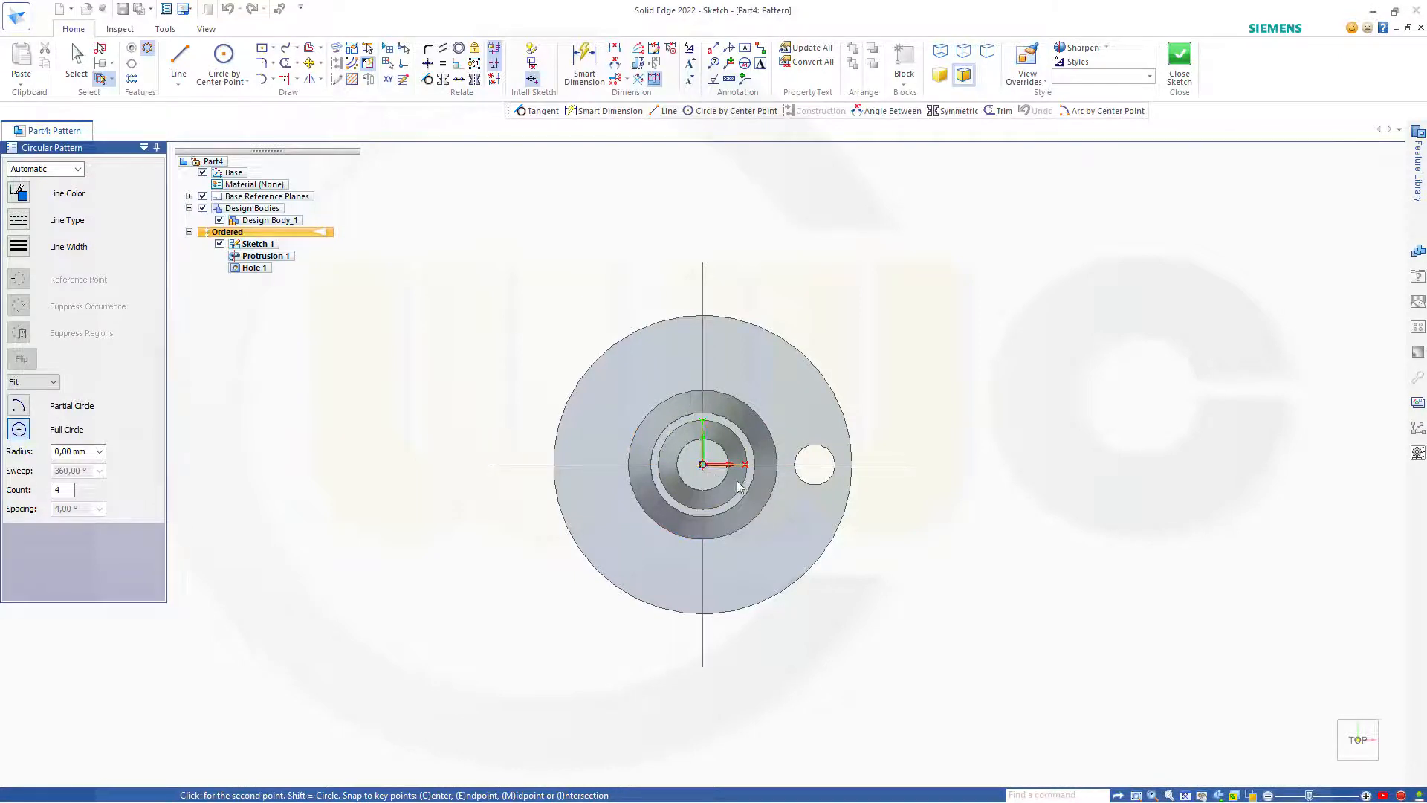
pyautogui.click(815, 466)
pyautogui.click(814, 354)
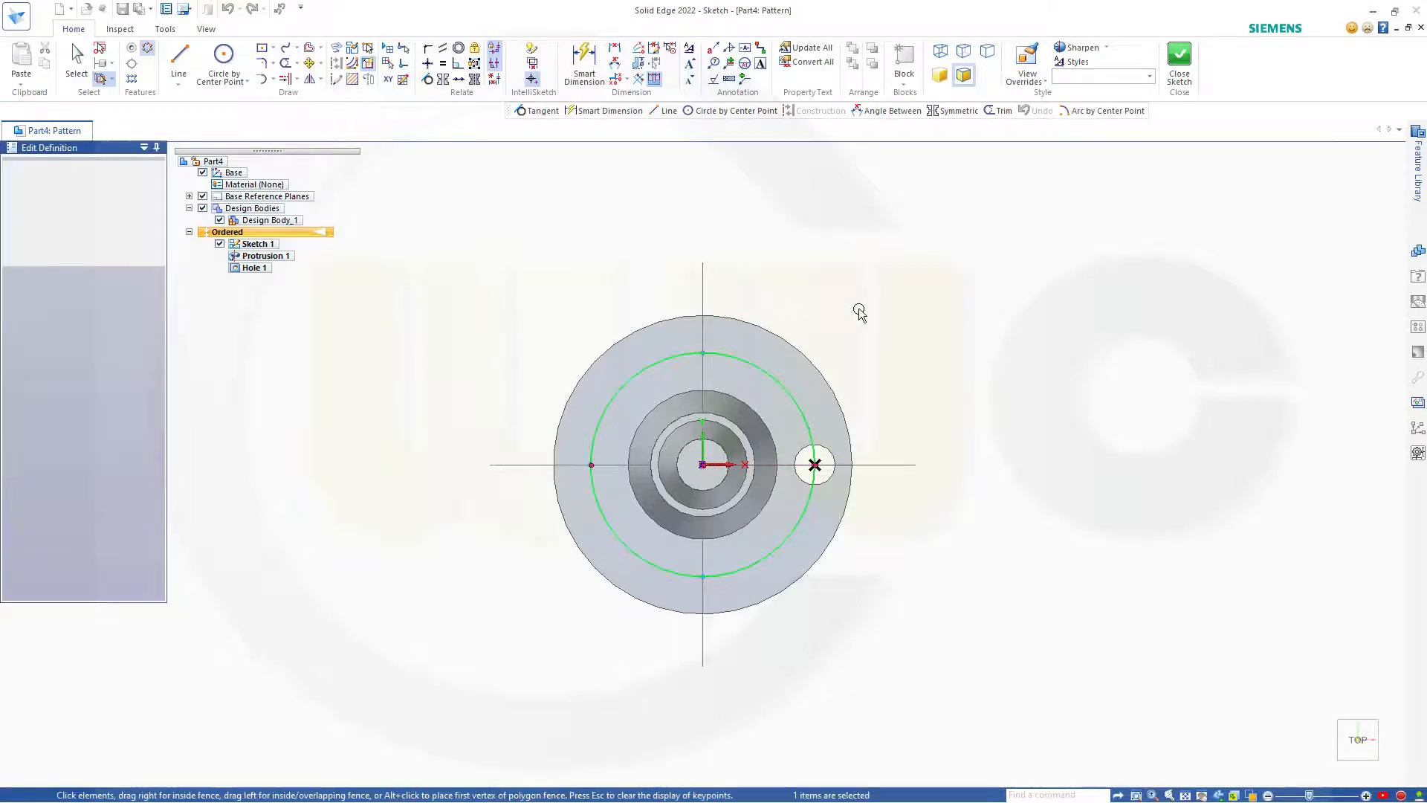
pyautogui.click(1180, 60)
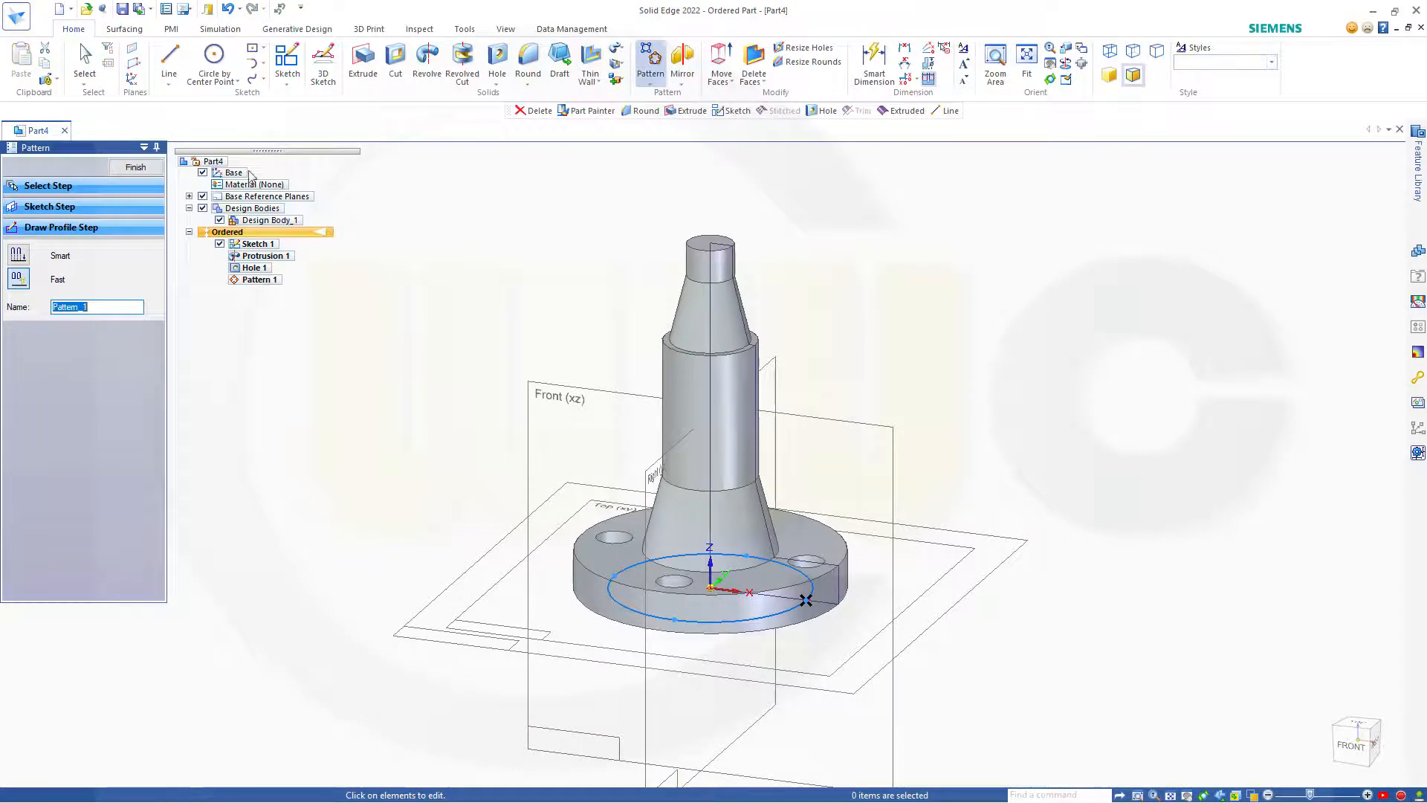
pyautogui.click(135, 167)
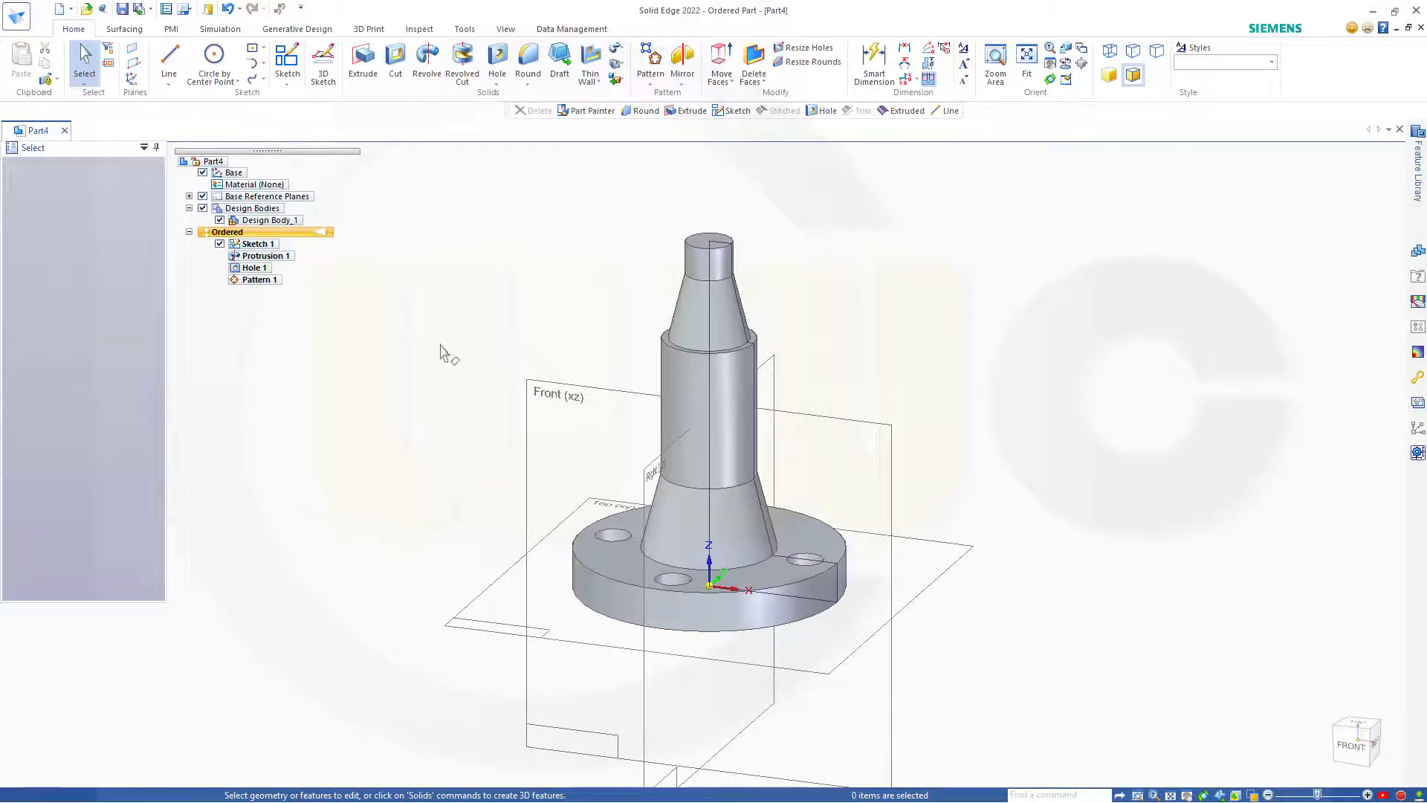
pyautogui.moveTo(420, 346); pyautogui.dragTo(438, 443, button='middle')
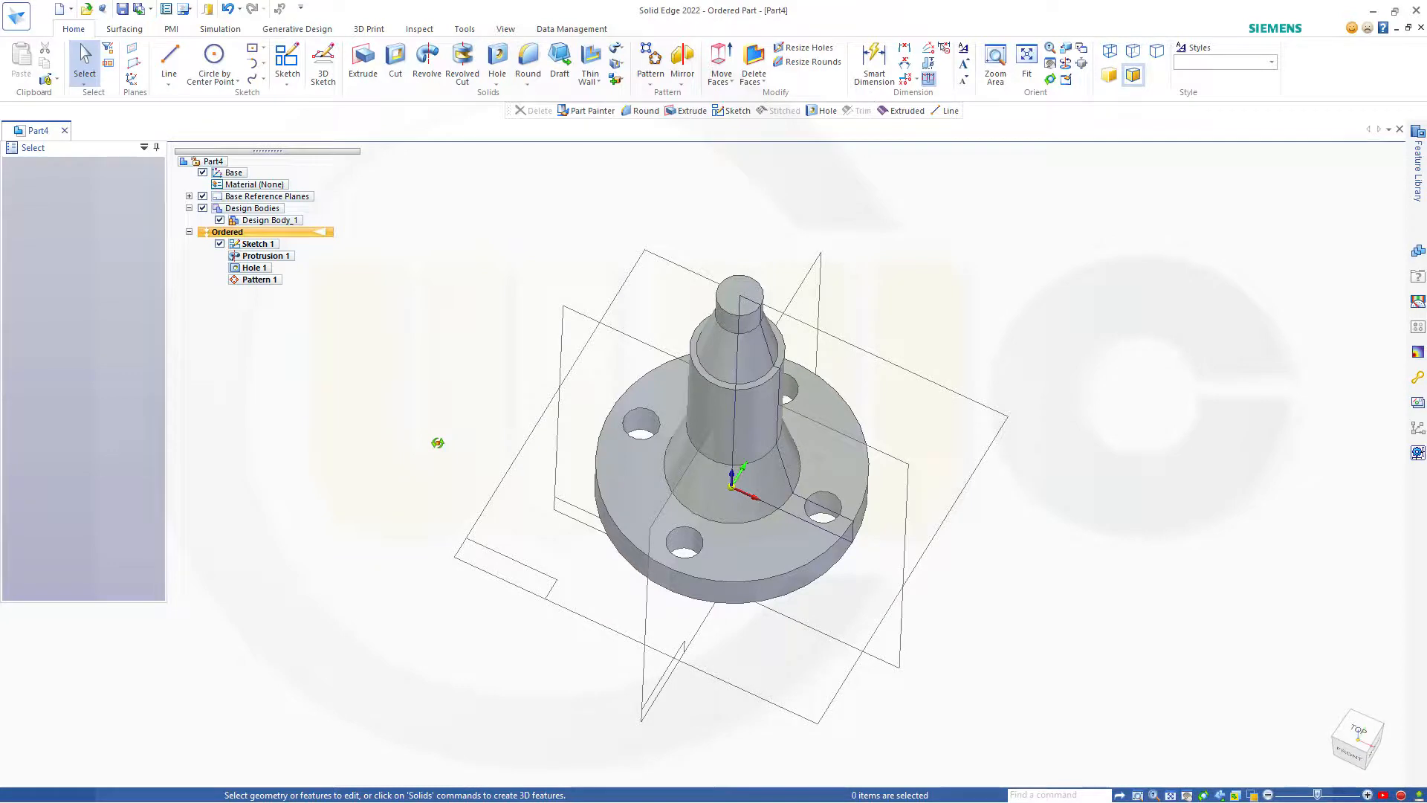
pyautogui.moveTo(438, 443); pyautogui.dragTo(449, 408, button='middle')
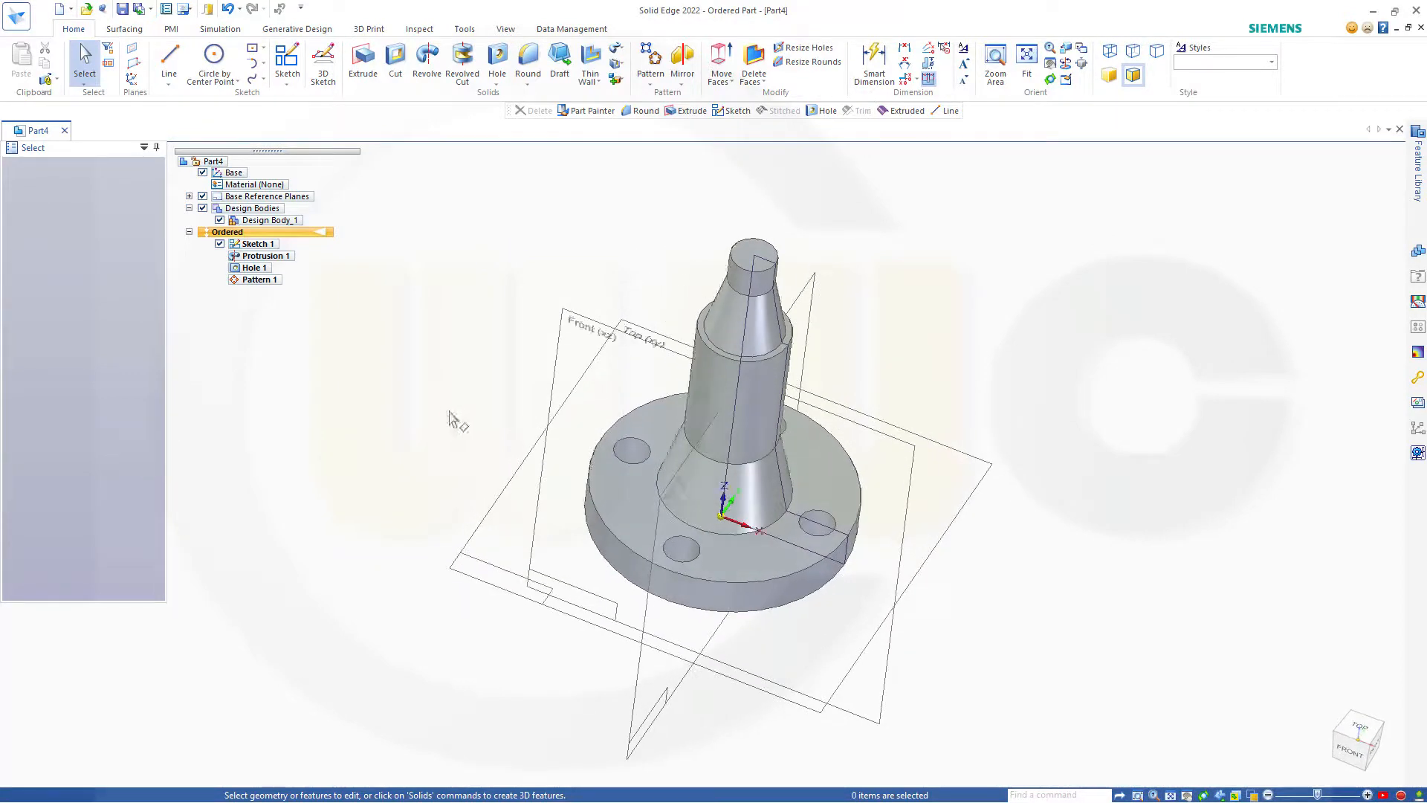